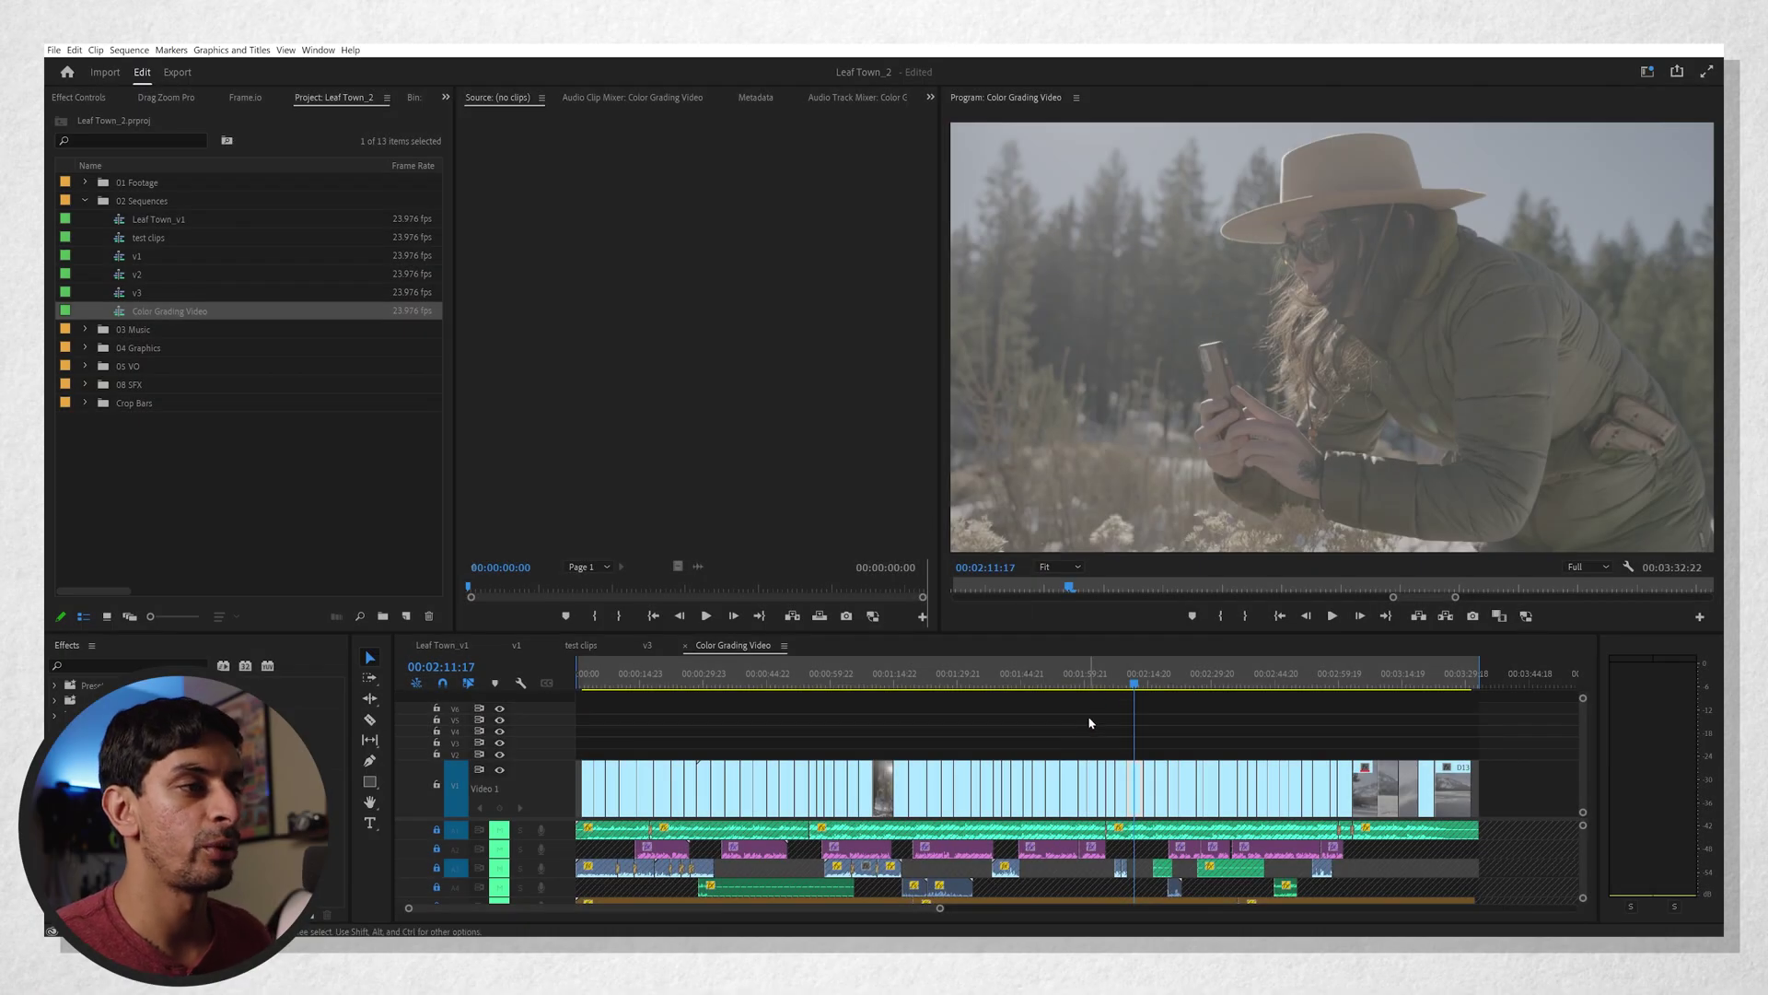
Enlarge the Timeline panel and expand the tracks so audio tracks A6–A8 are visible
drag(1019, 633, 1020, 566)
drag(542, 789, 545, 757)
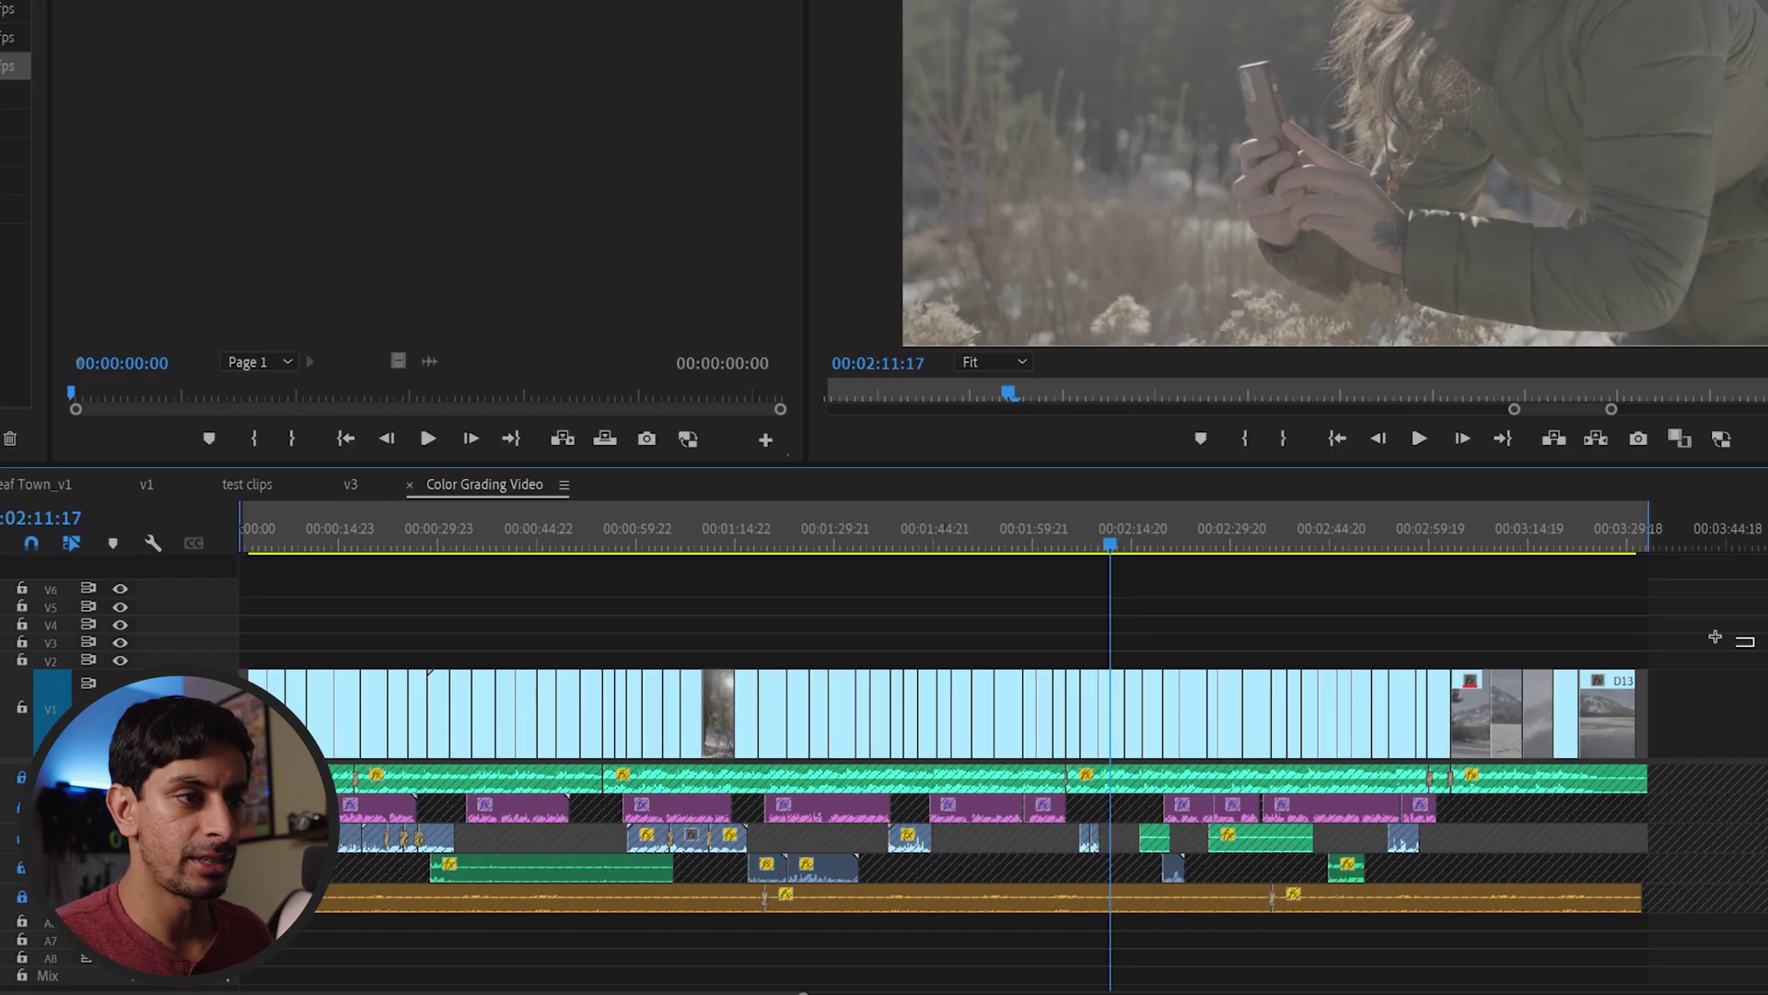
drag(1553, 683, 620, 696)
Select all the V1 clips and scrub the playhead back to 00:00:24:09
drag(324, 667, 267, 700)
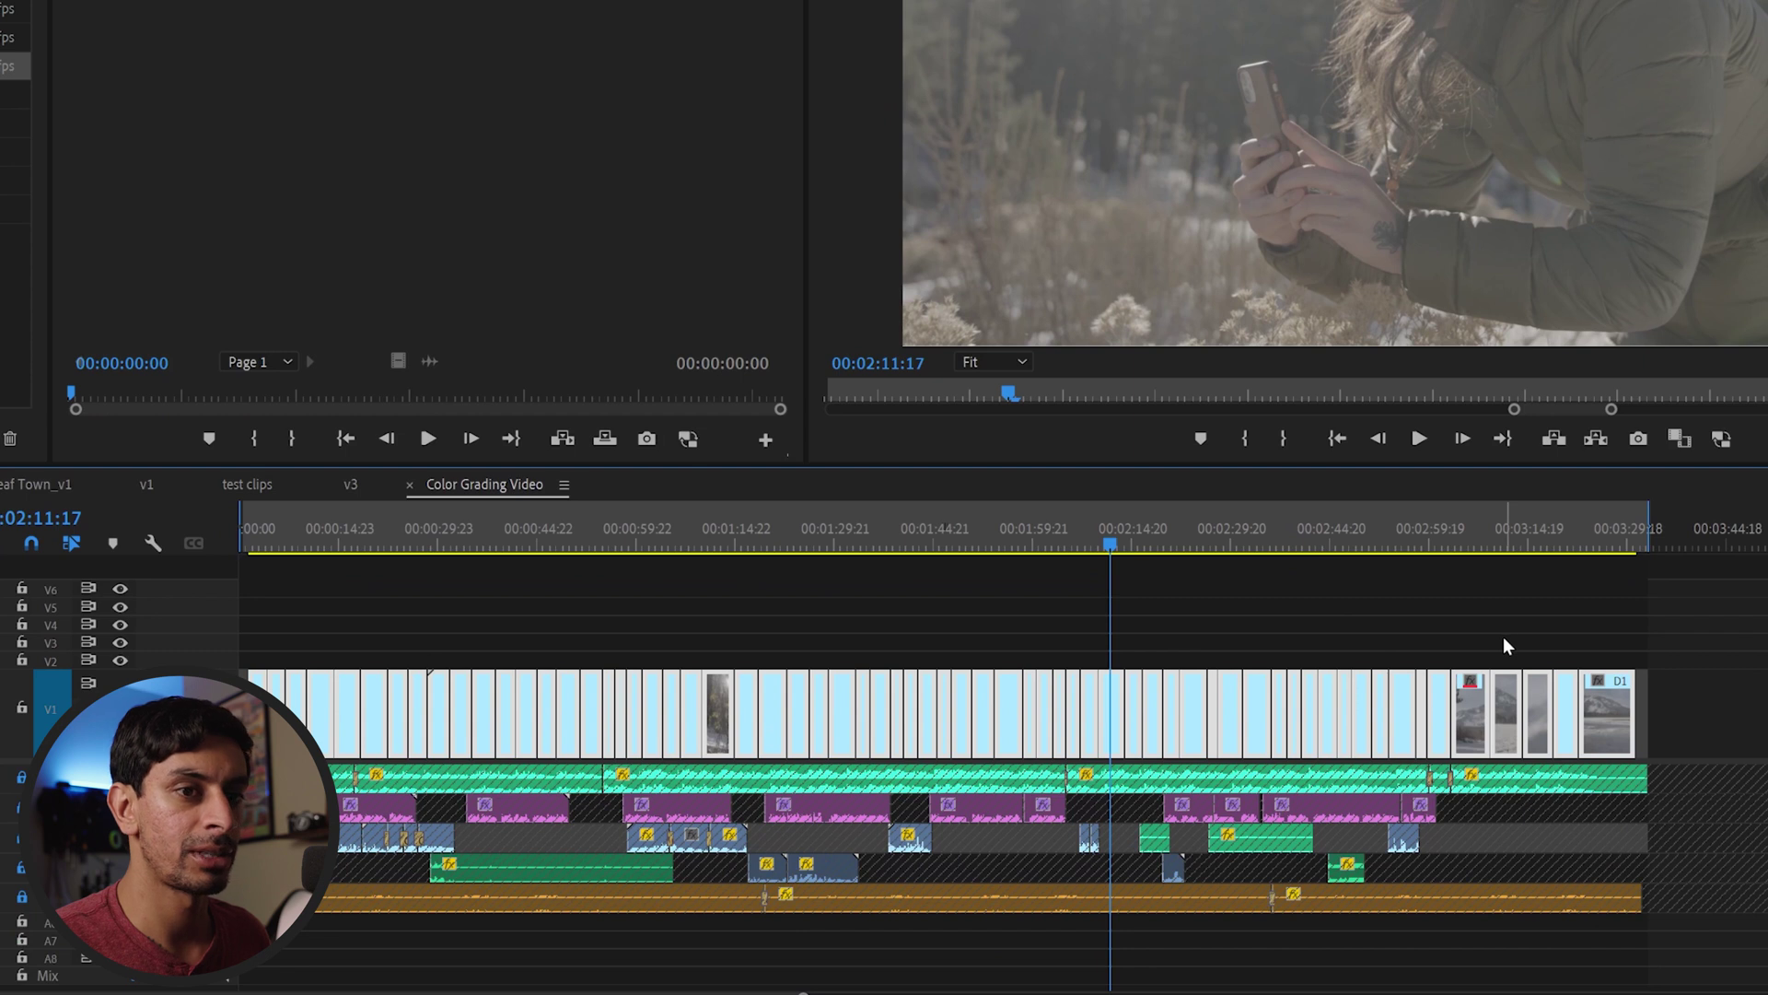
drag(1648, 651, 267, 713)
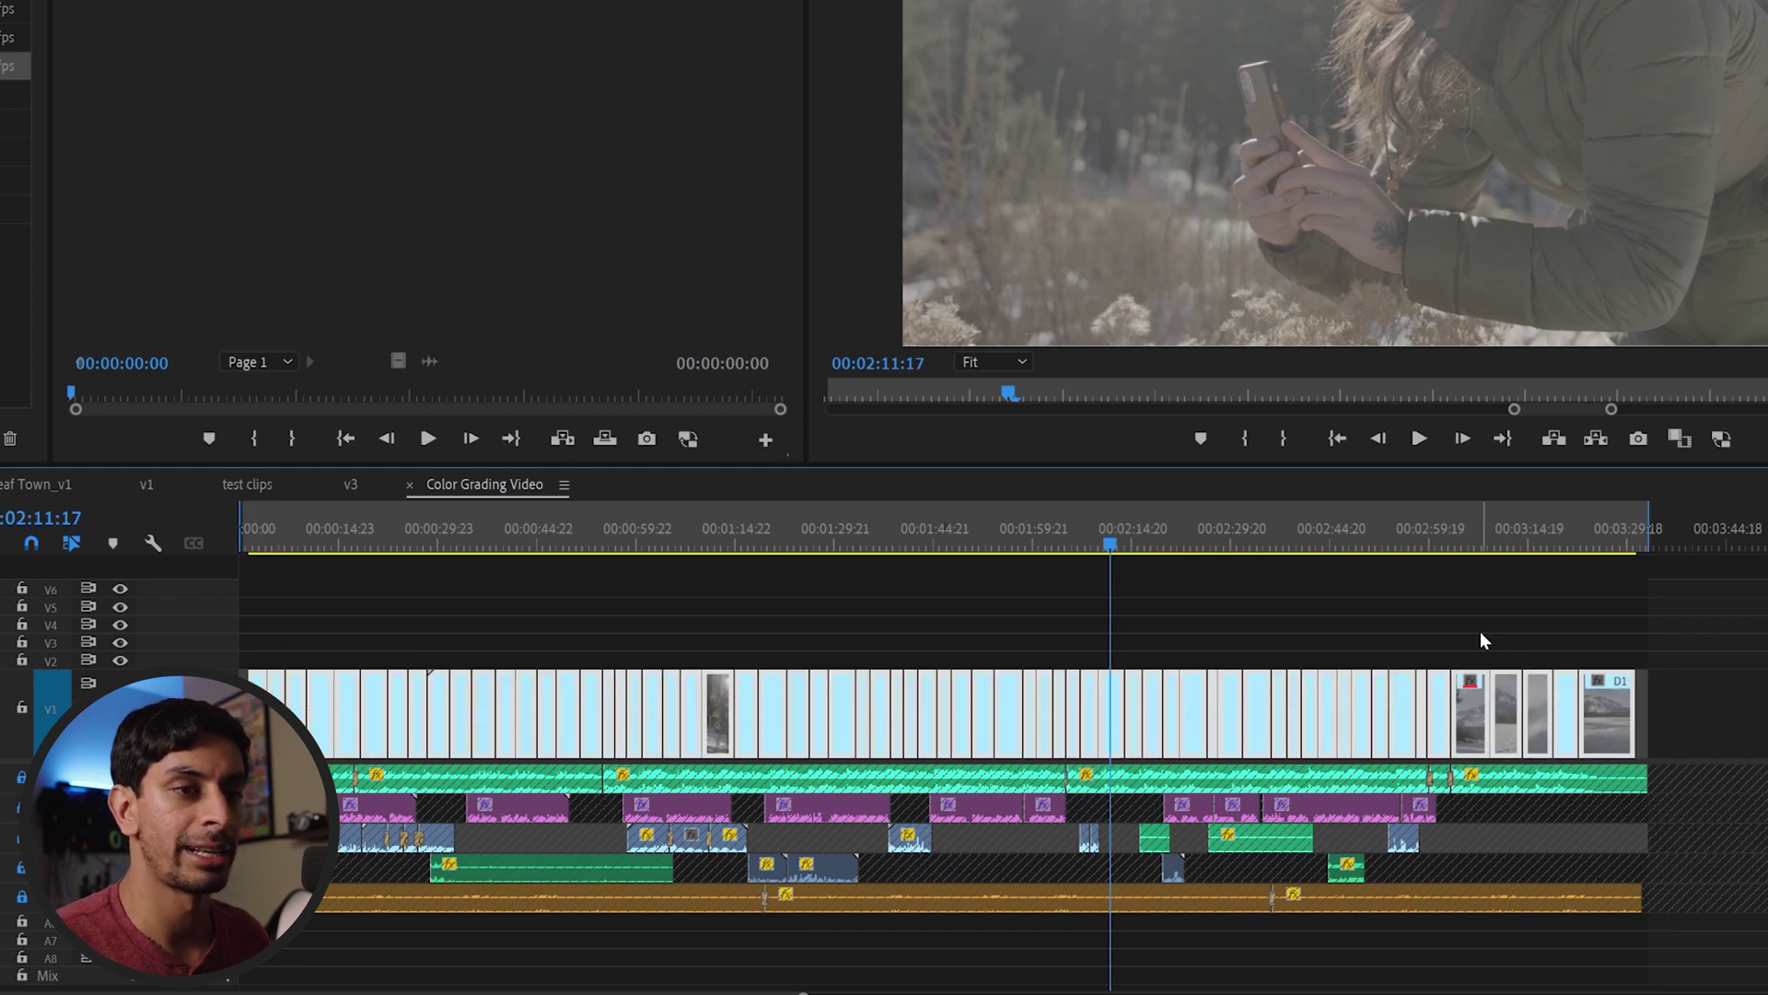
drag(1011, 545, 838, 544)
drag(590, 545, 1119, 529)
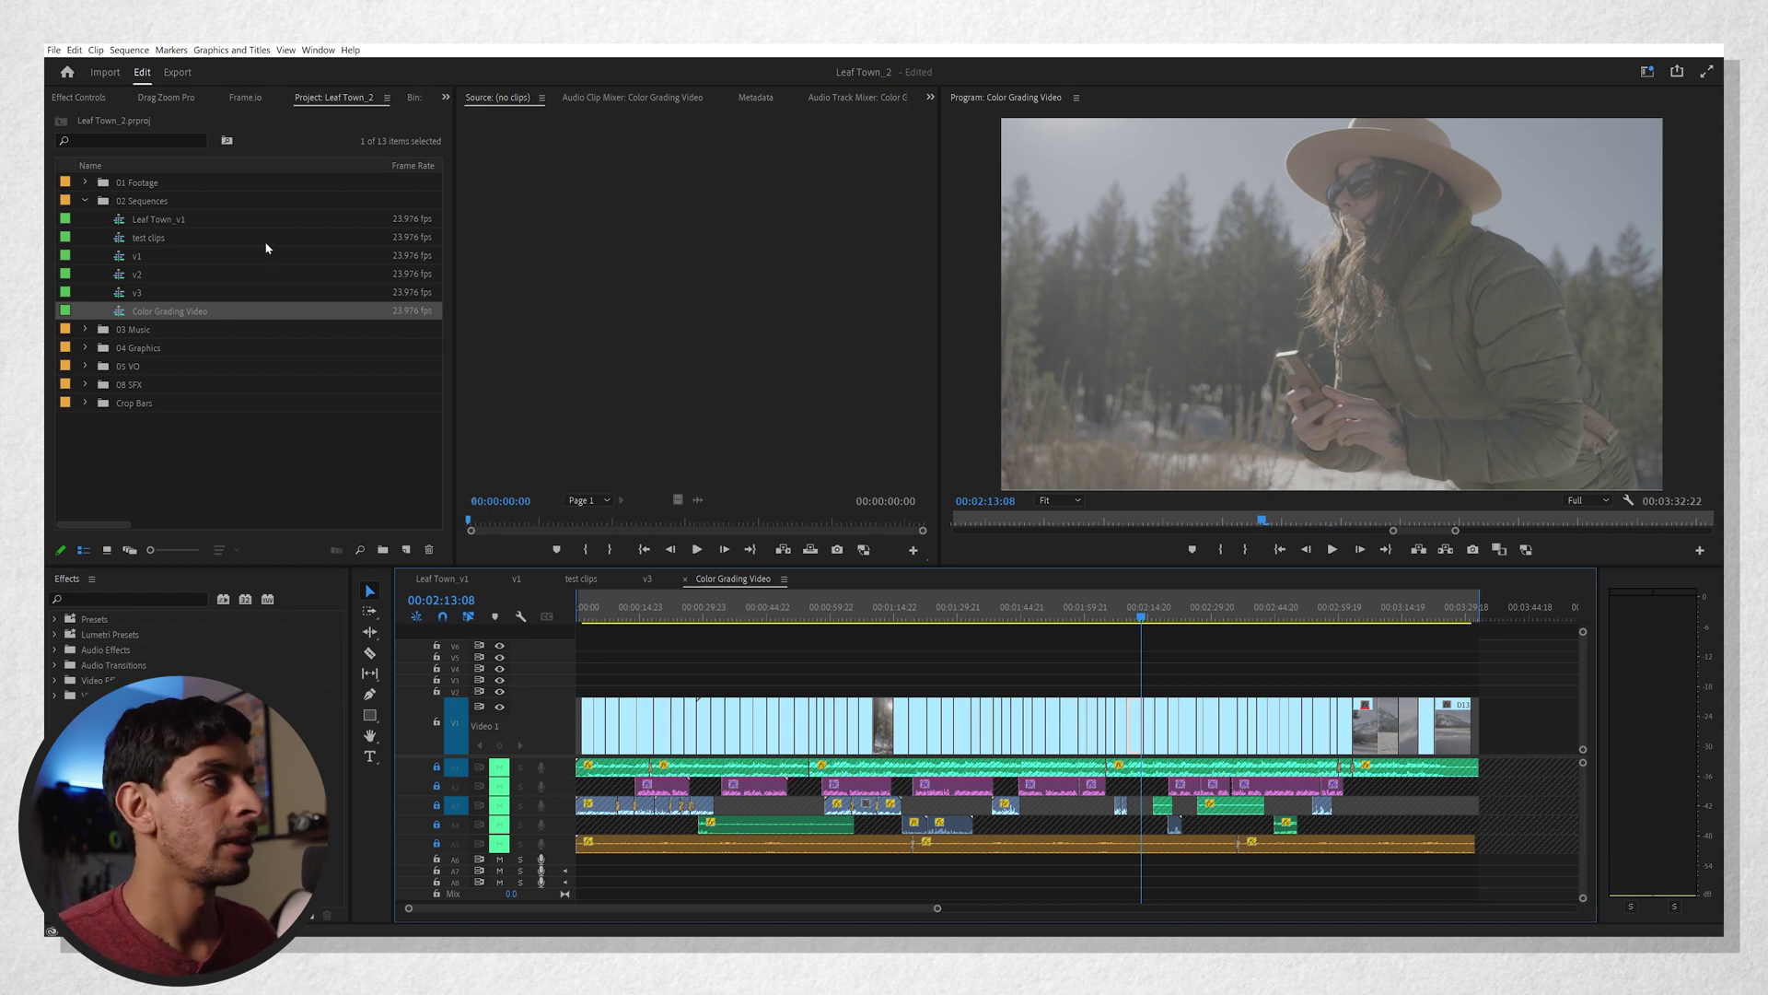
Create a 3840×2160 adjustment layer and lay it across the whole sequence on V3
click(86, 201)
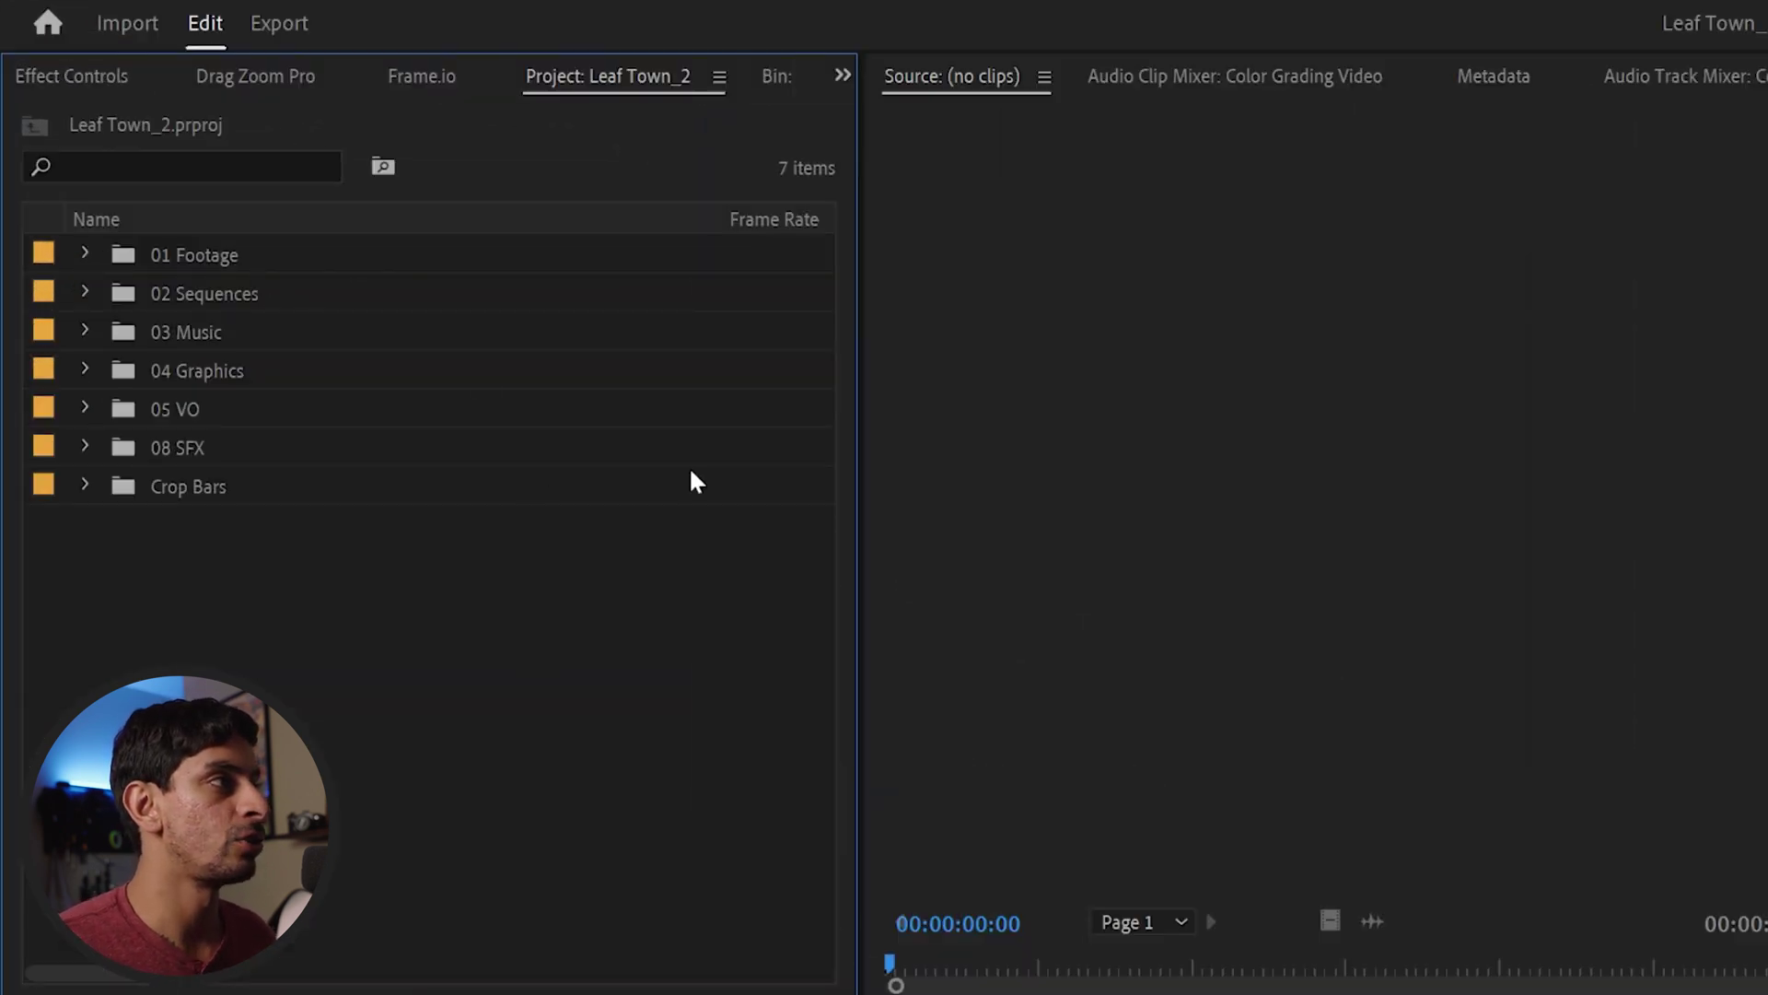
right_click(318, 530)
mouse_move(405, 656)
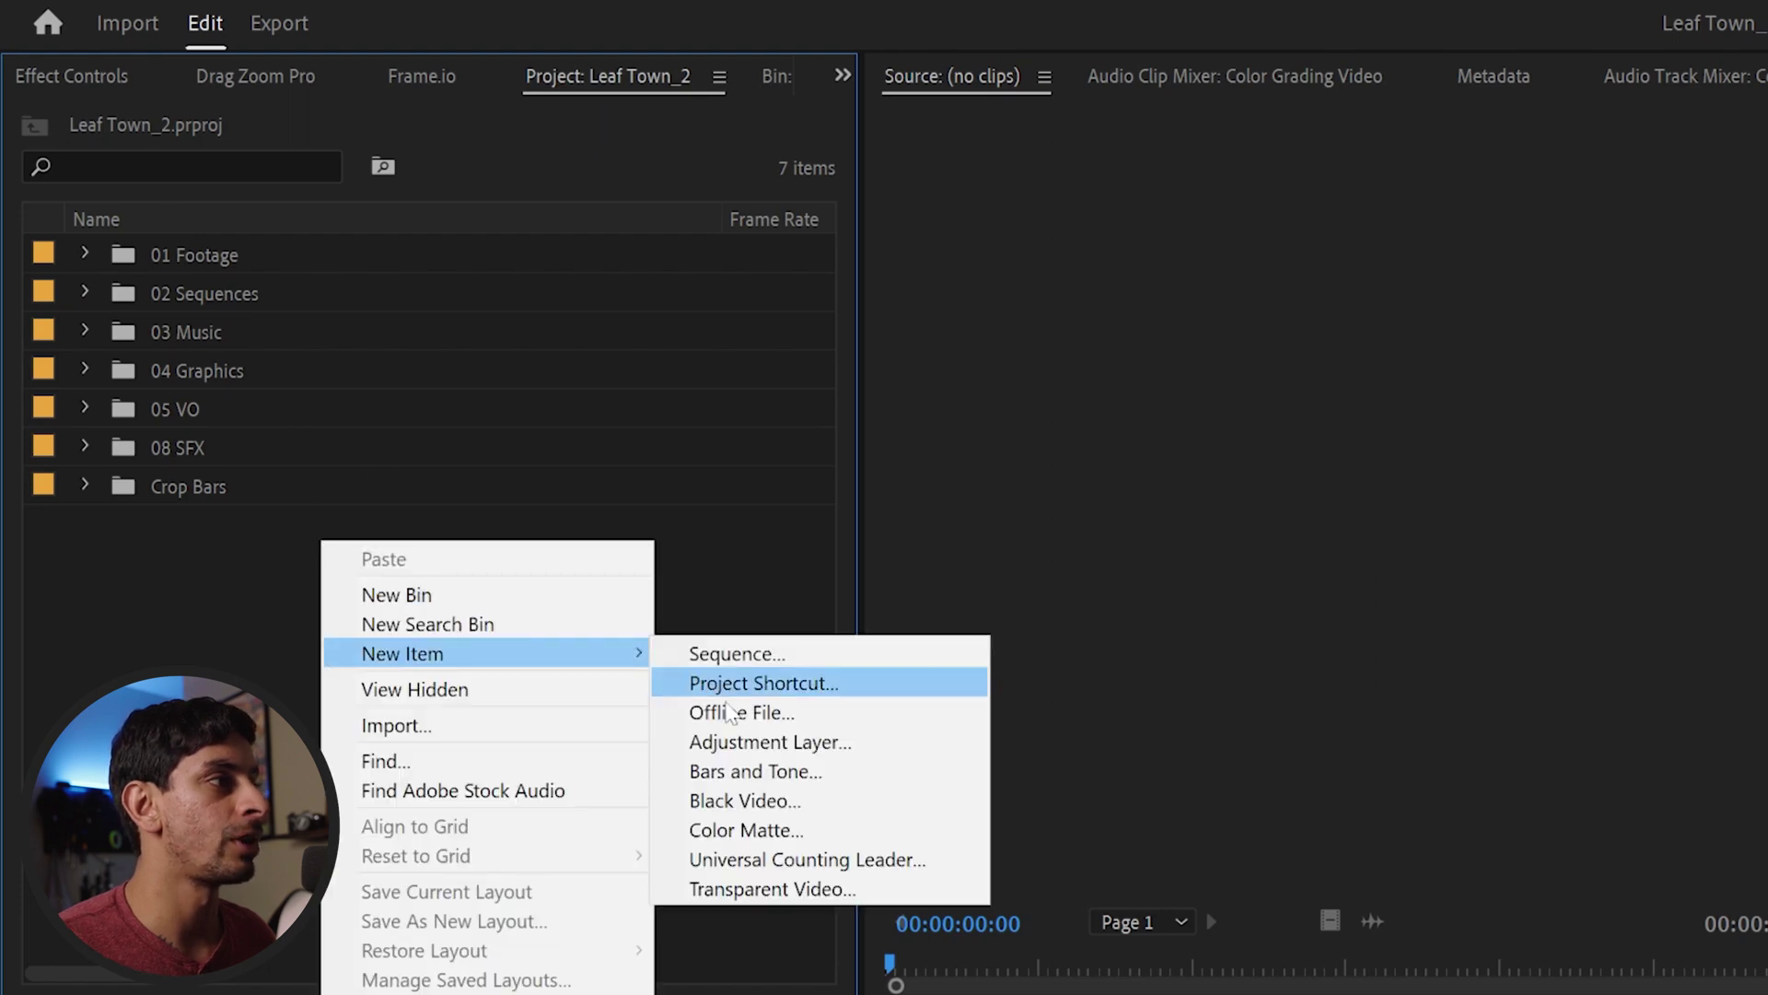
click(737, 741)
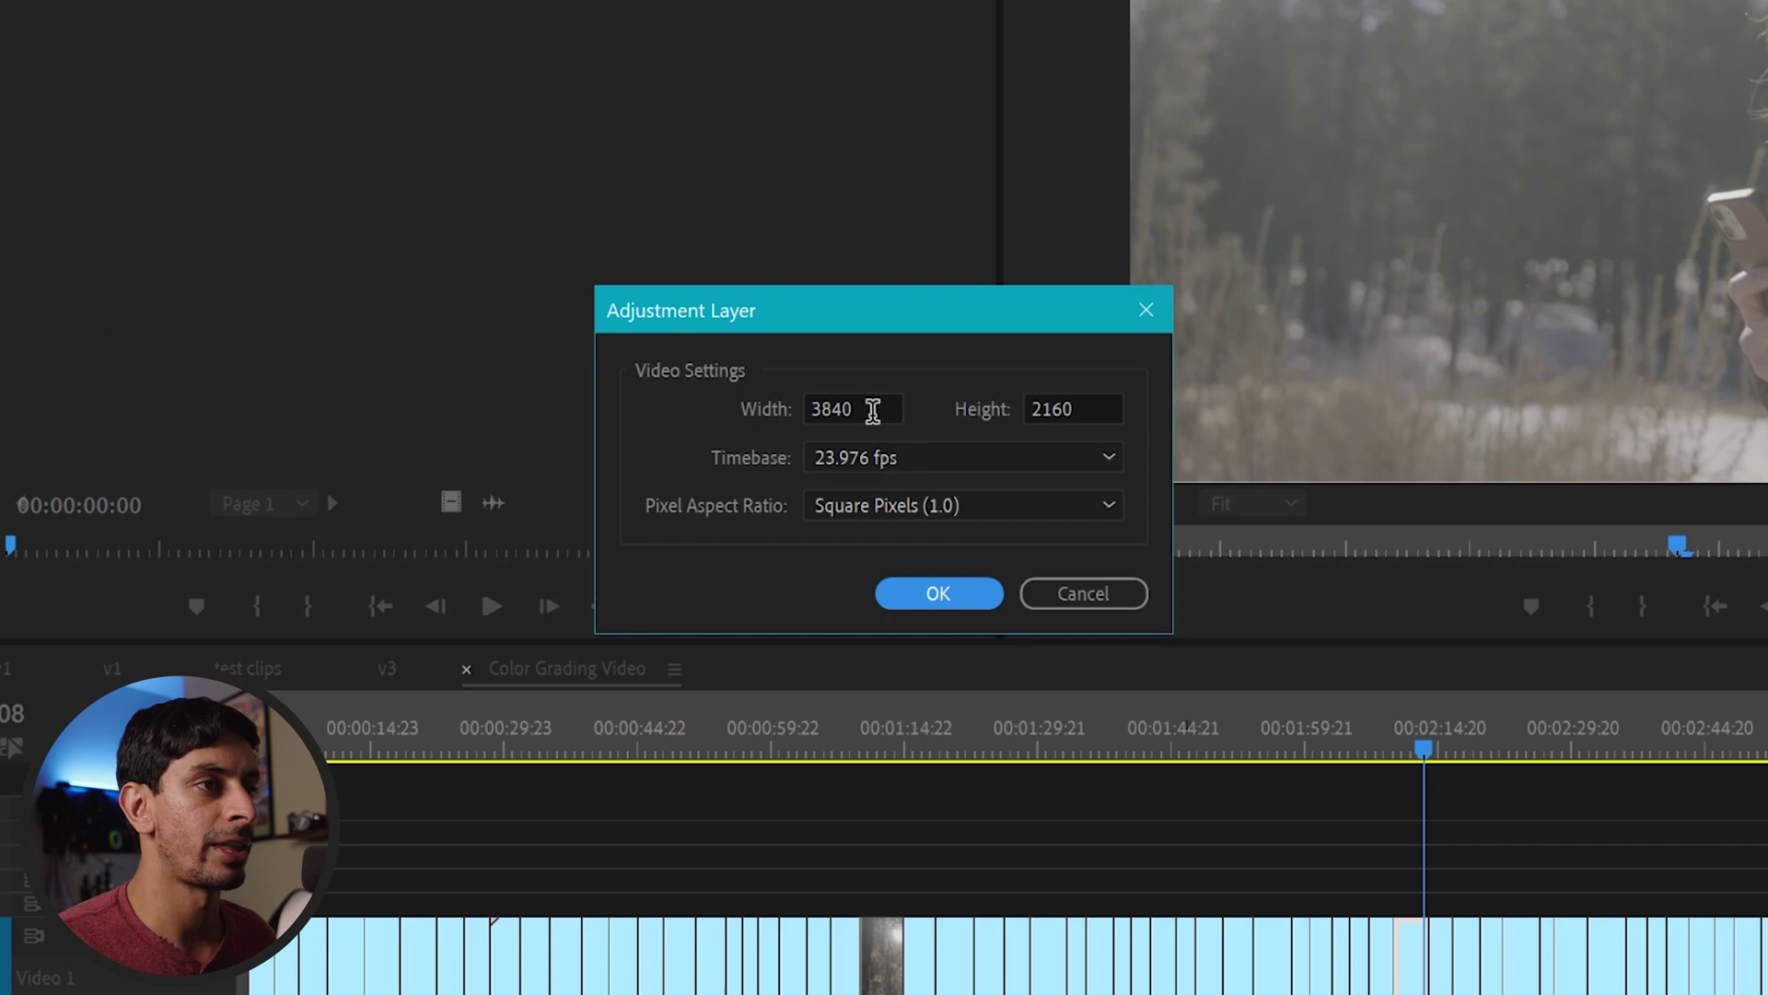
click(967, 592)
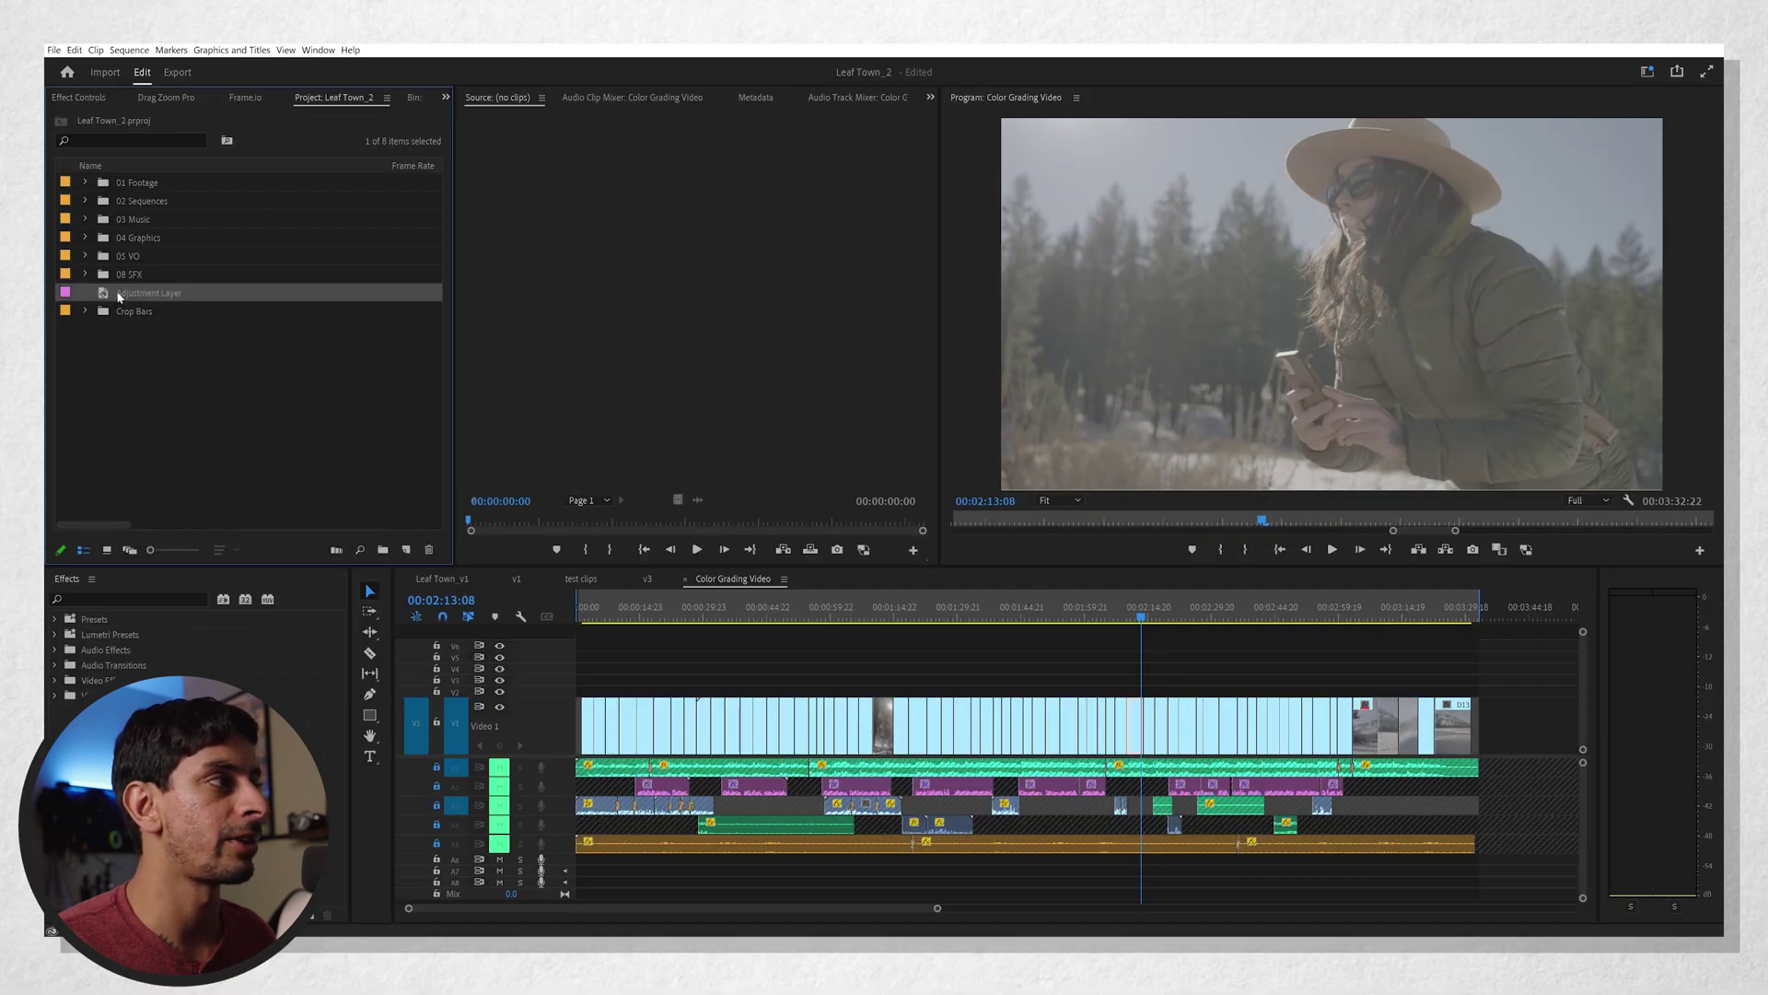
drag(118, 298, 550, 688)
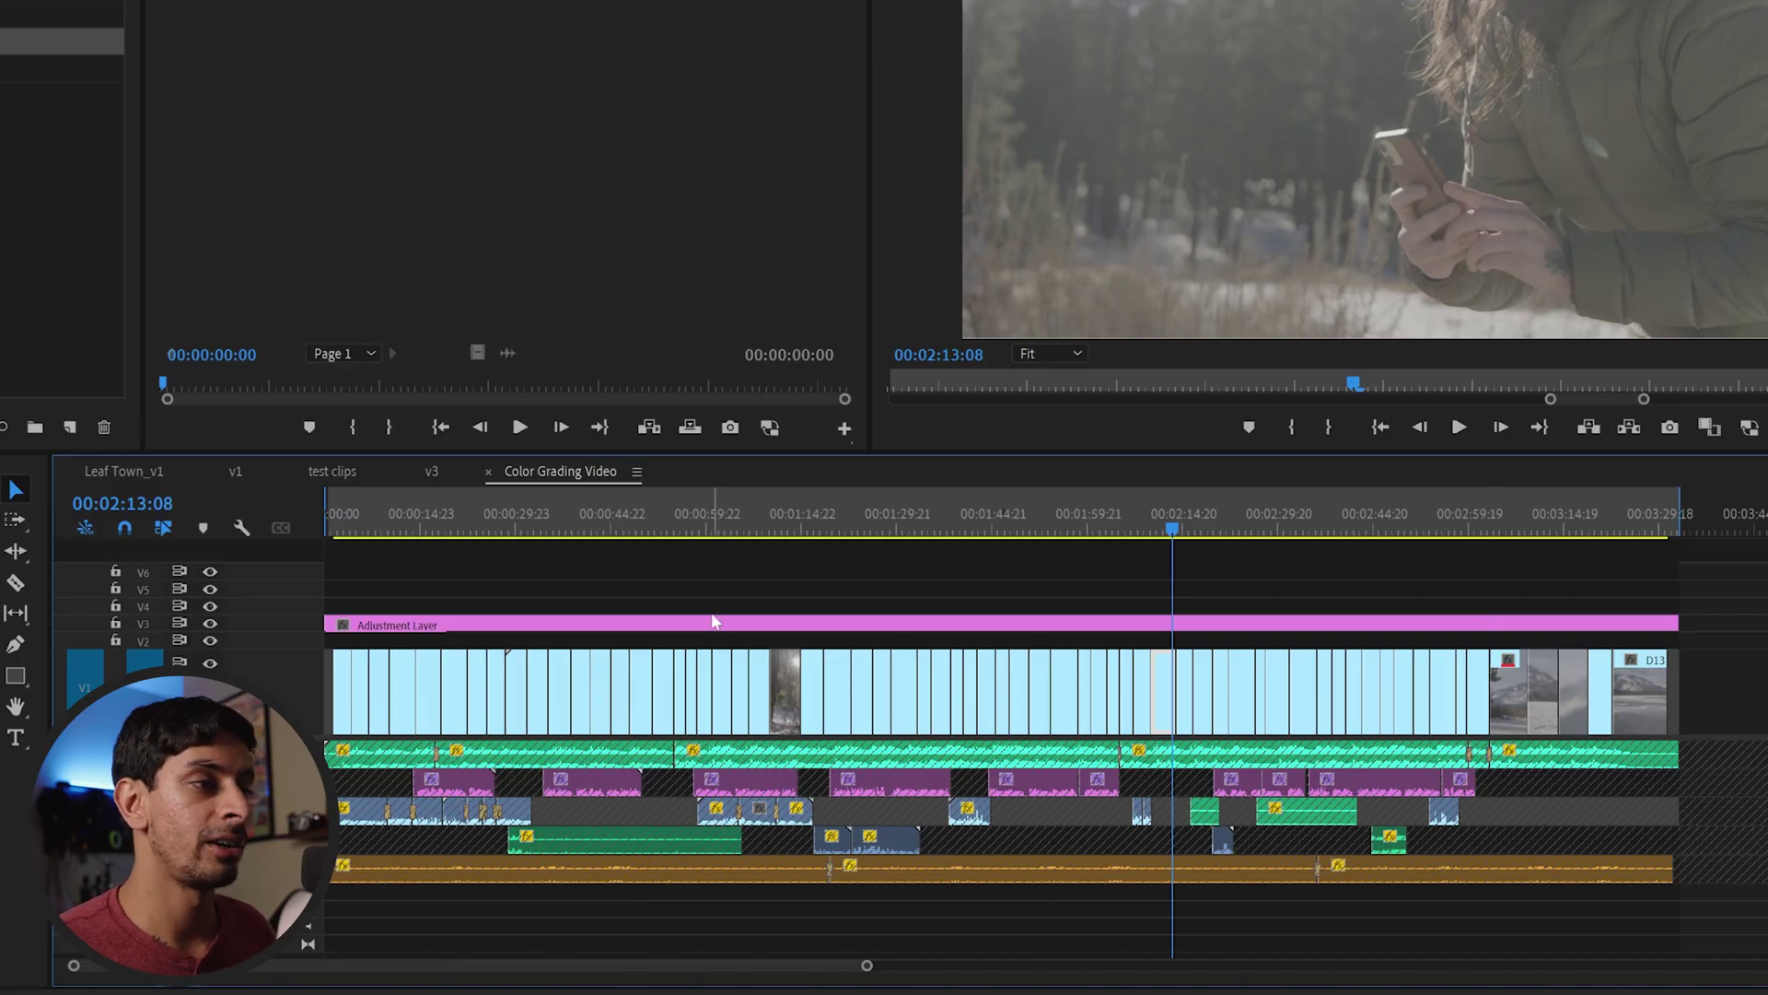
Duplicate the adjustment layer onto track V4
click(714, 624)
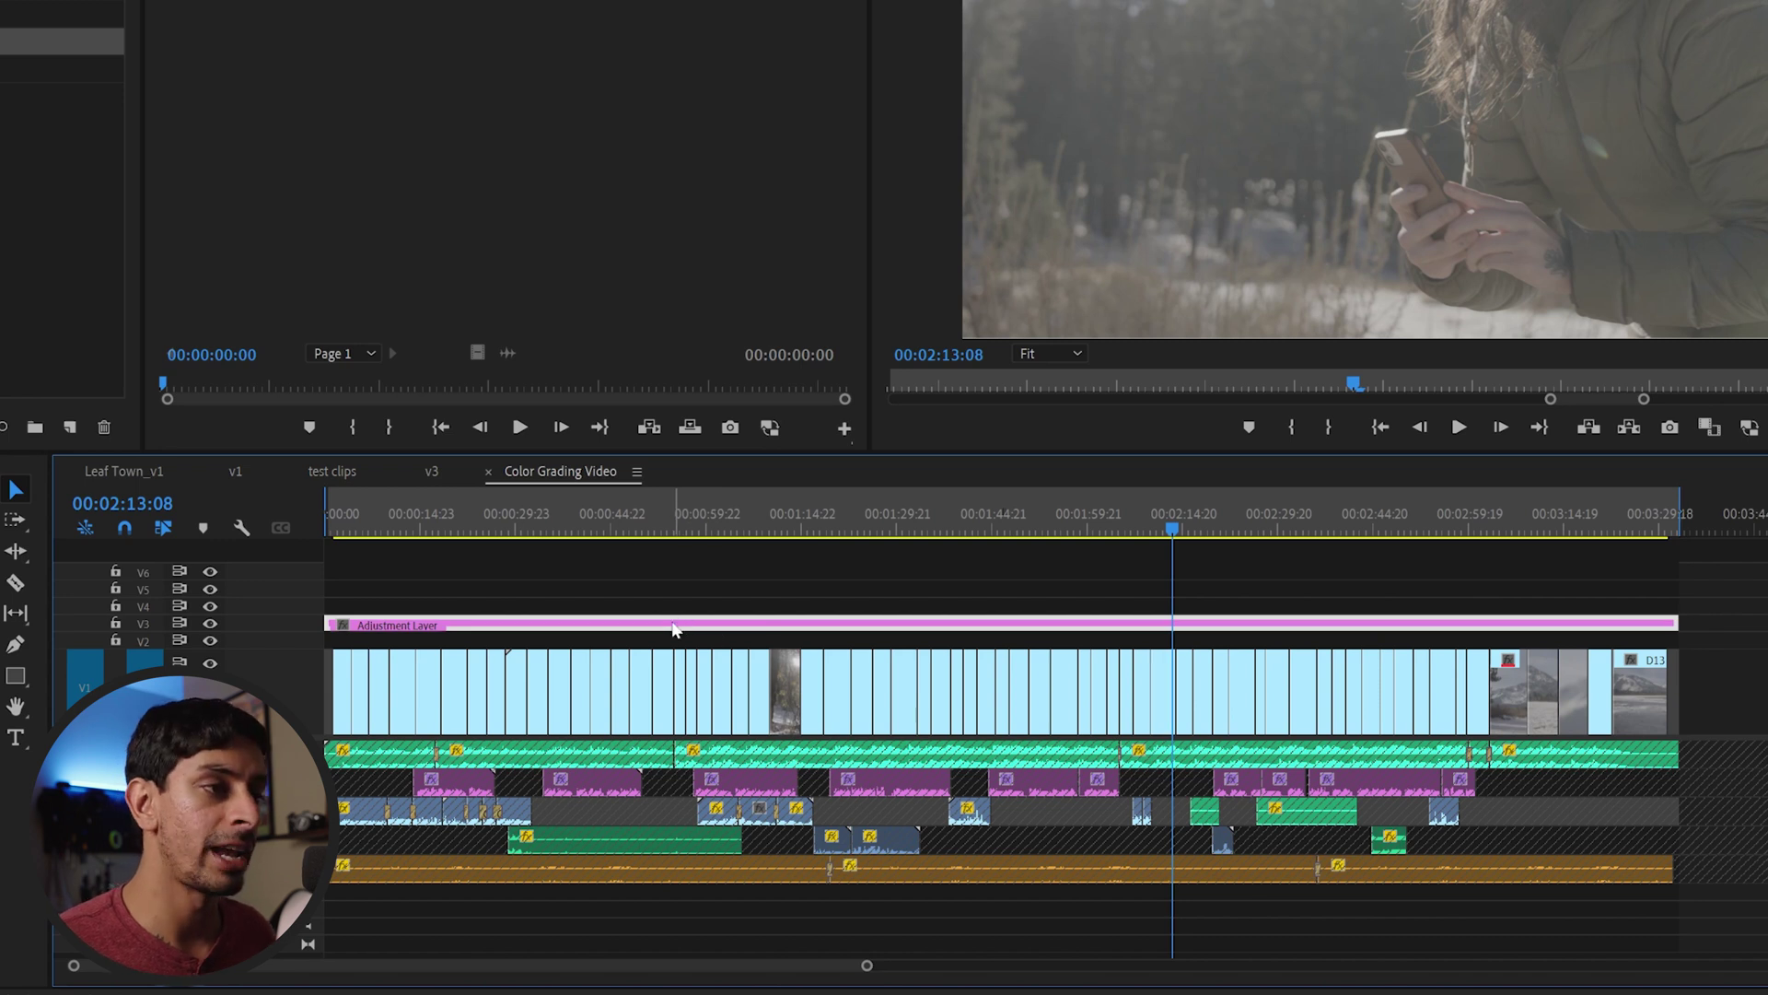
drag(673, 630, 674, 617)
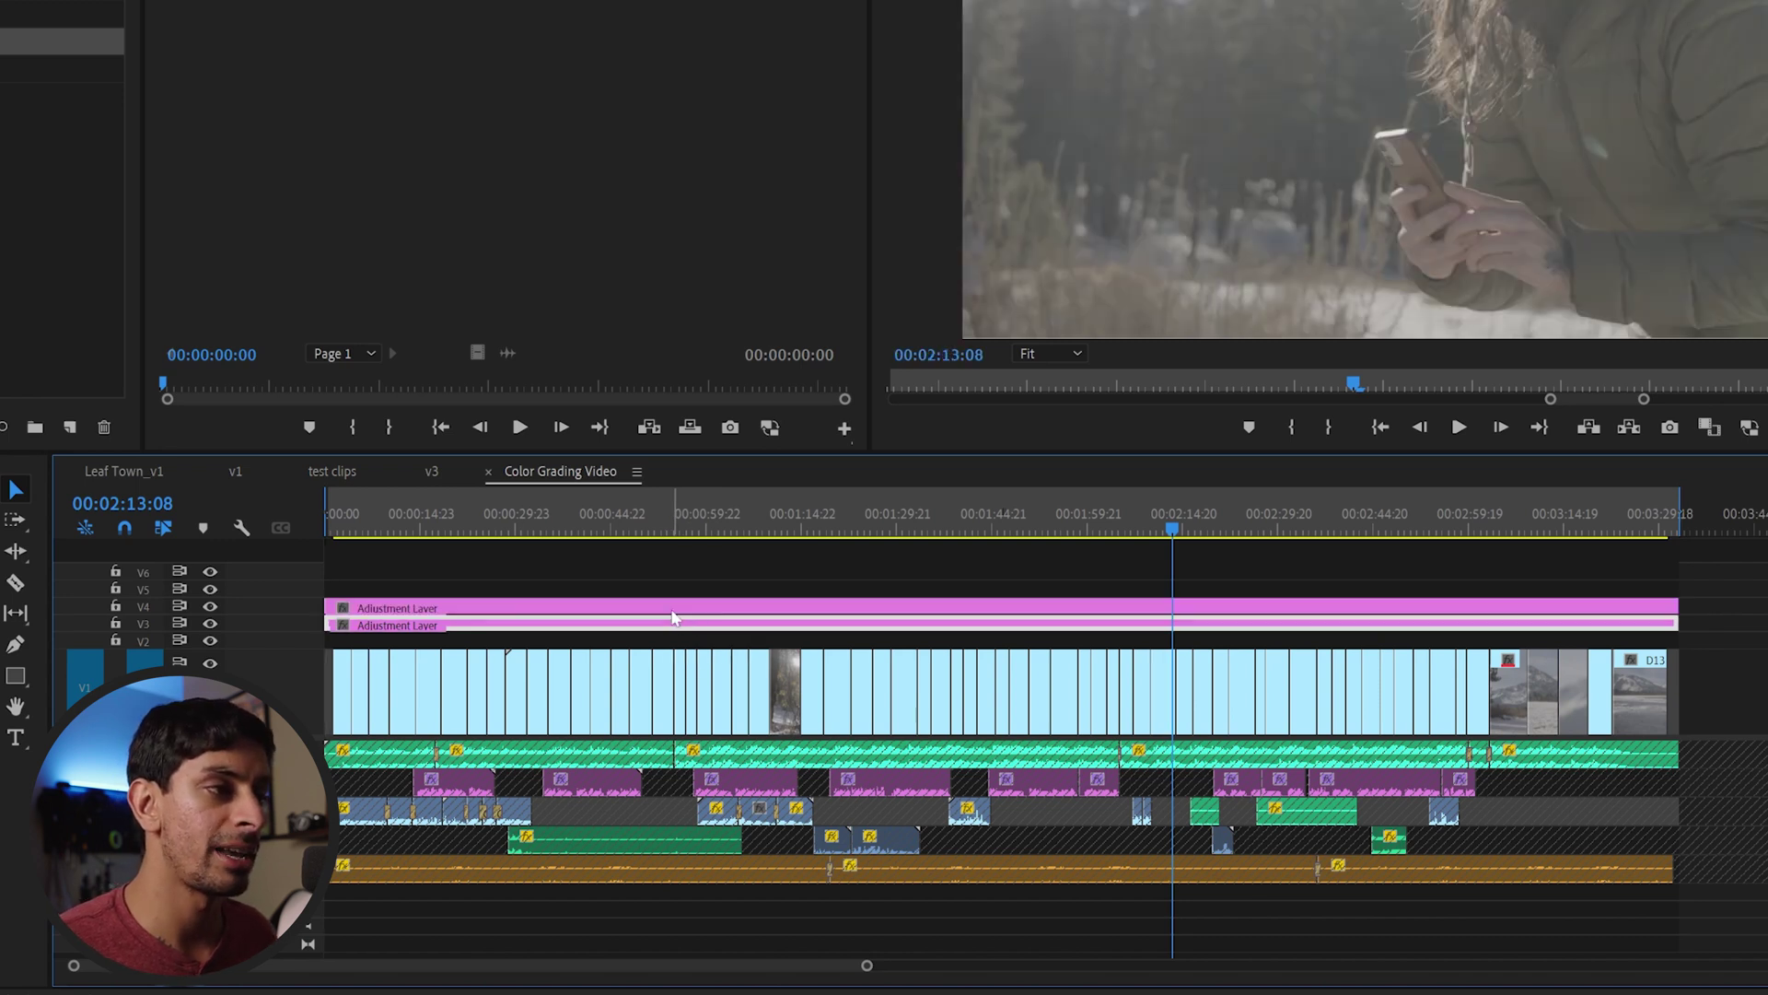
click(677, 594)
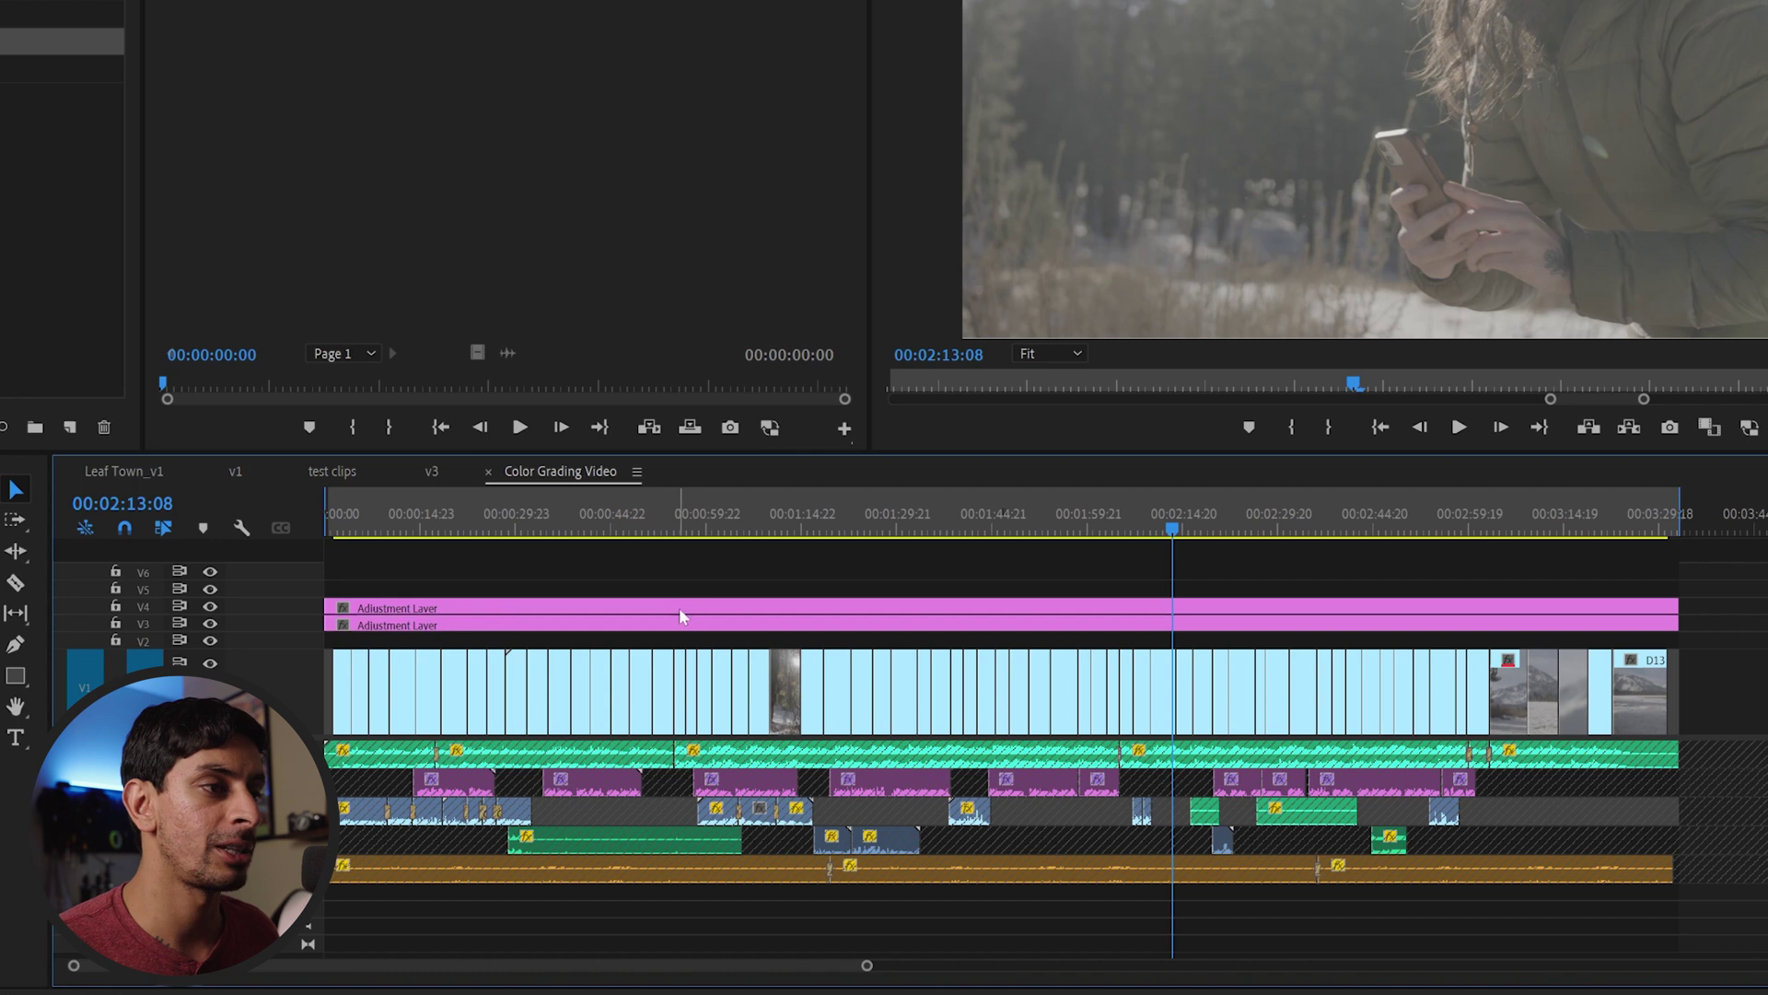
Rename the V3 adjustment layer to 'Rec709 Conversion'
right_click(684, 626)
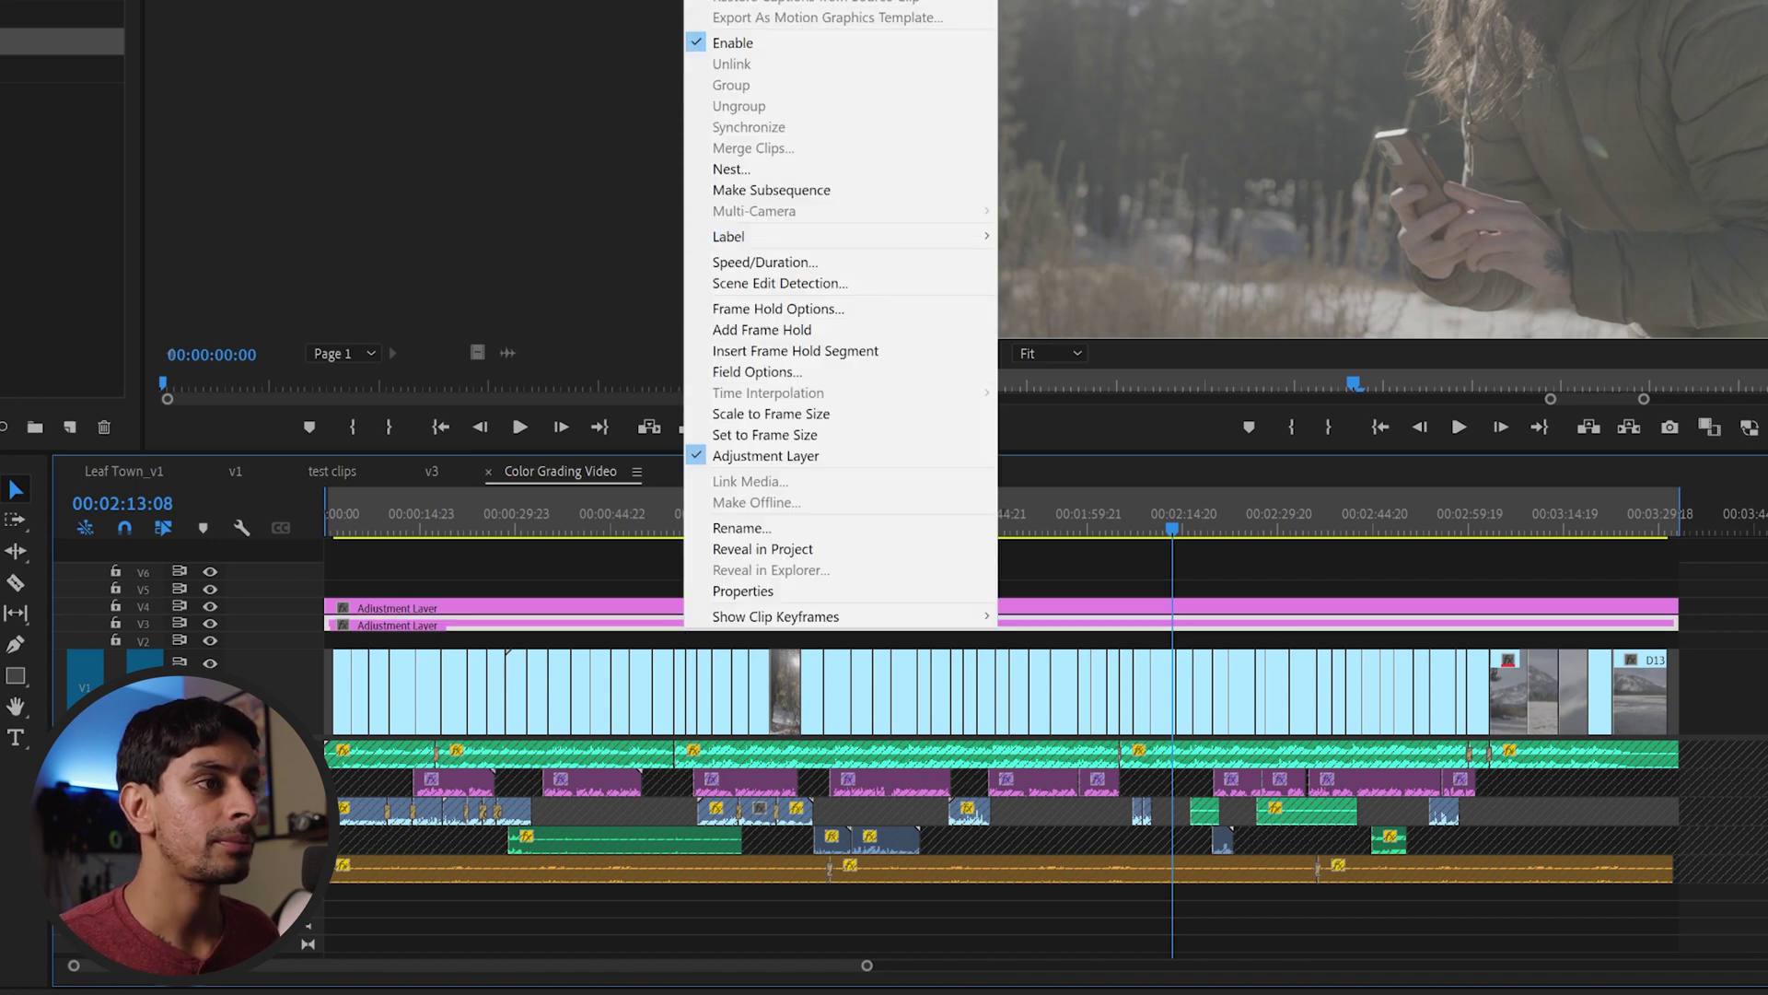
click(810, 527)
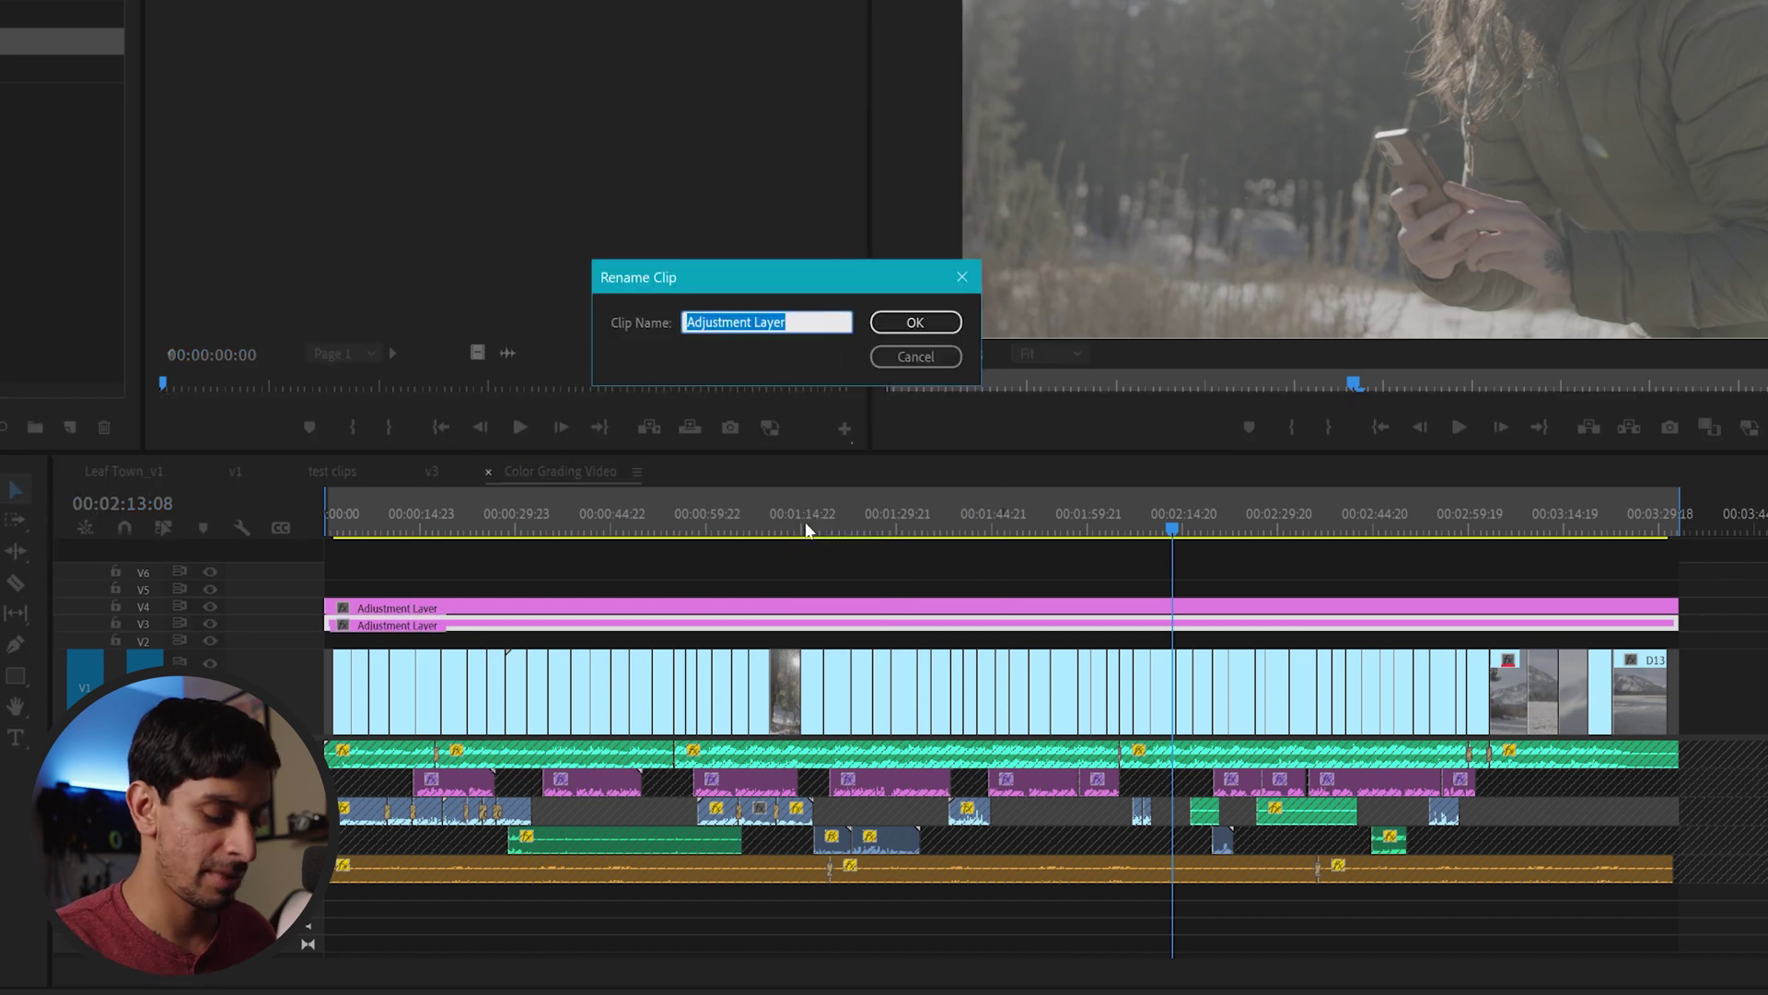
key(BackSpace)
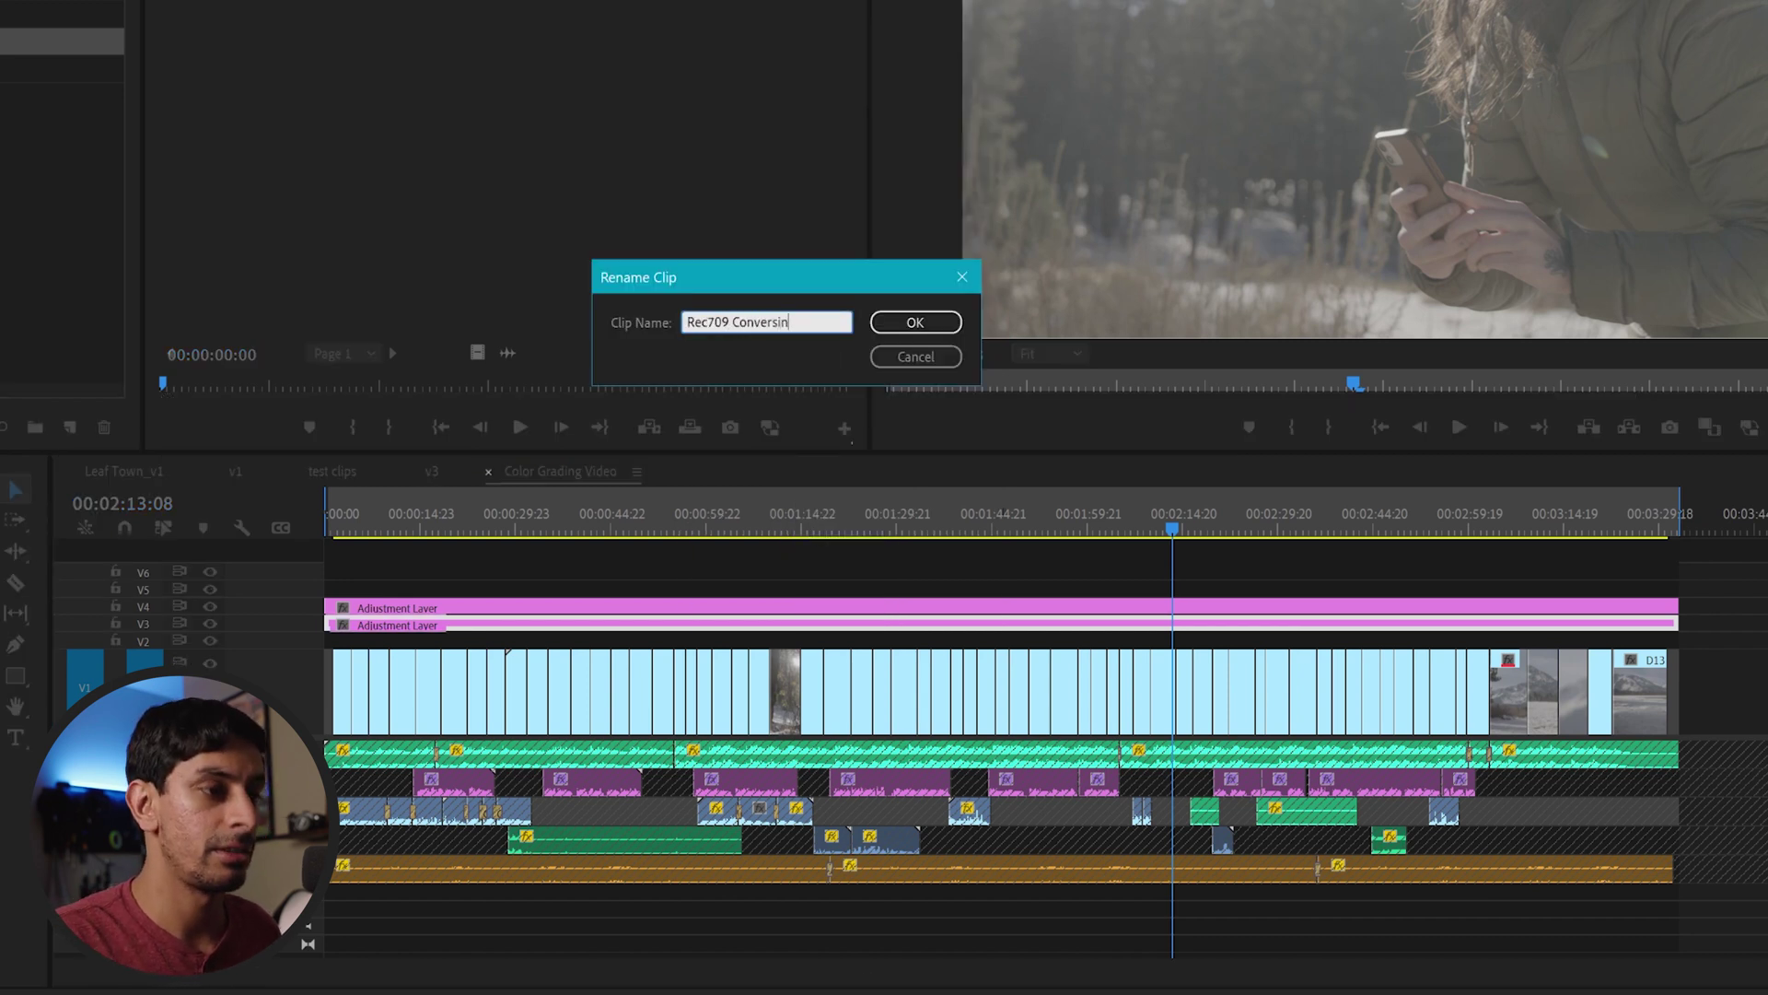
click(915, 323)
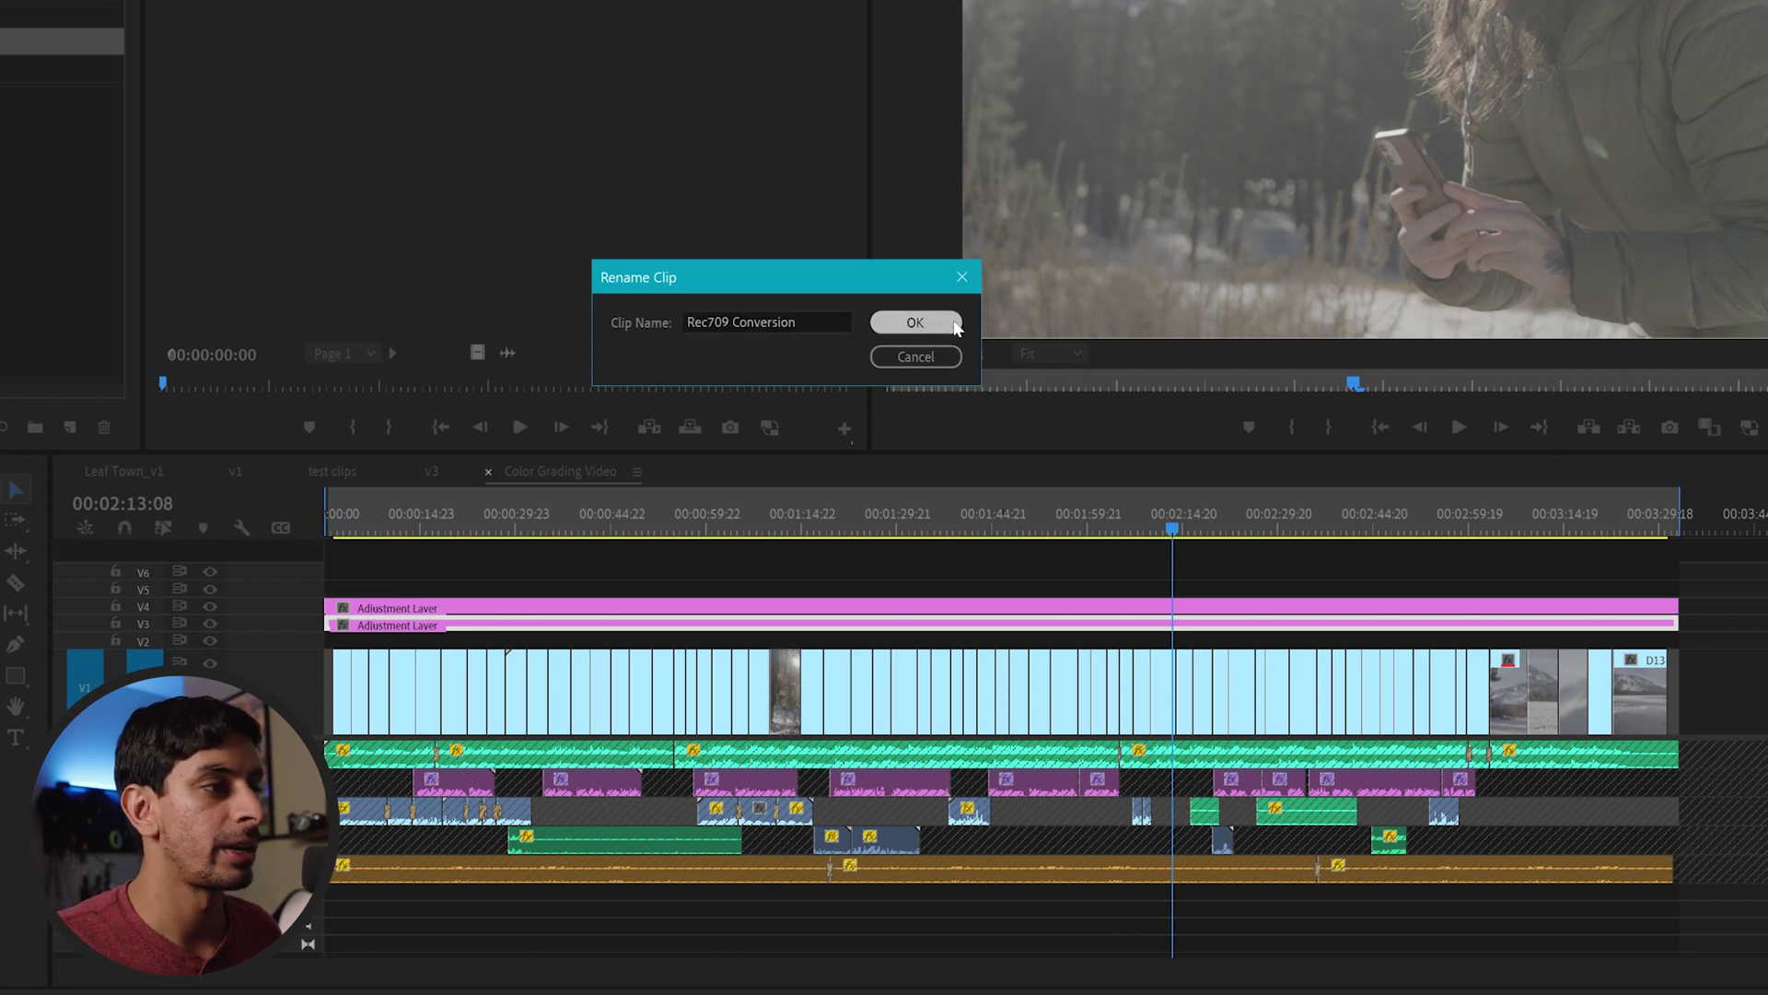
Rename the V4 adjustment layer to 'Look'
click(744, 617)
right_click(743, 615)
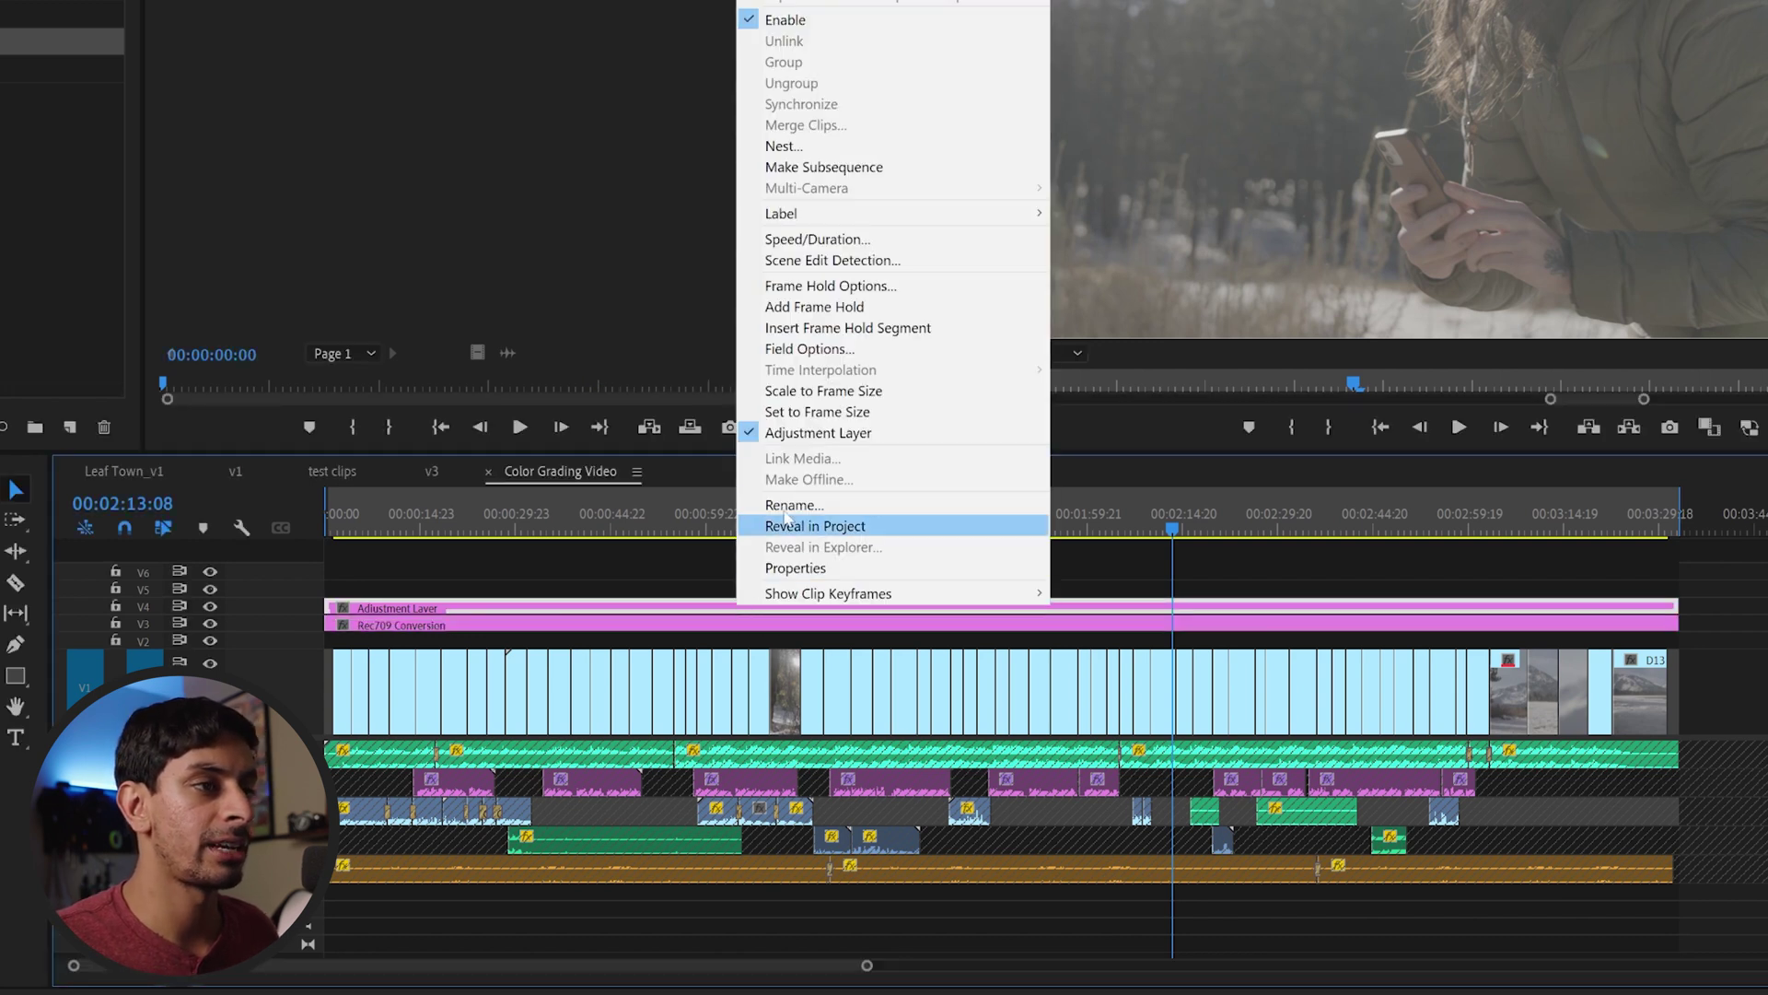
click(788, 518)
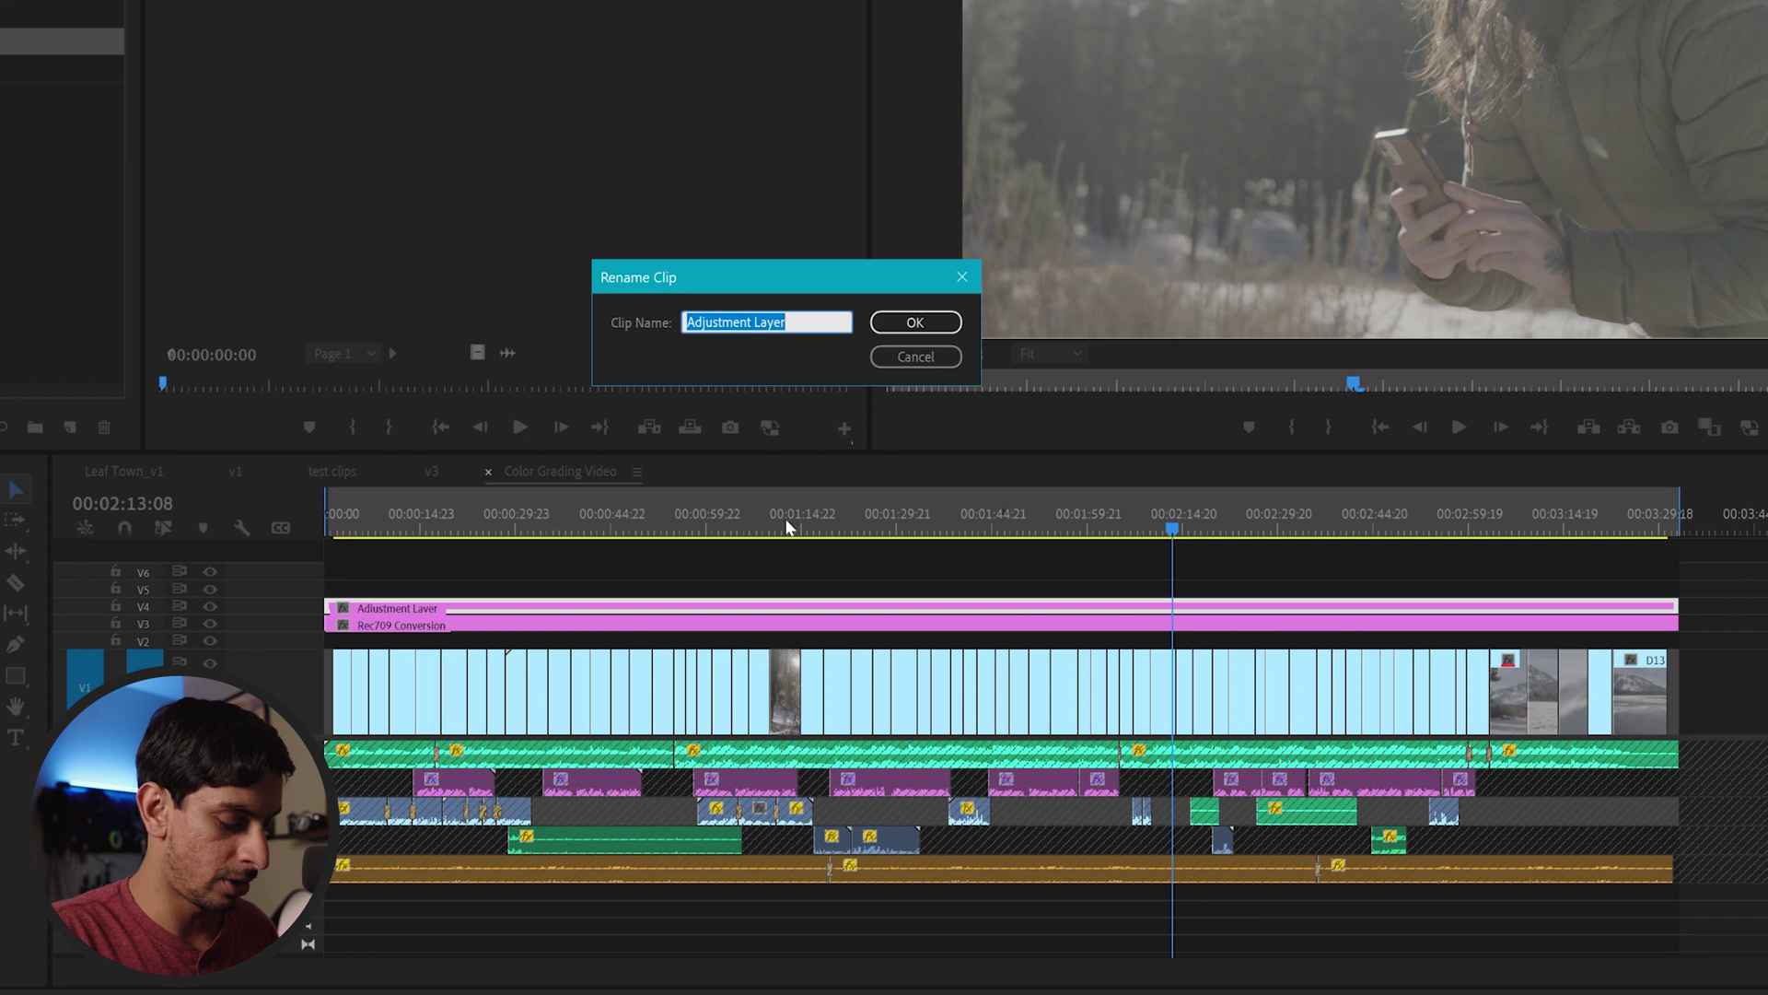
text(Look)
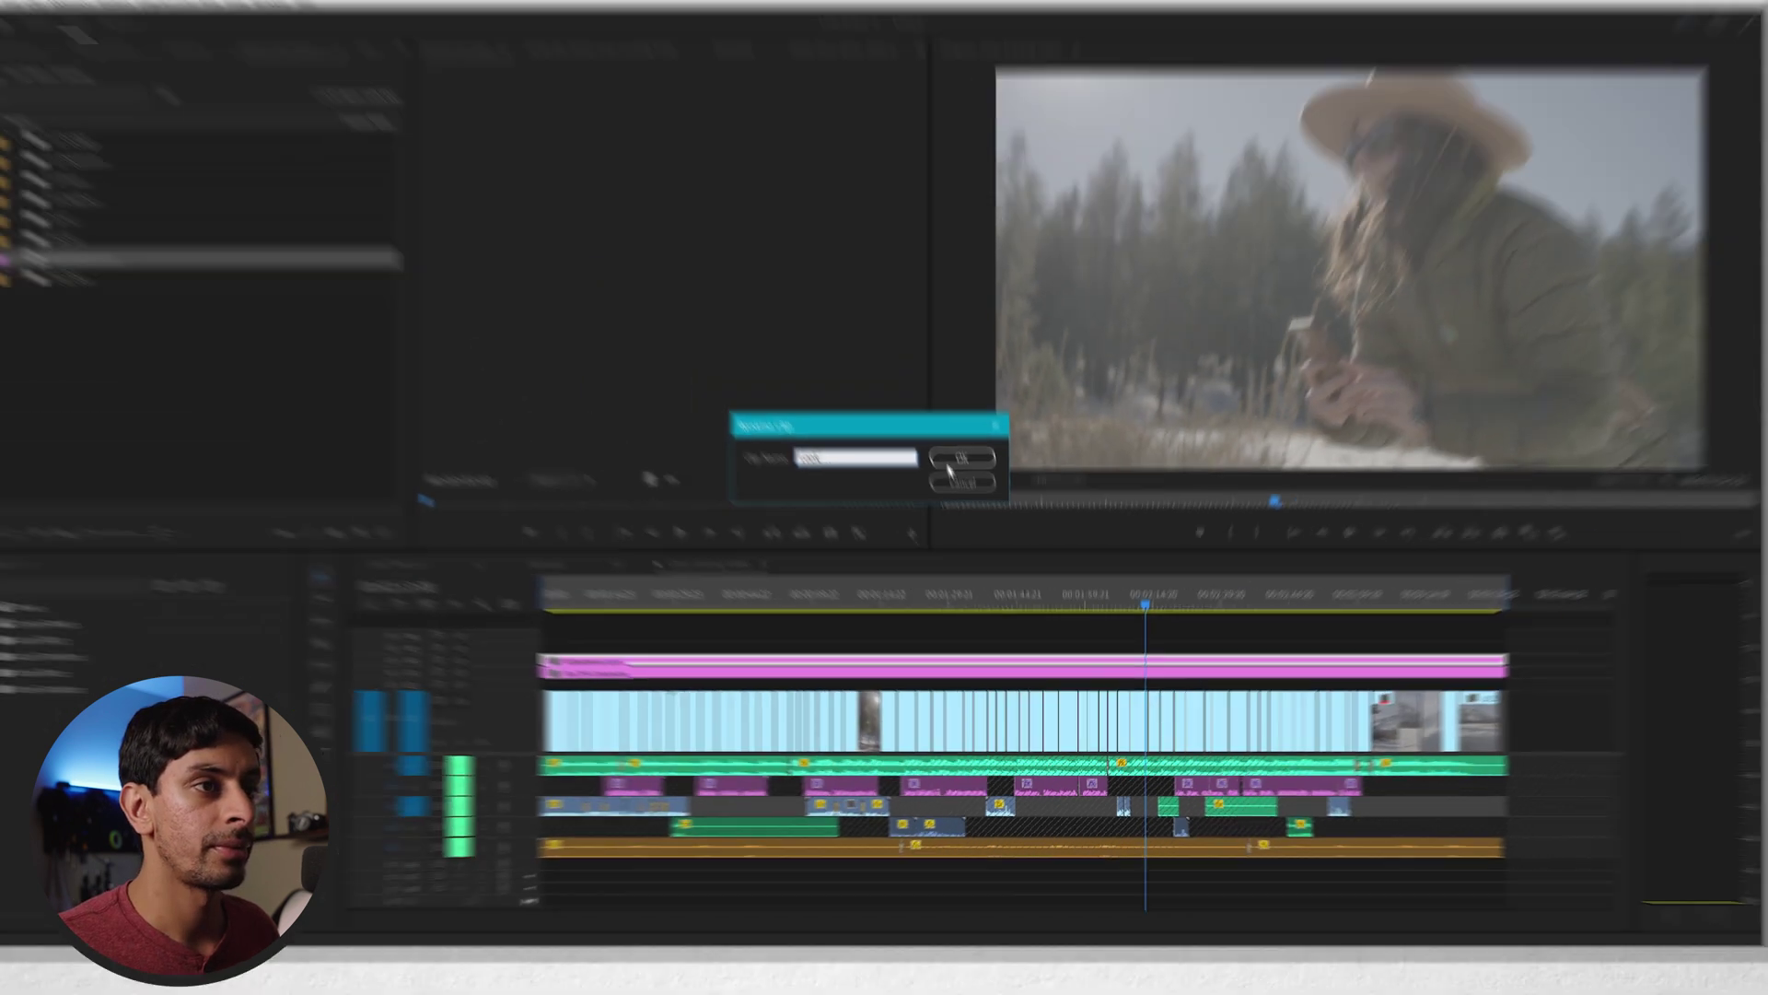
click(915, 322)
Switch Premiere Pro to the Color workspace
click(316, 50)
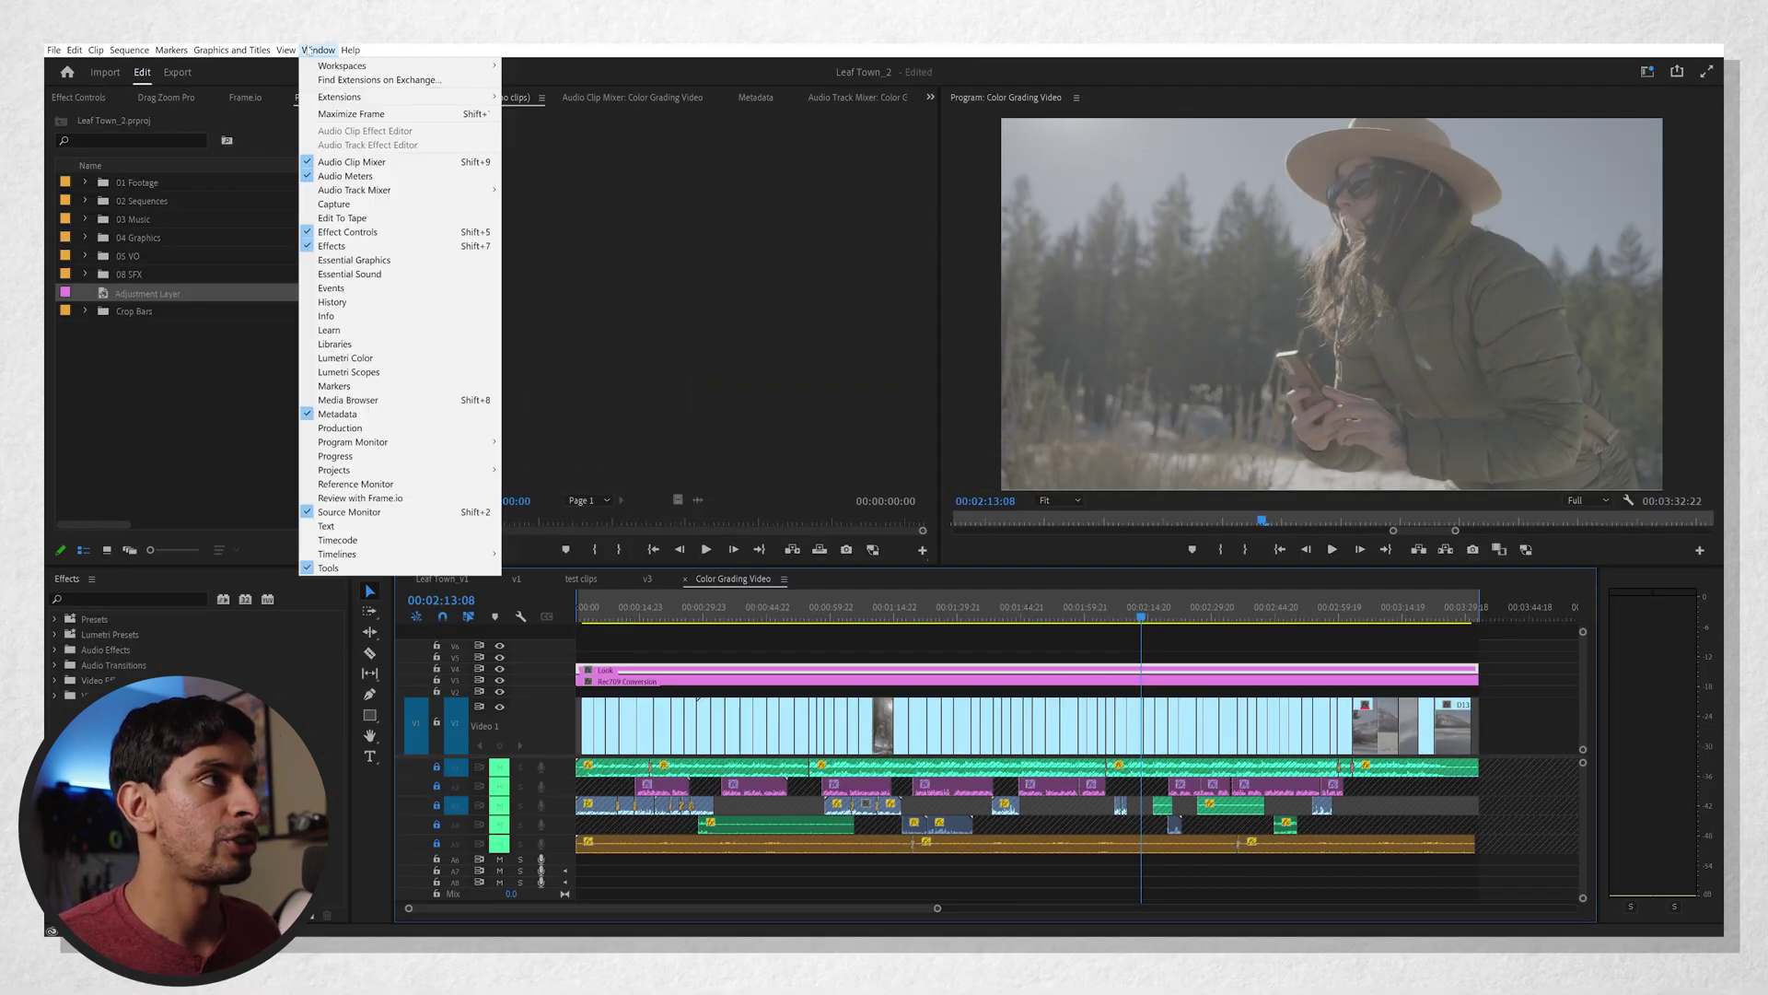
mouse_move(354, 65)
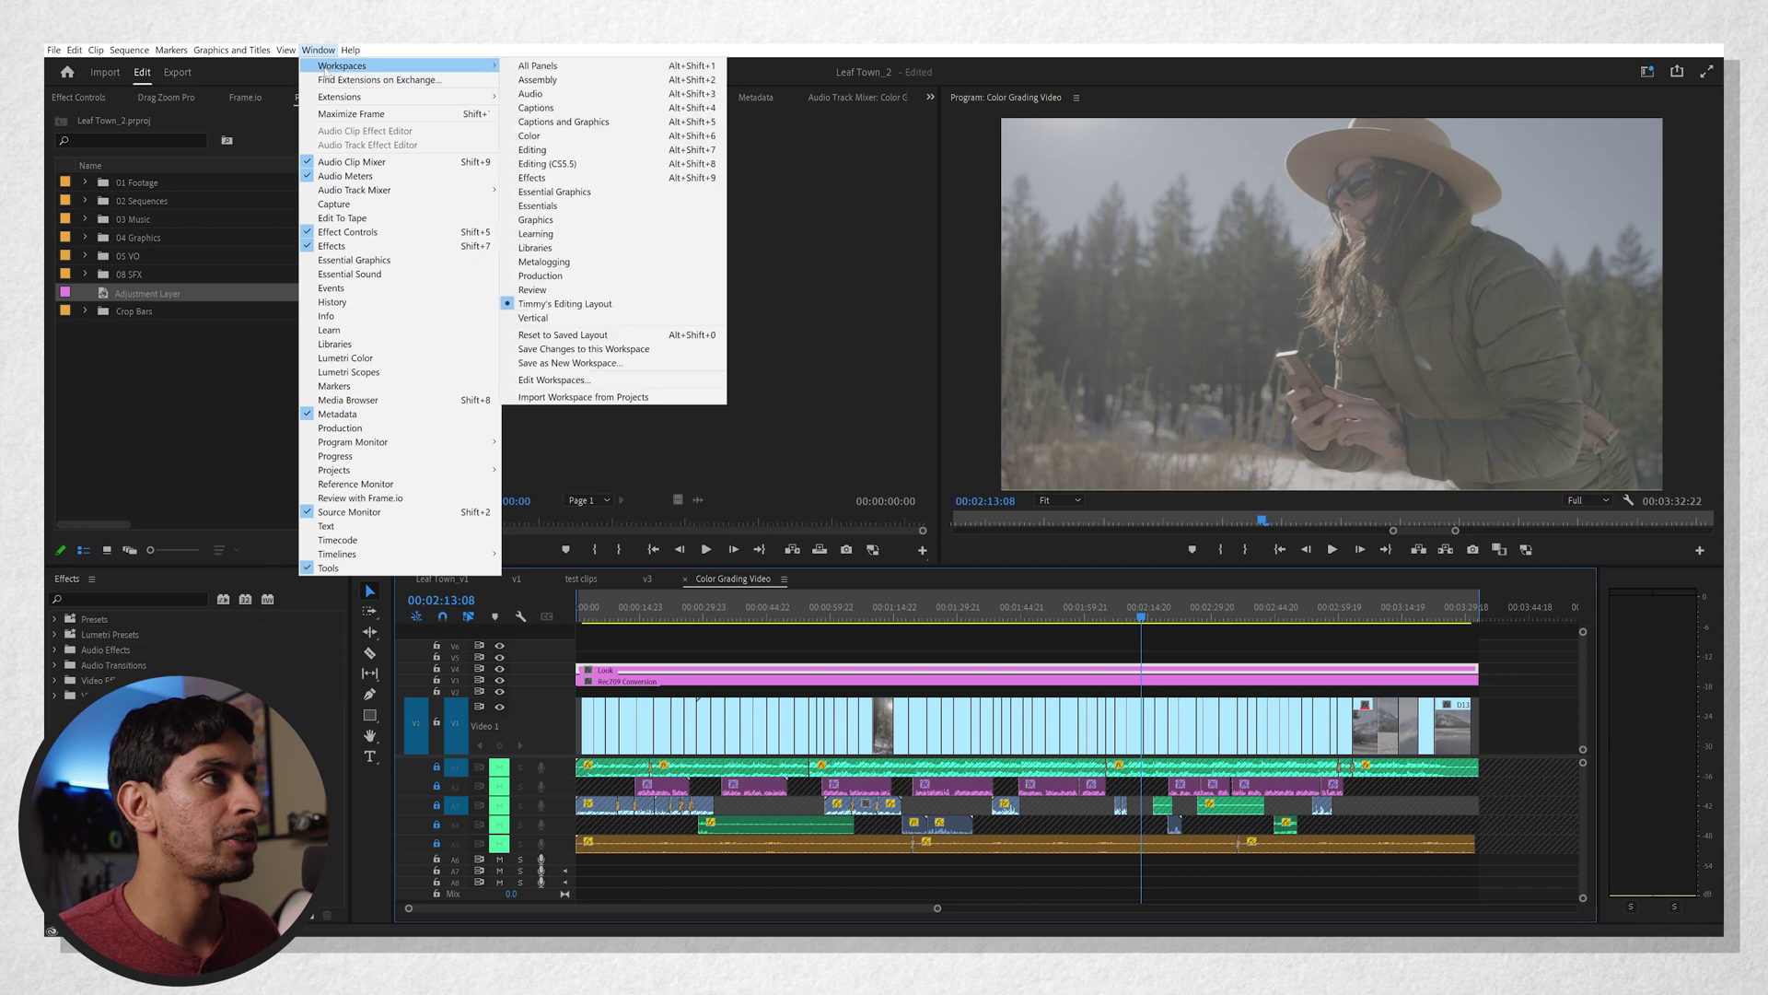
click(550, 141)
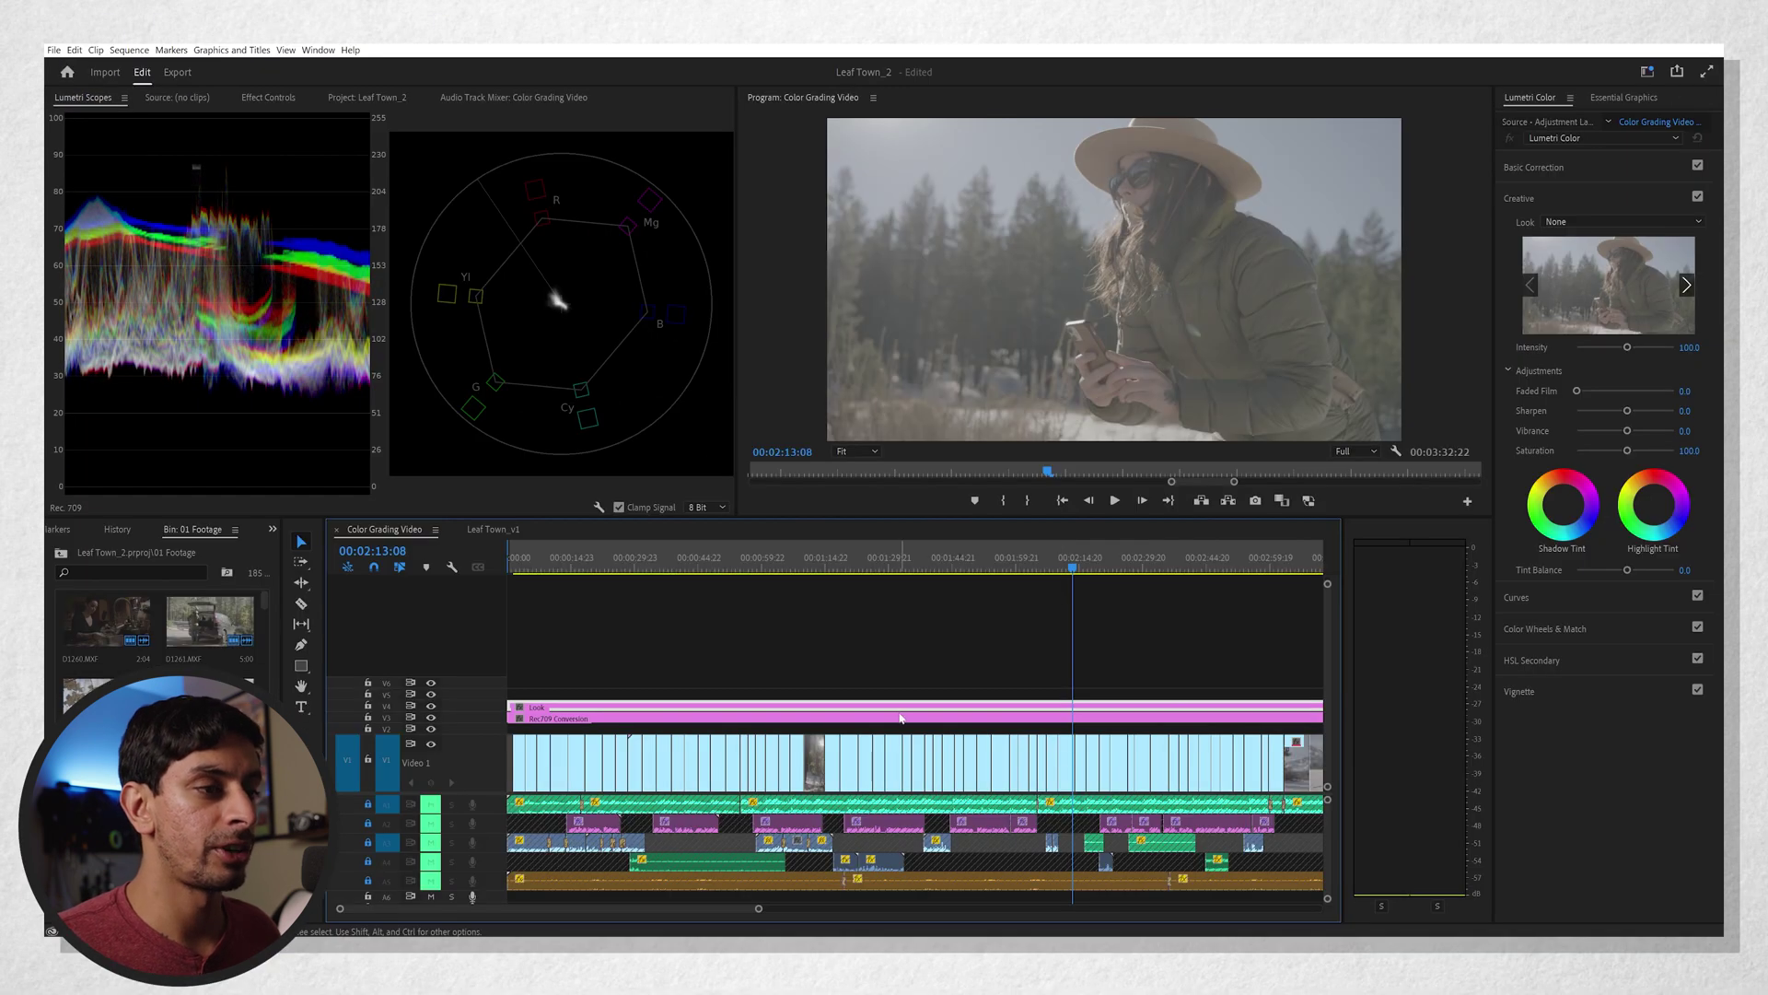
Give the Rec709 Conversion layer a Neutral Lumetri Creative look and review the shots
click(901, 720)
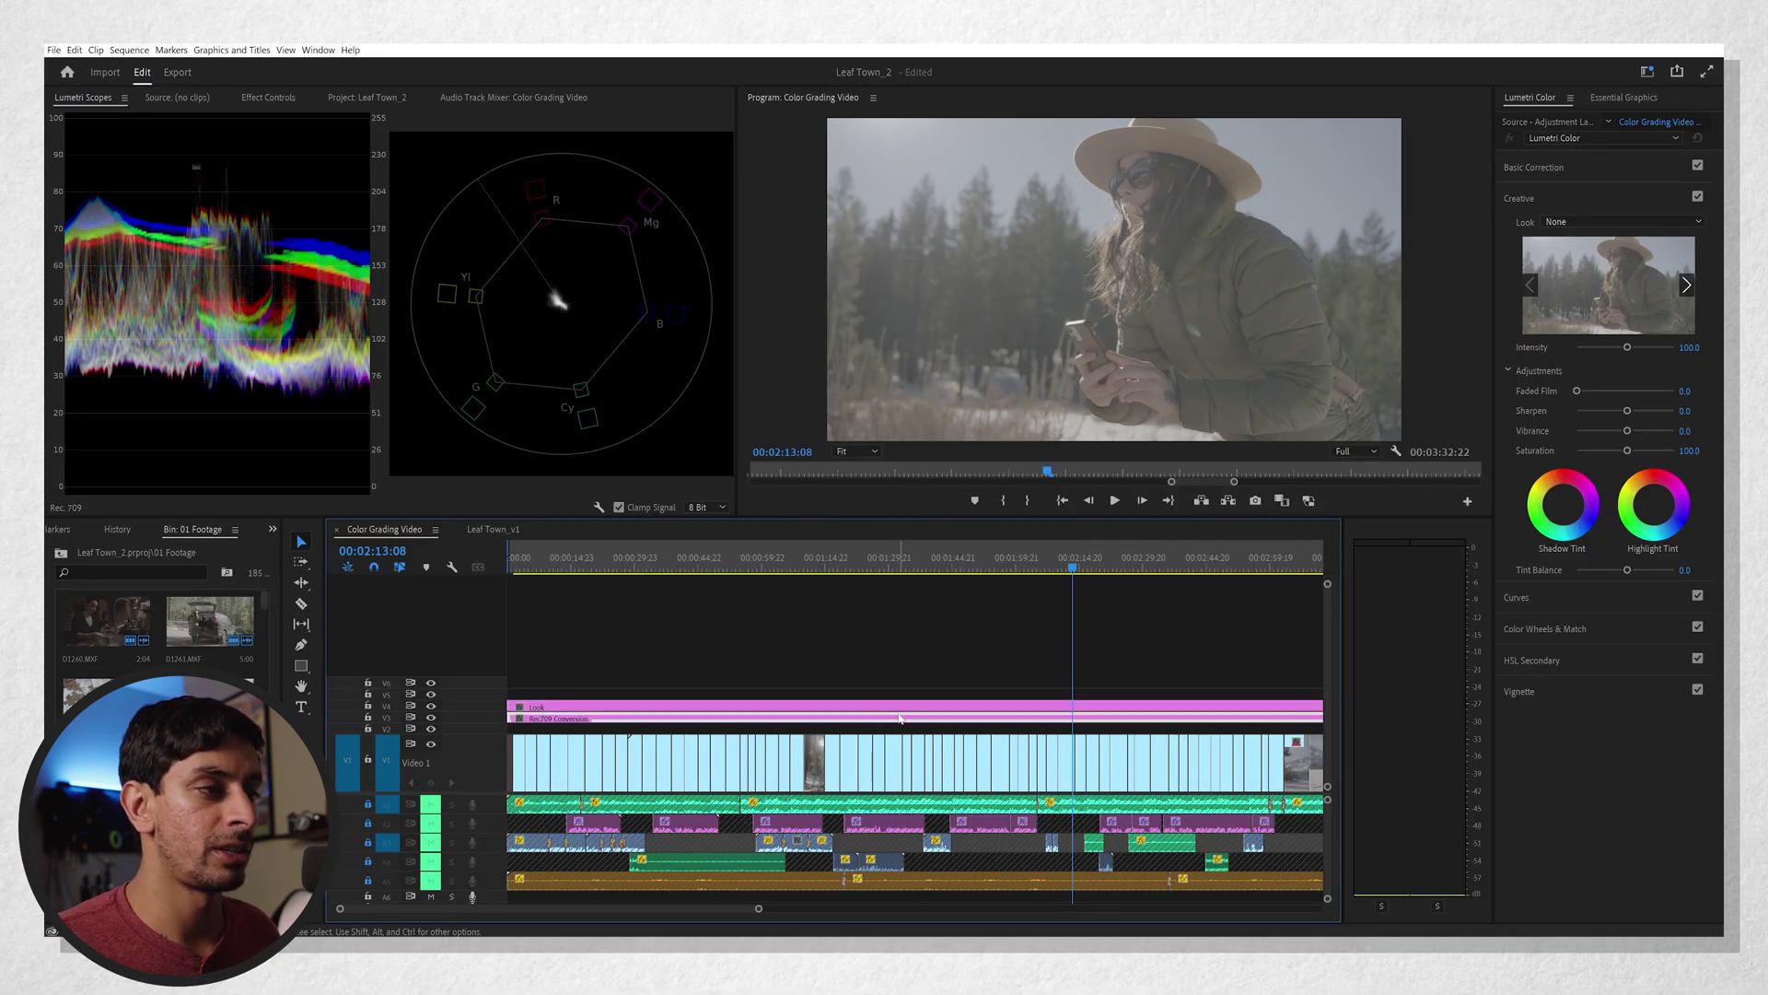
key(minus)
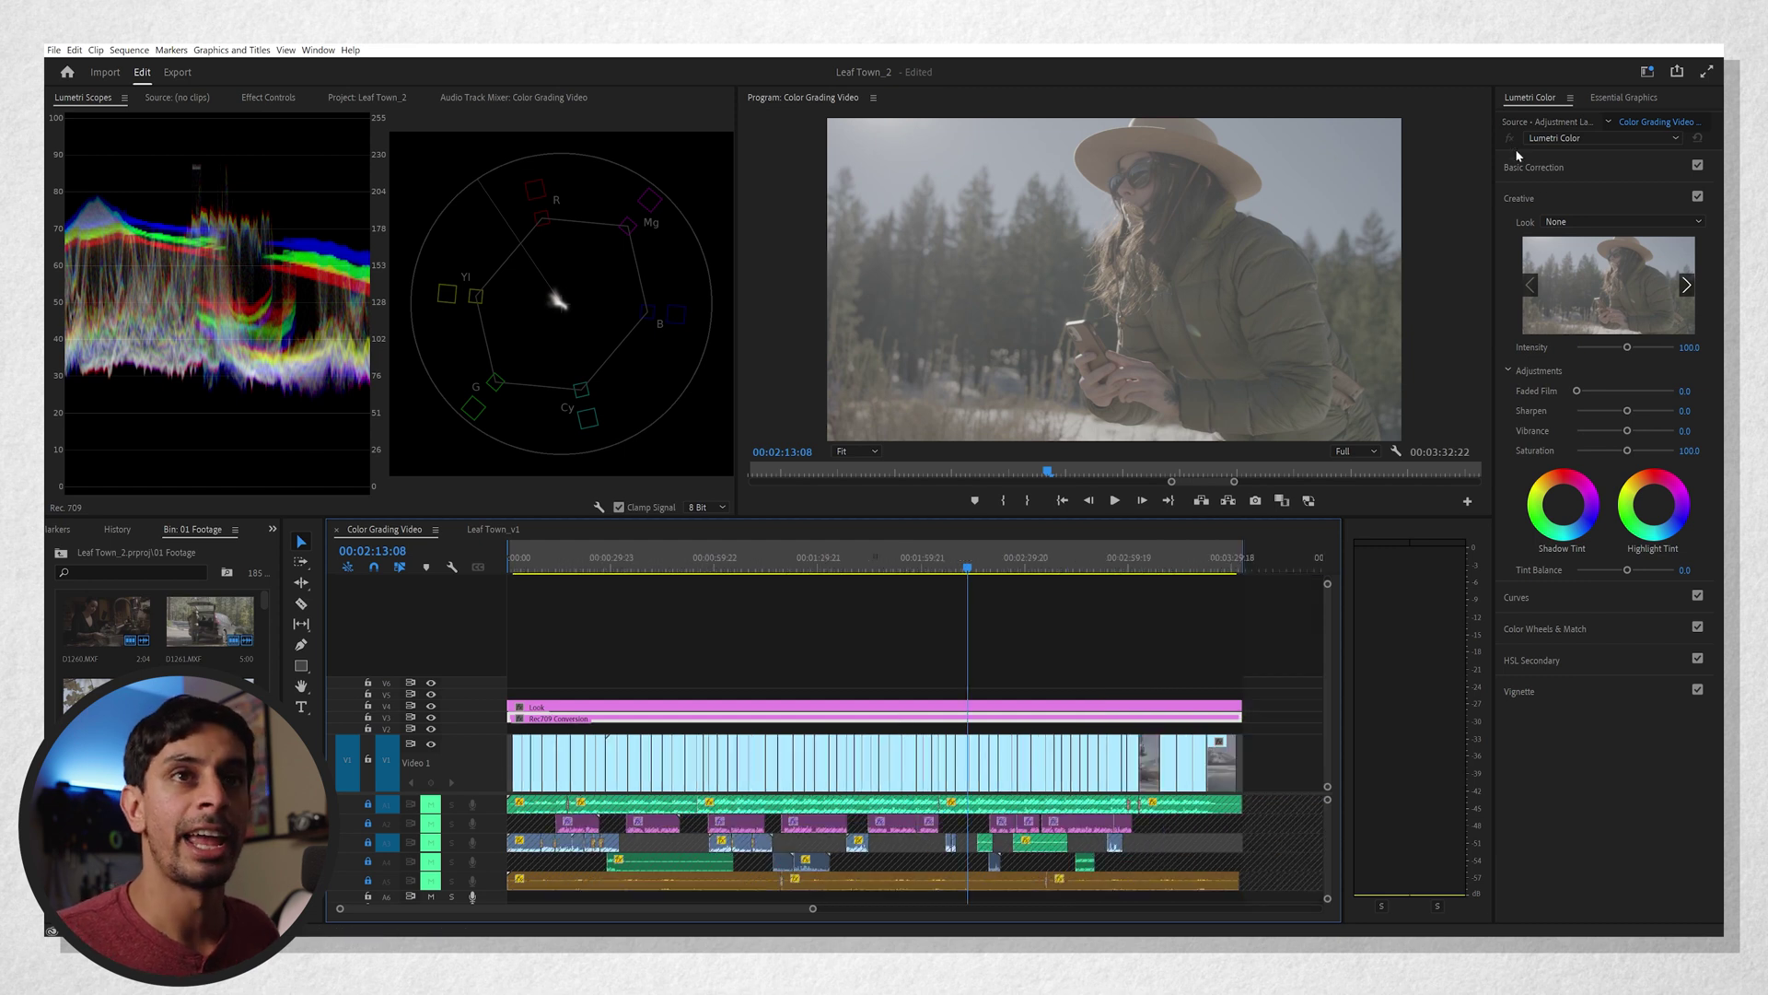
click(1574, 223)
click(1569, 268)
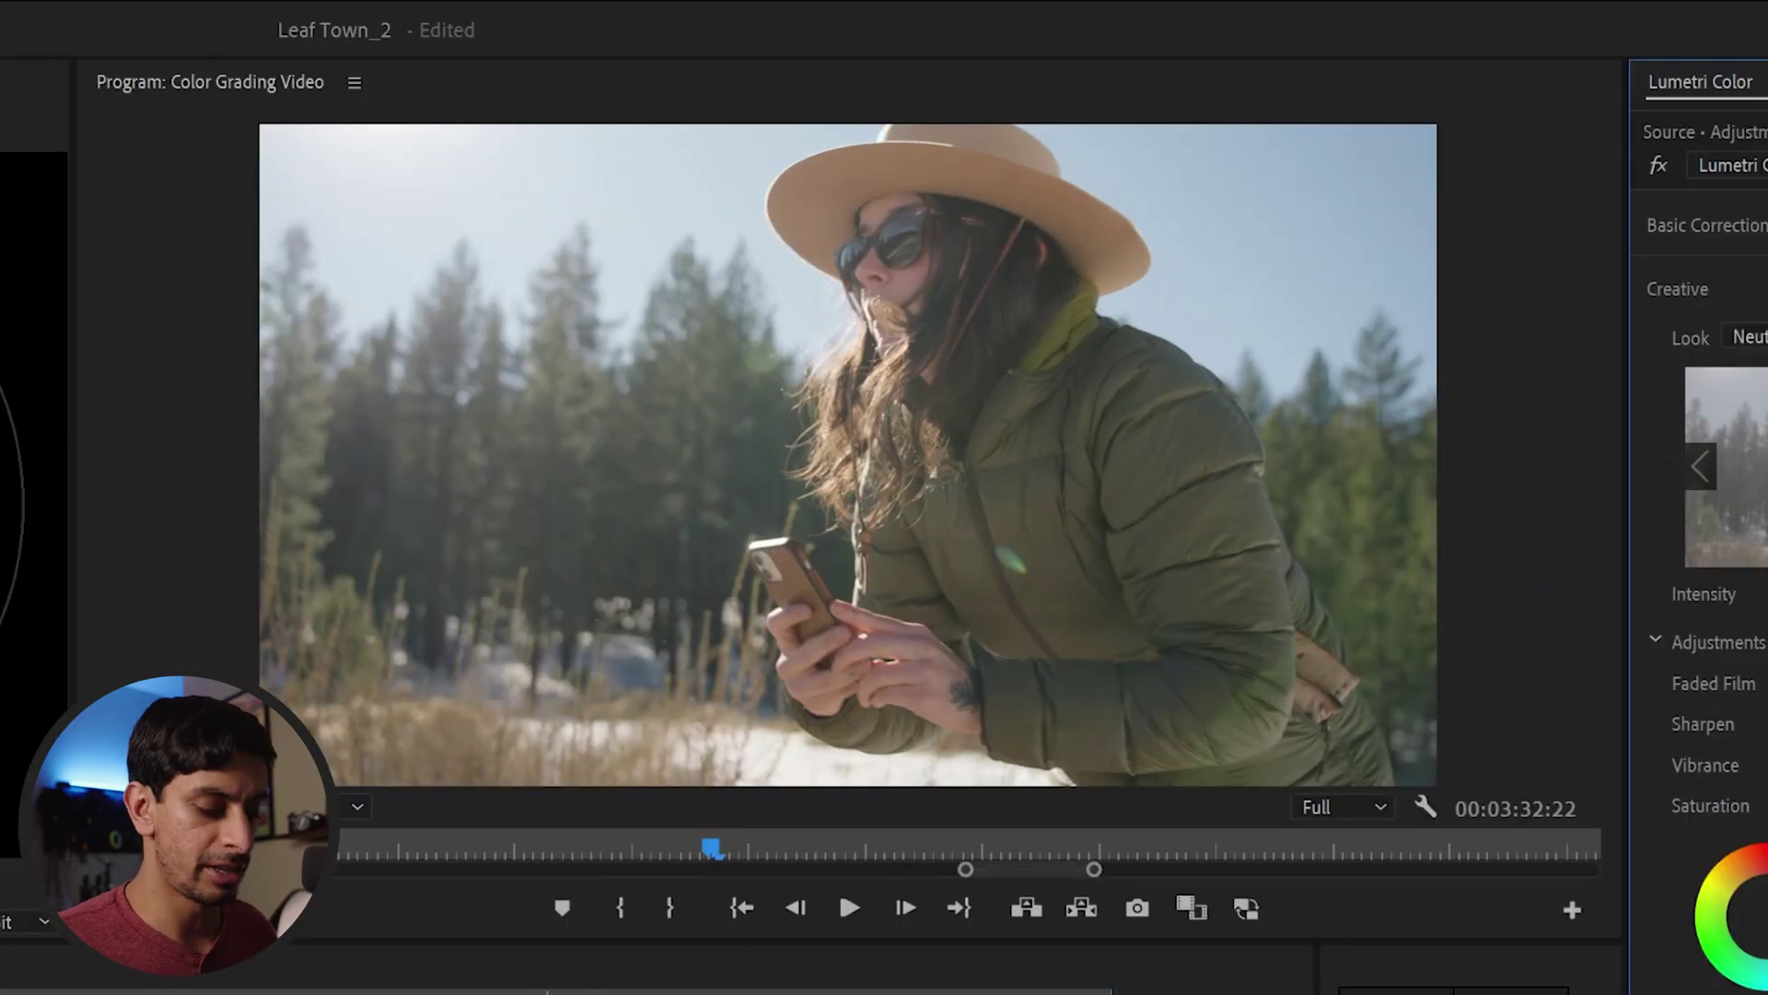
key(j)
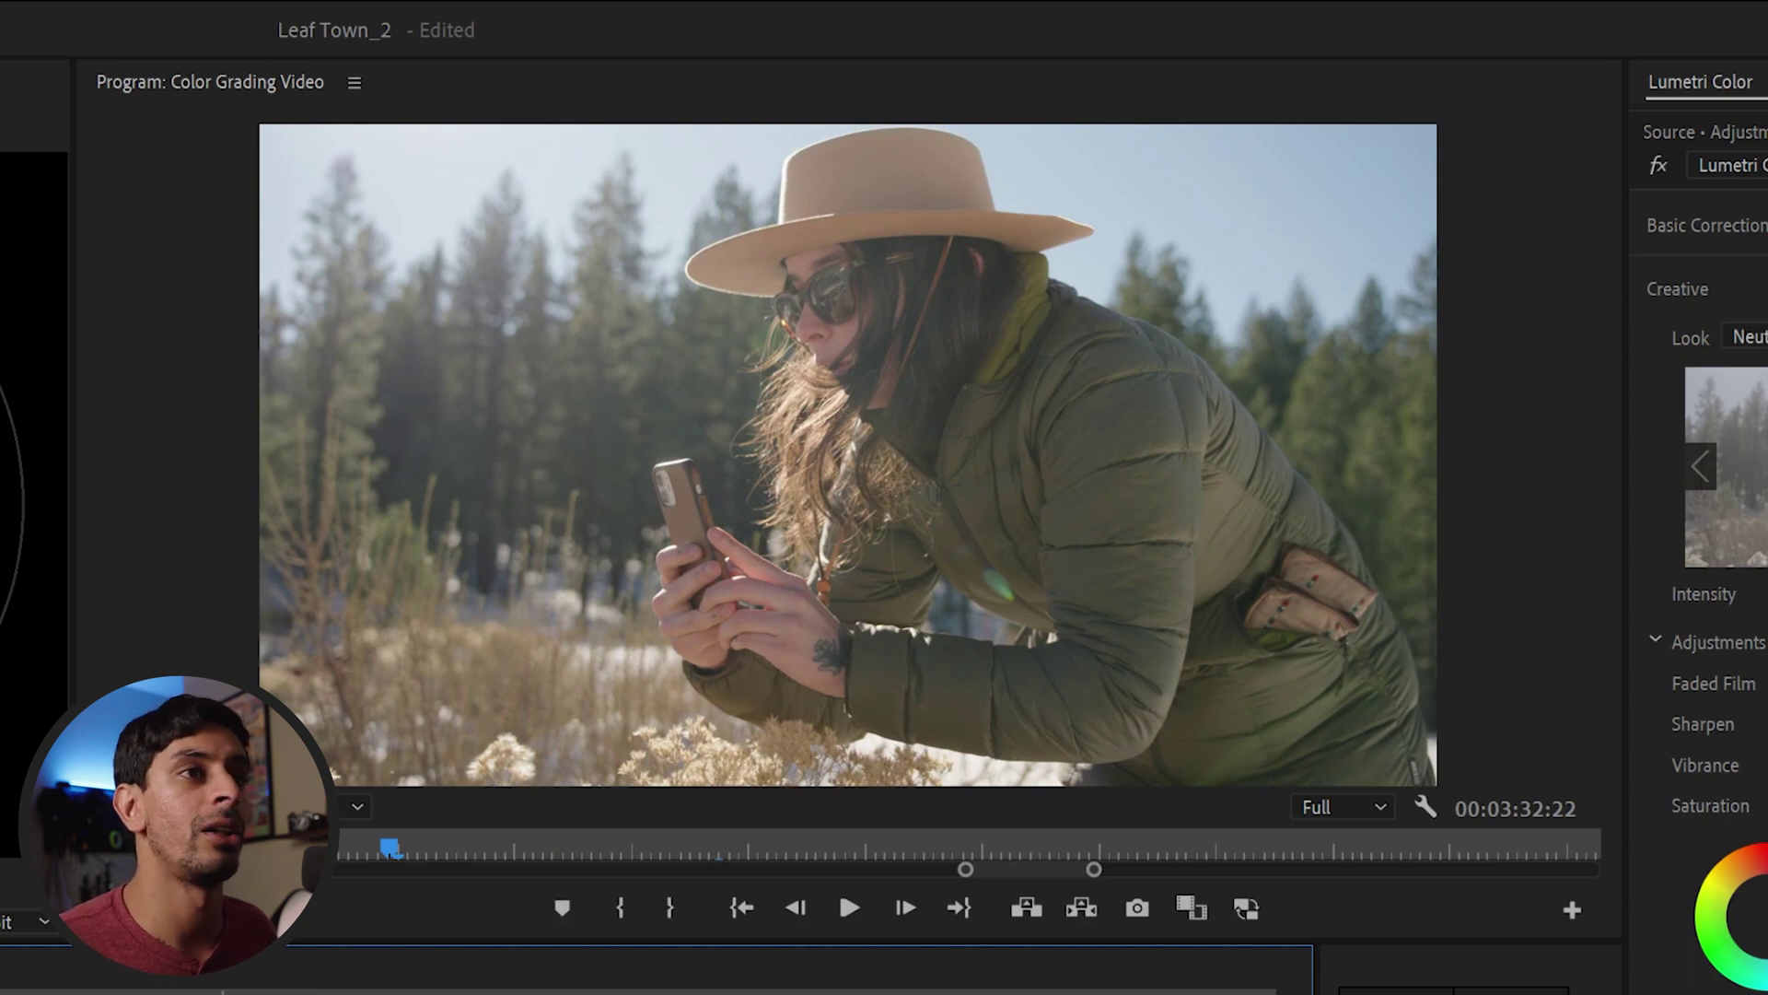
key(l)
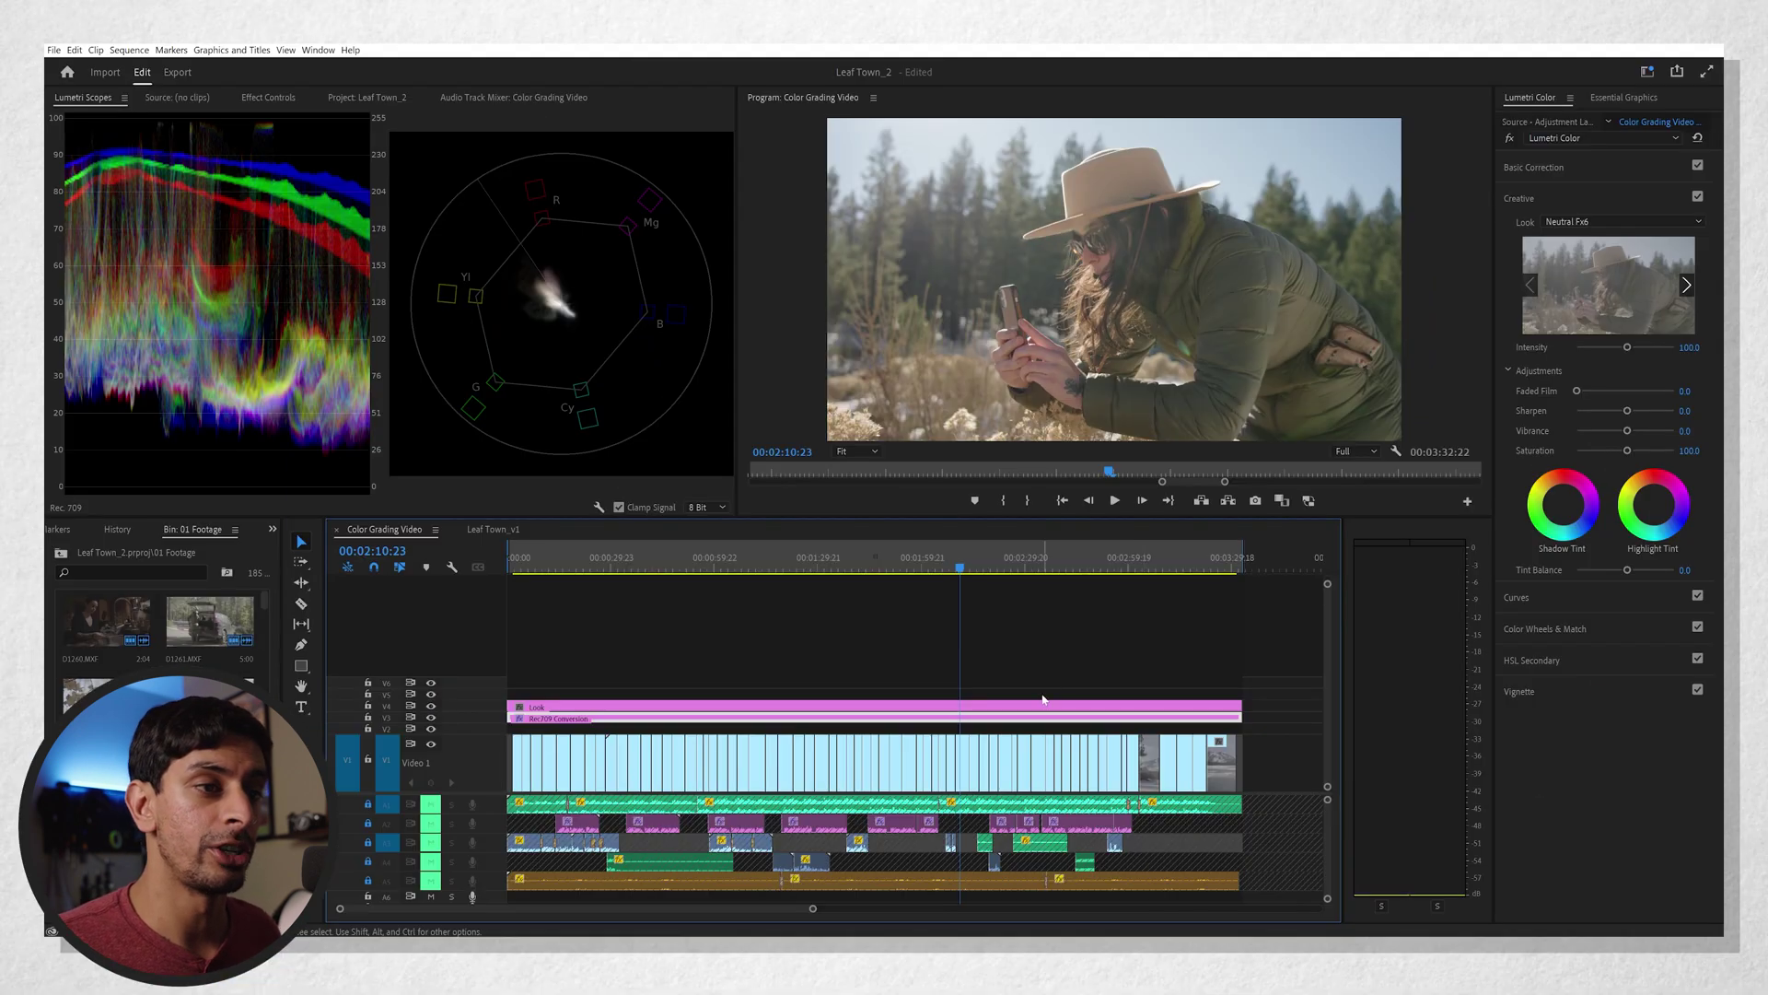
Set the Look layer's creative look to Big Trouble In Little China (1986) - Standard
click(1156, 706)
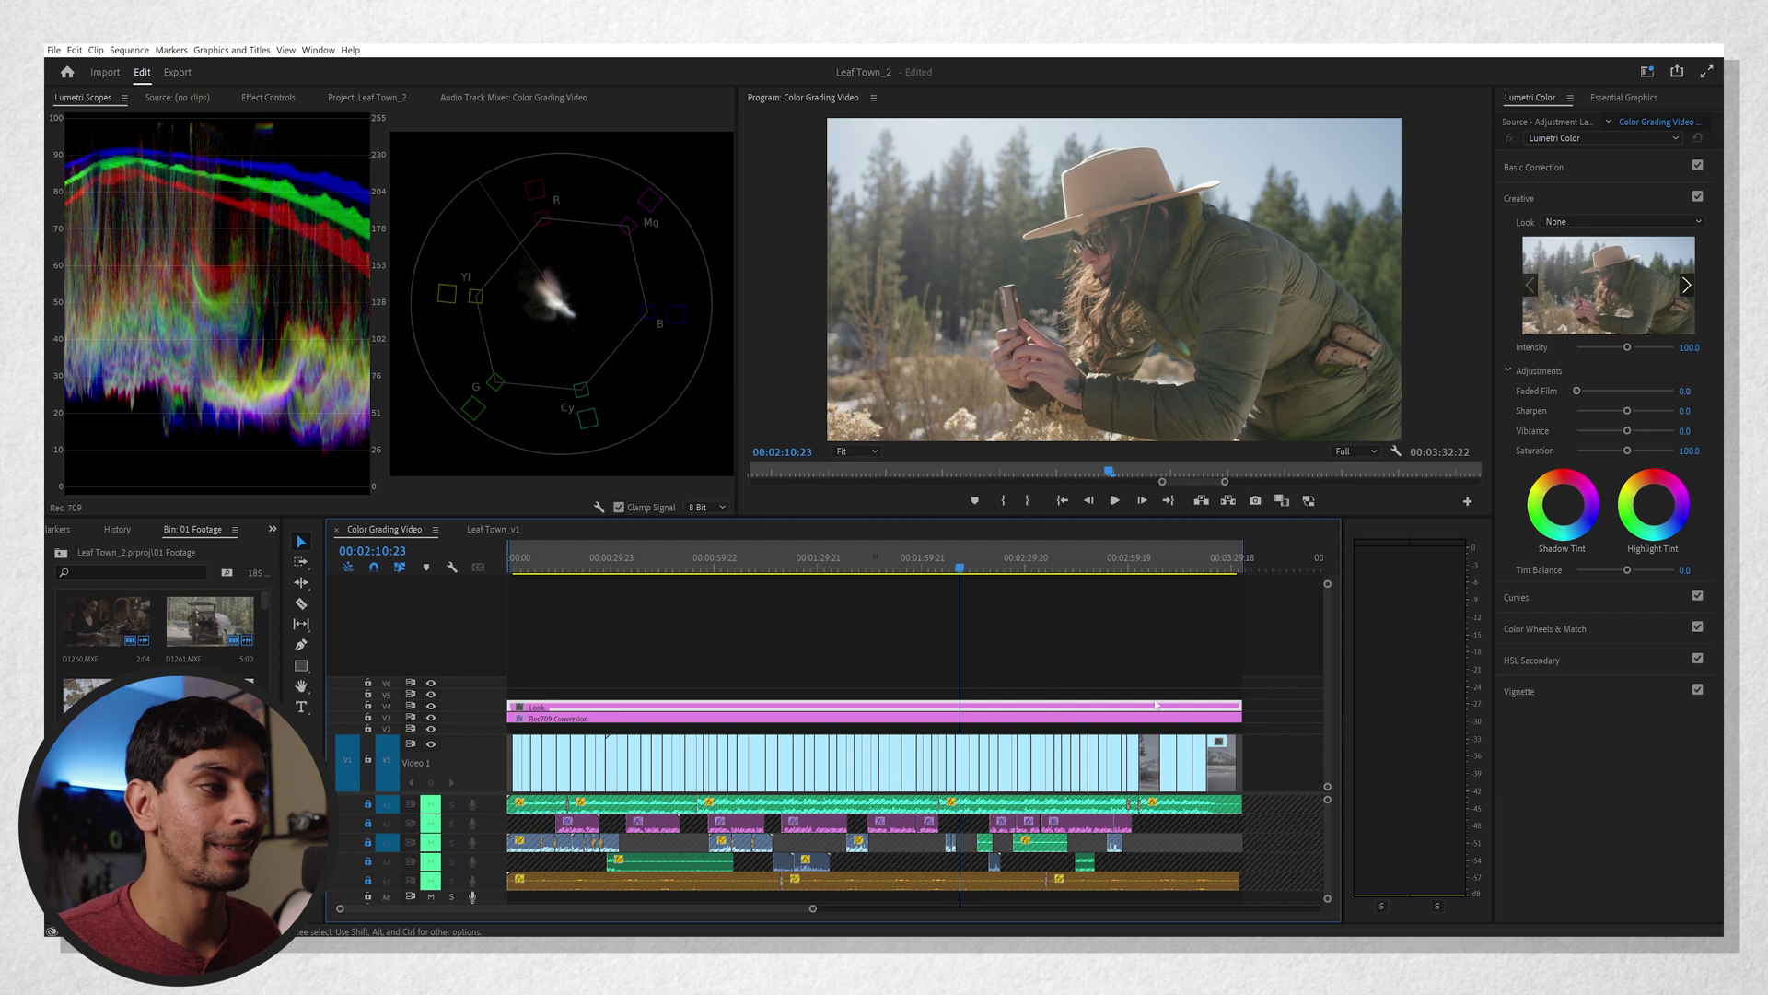
click(1563, 225)
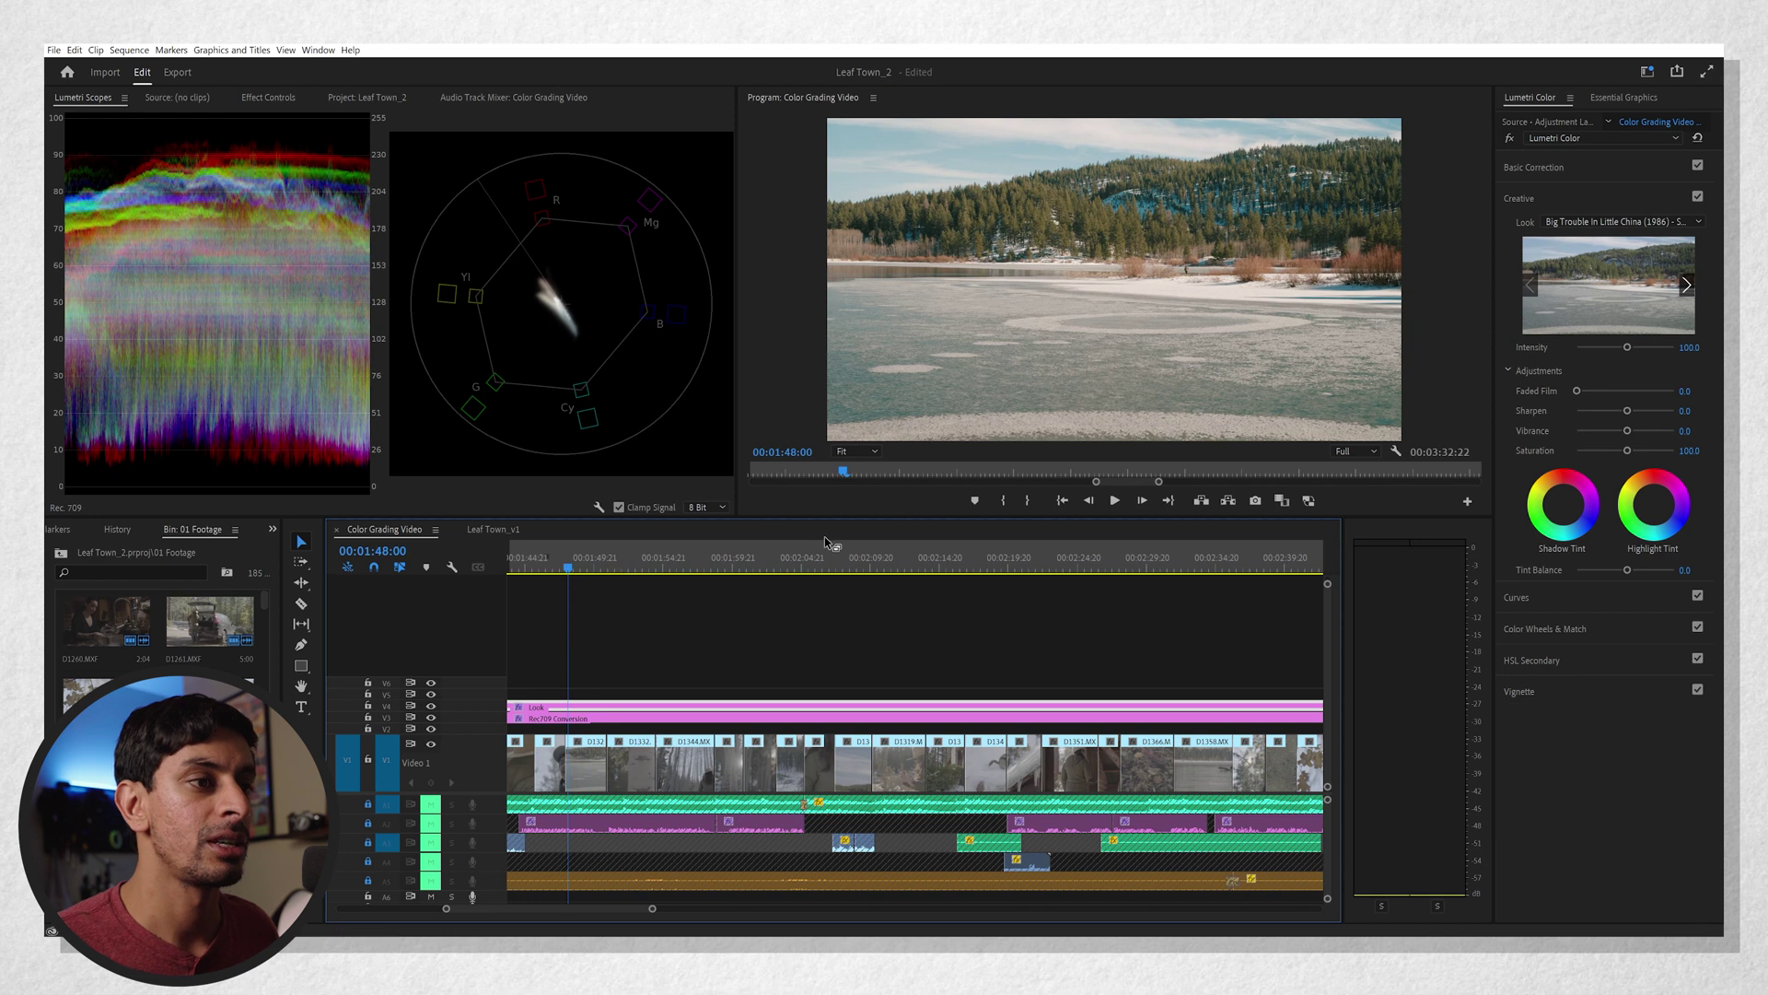
Load the Ferris Buellers Day Off (1986) standard .cube LUT from disk as the look
click(1566, 221)
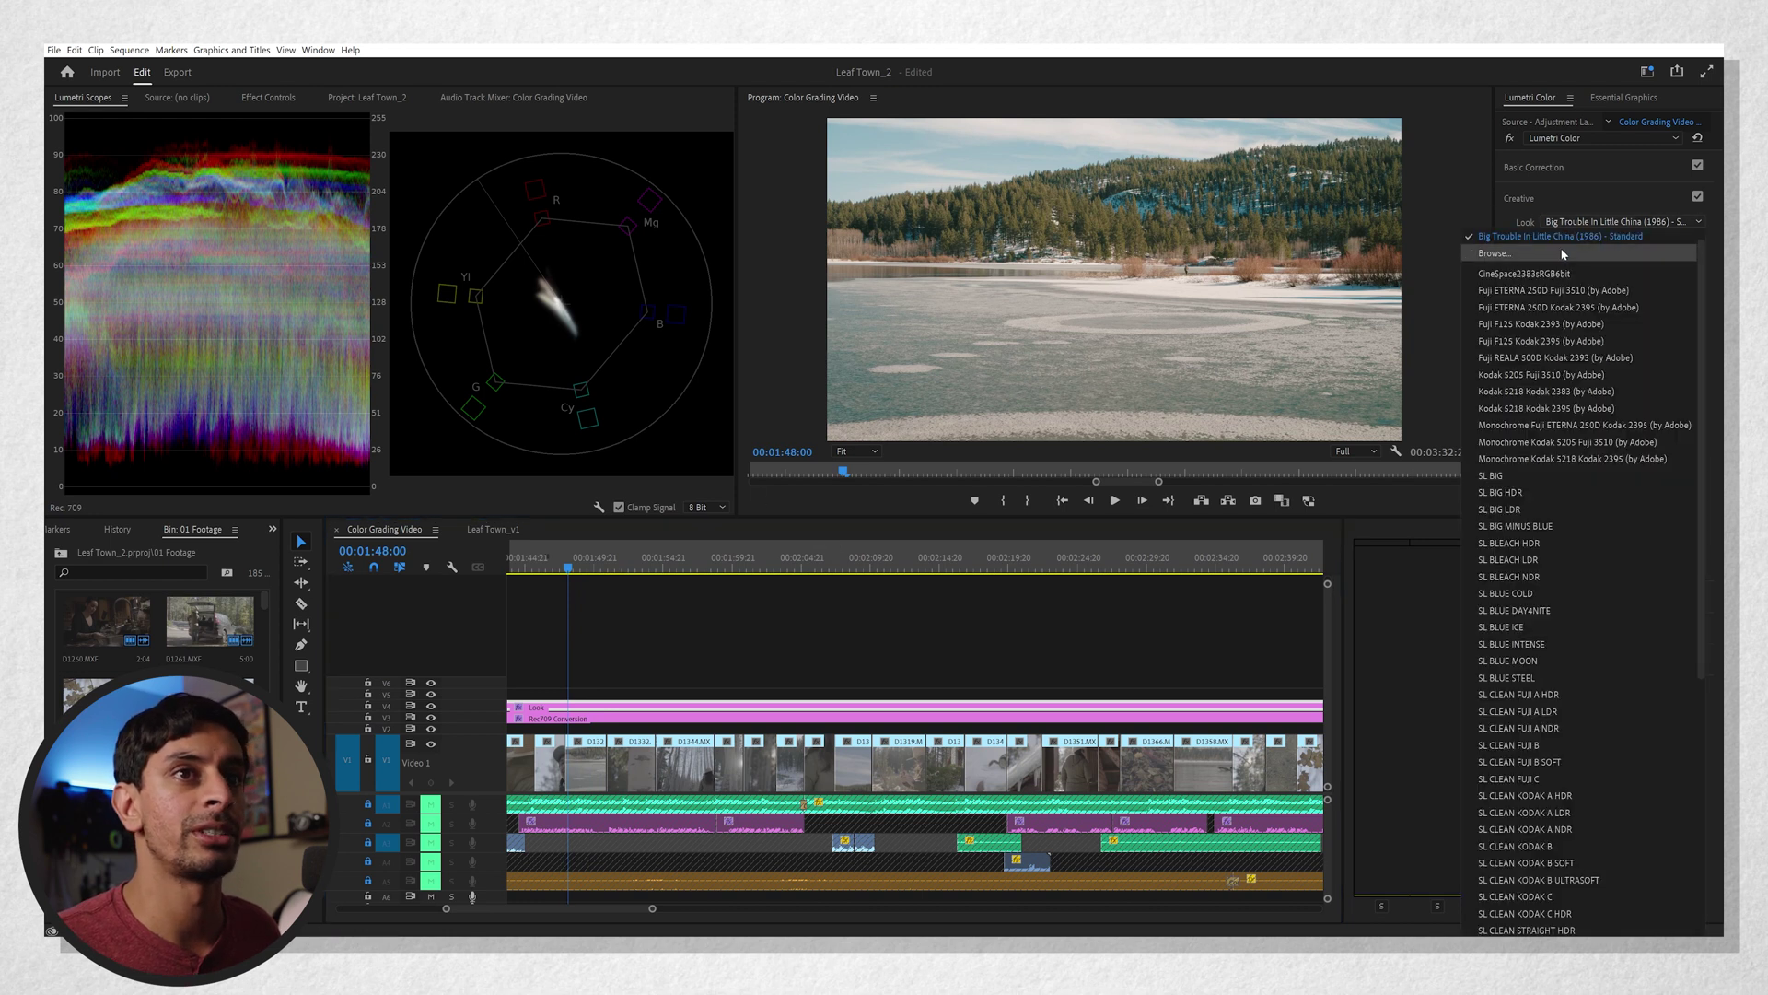
click(1565, 235)
scroll(391, 304, down, 1)
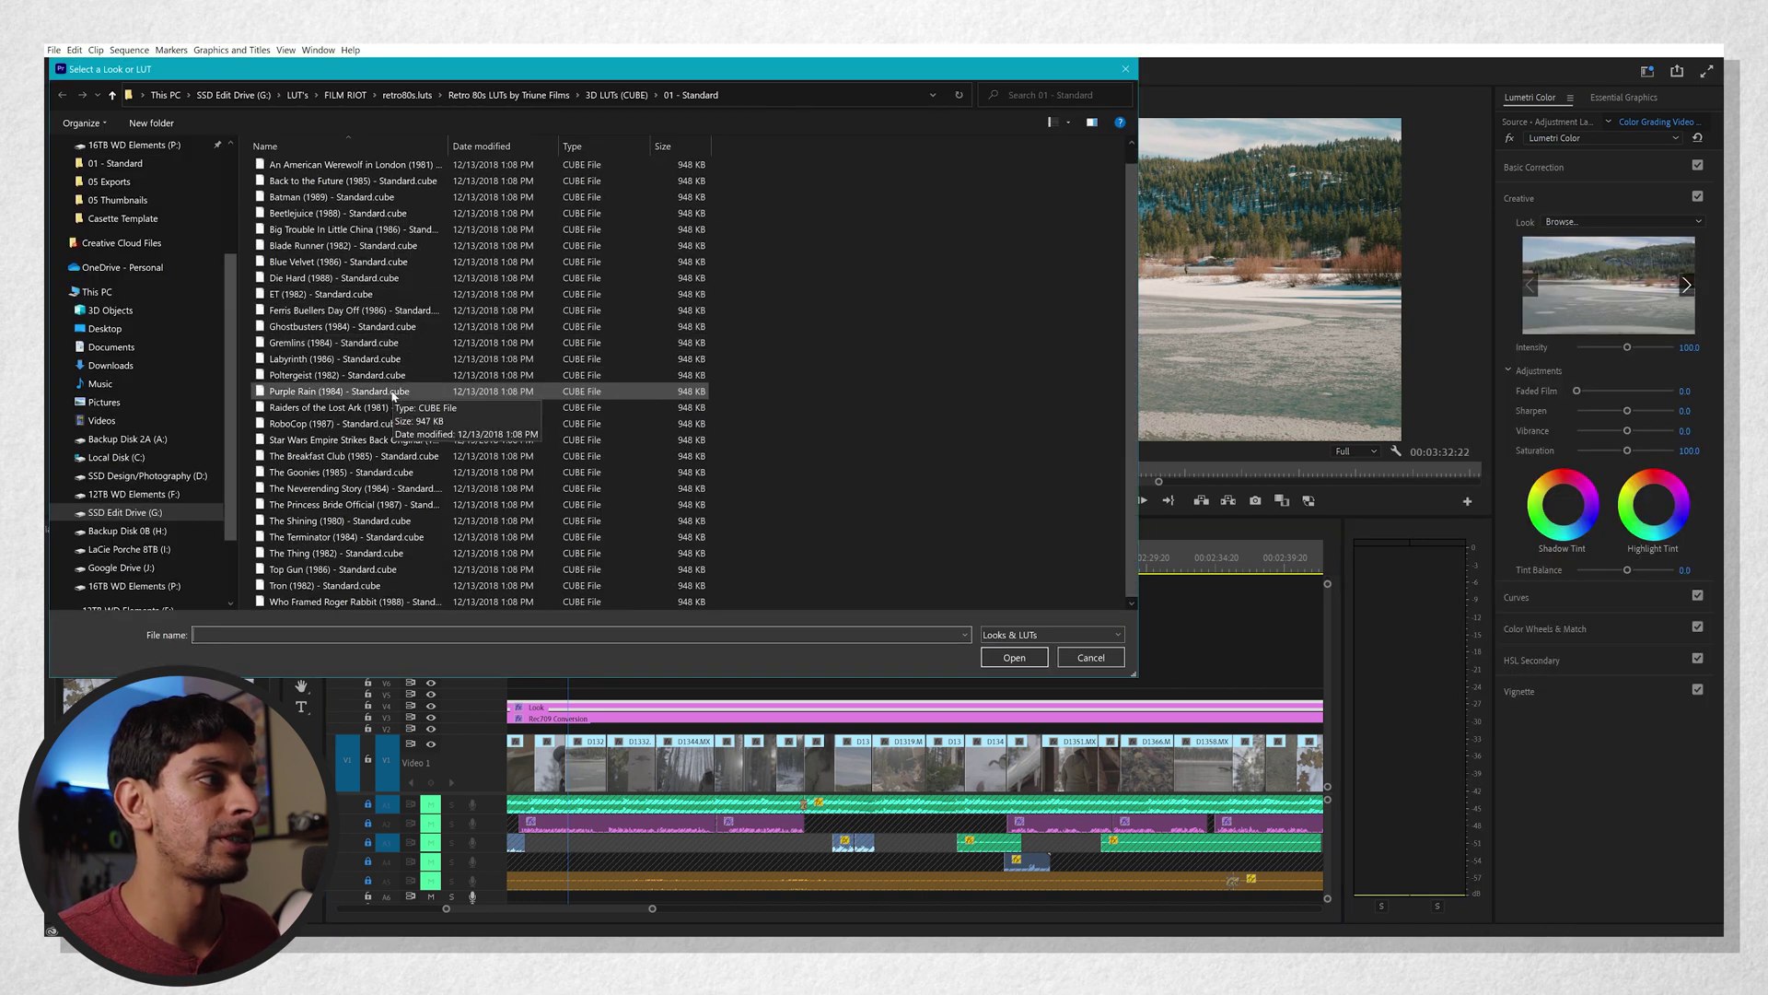
double_click(391, 310)
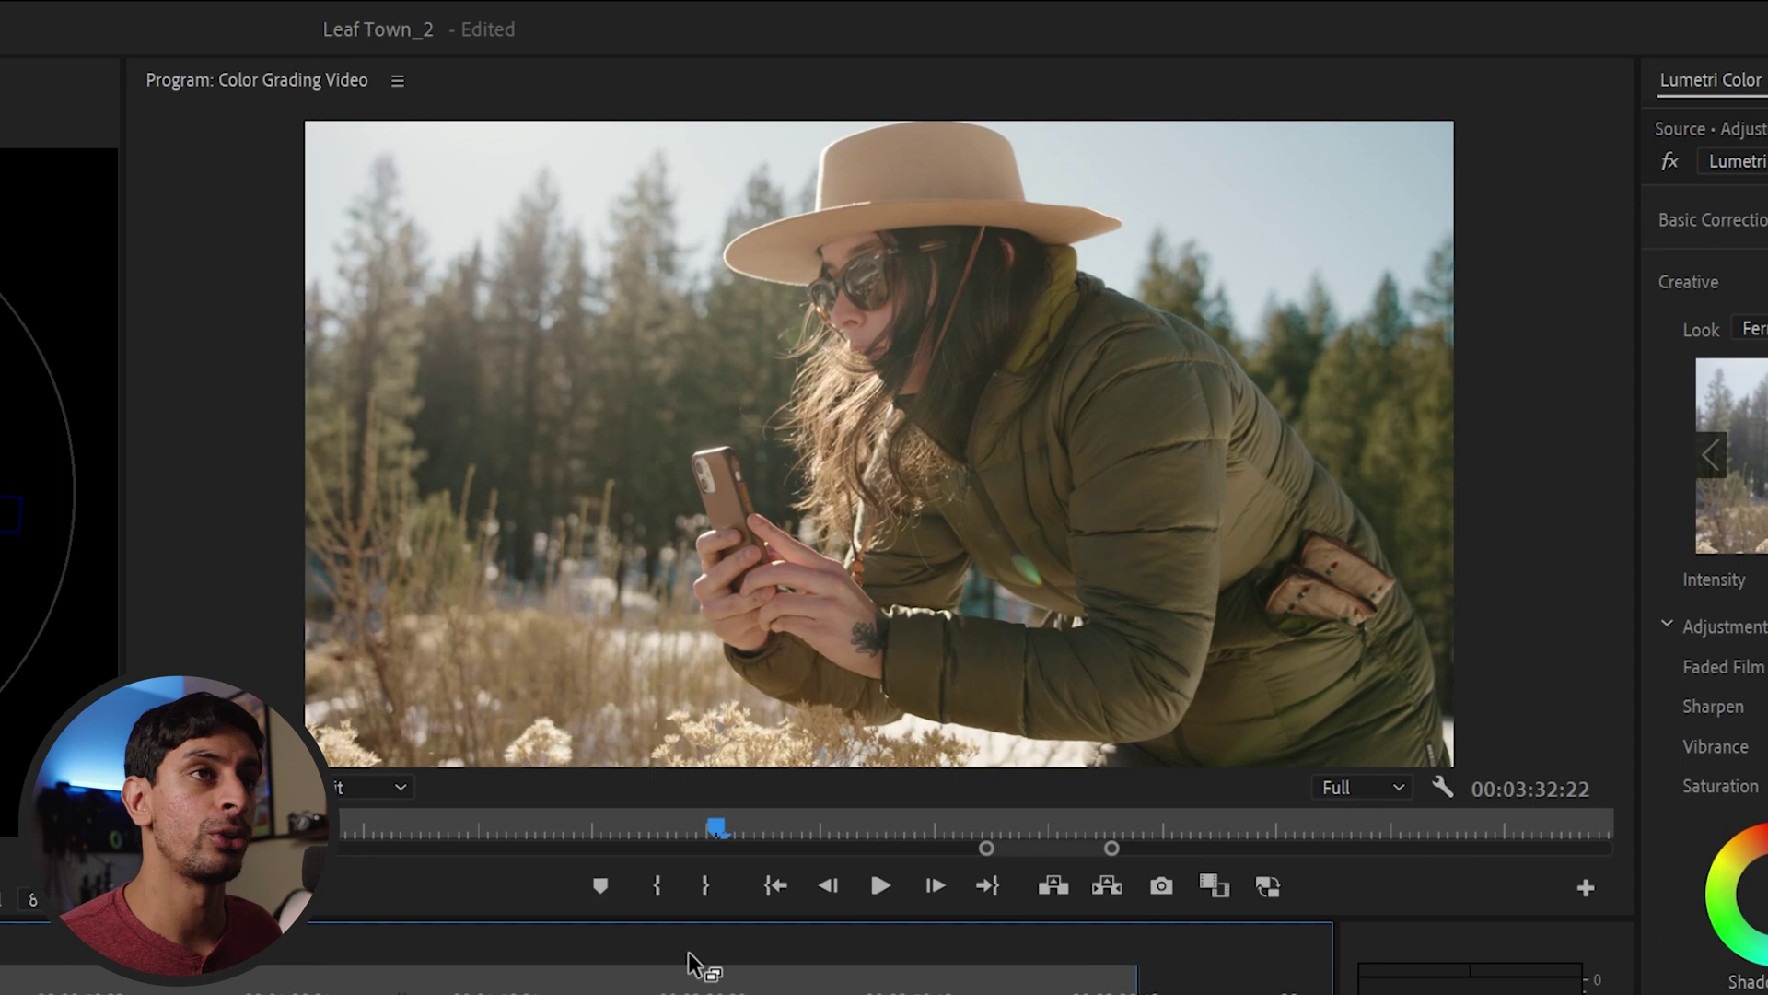
scroll(663, 981, up, 2)
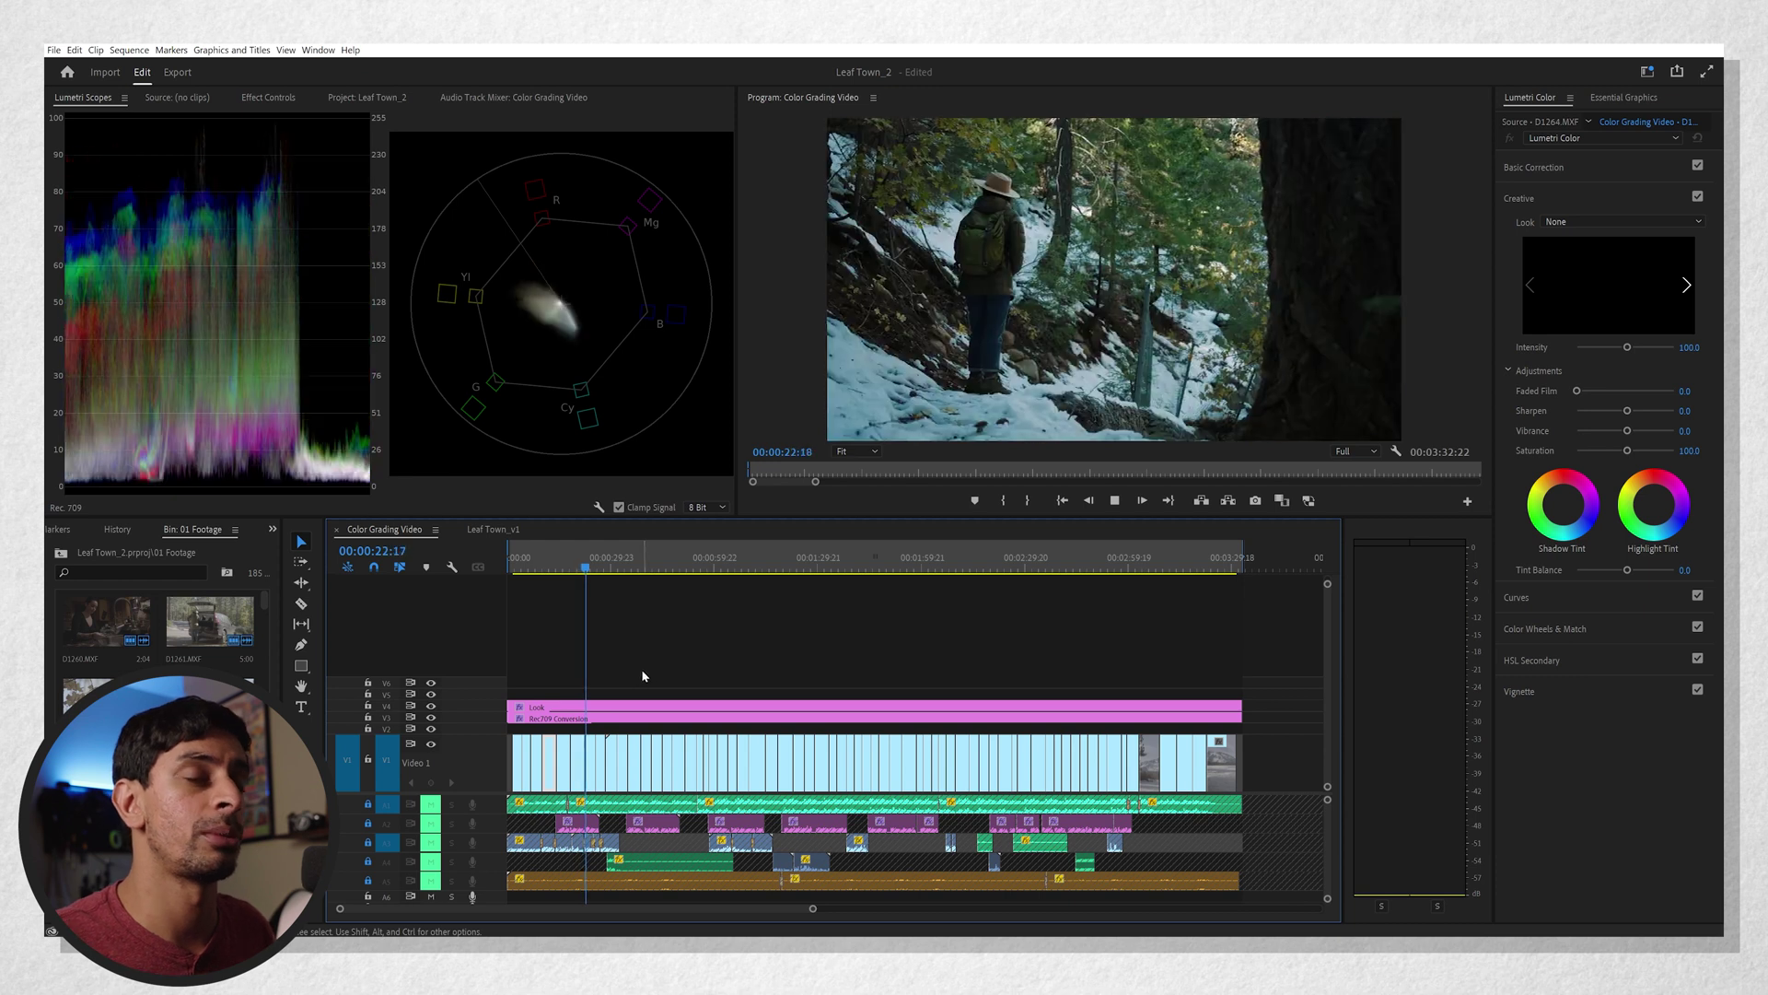
key(space)
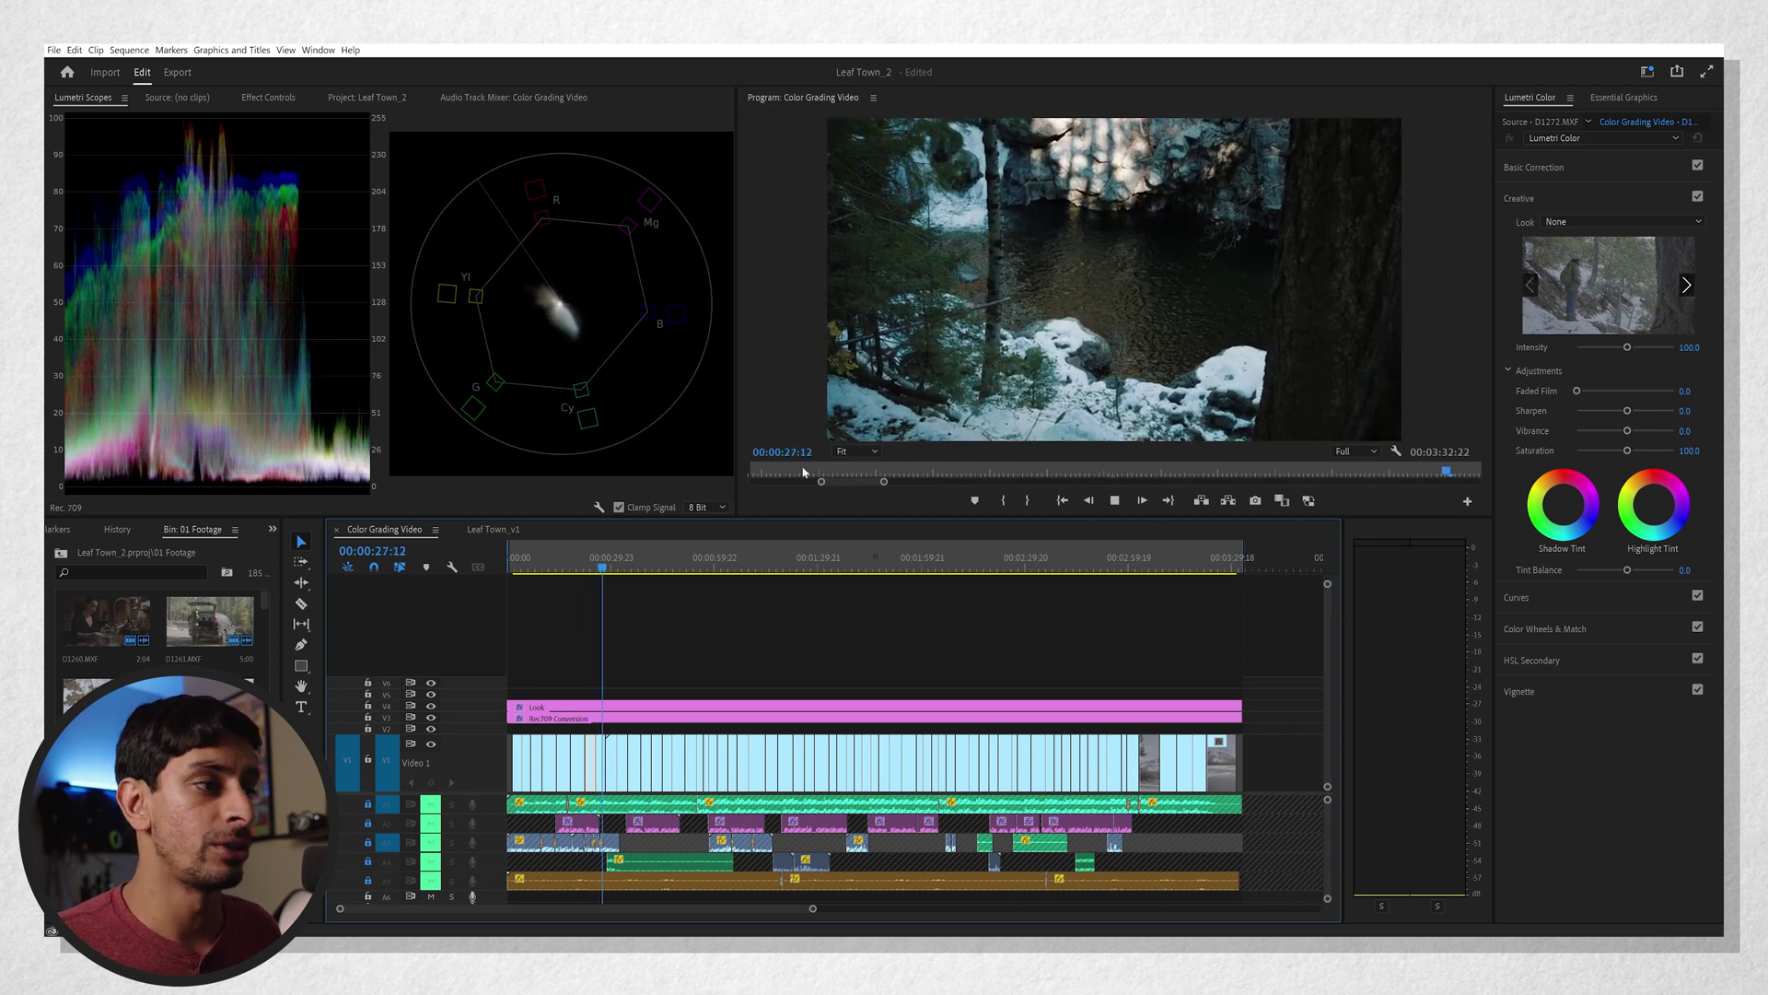
key(space)
Zoom the timeline in on the opening clips and scrub to the hiker shot at 00:00:24:10
key(equal)
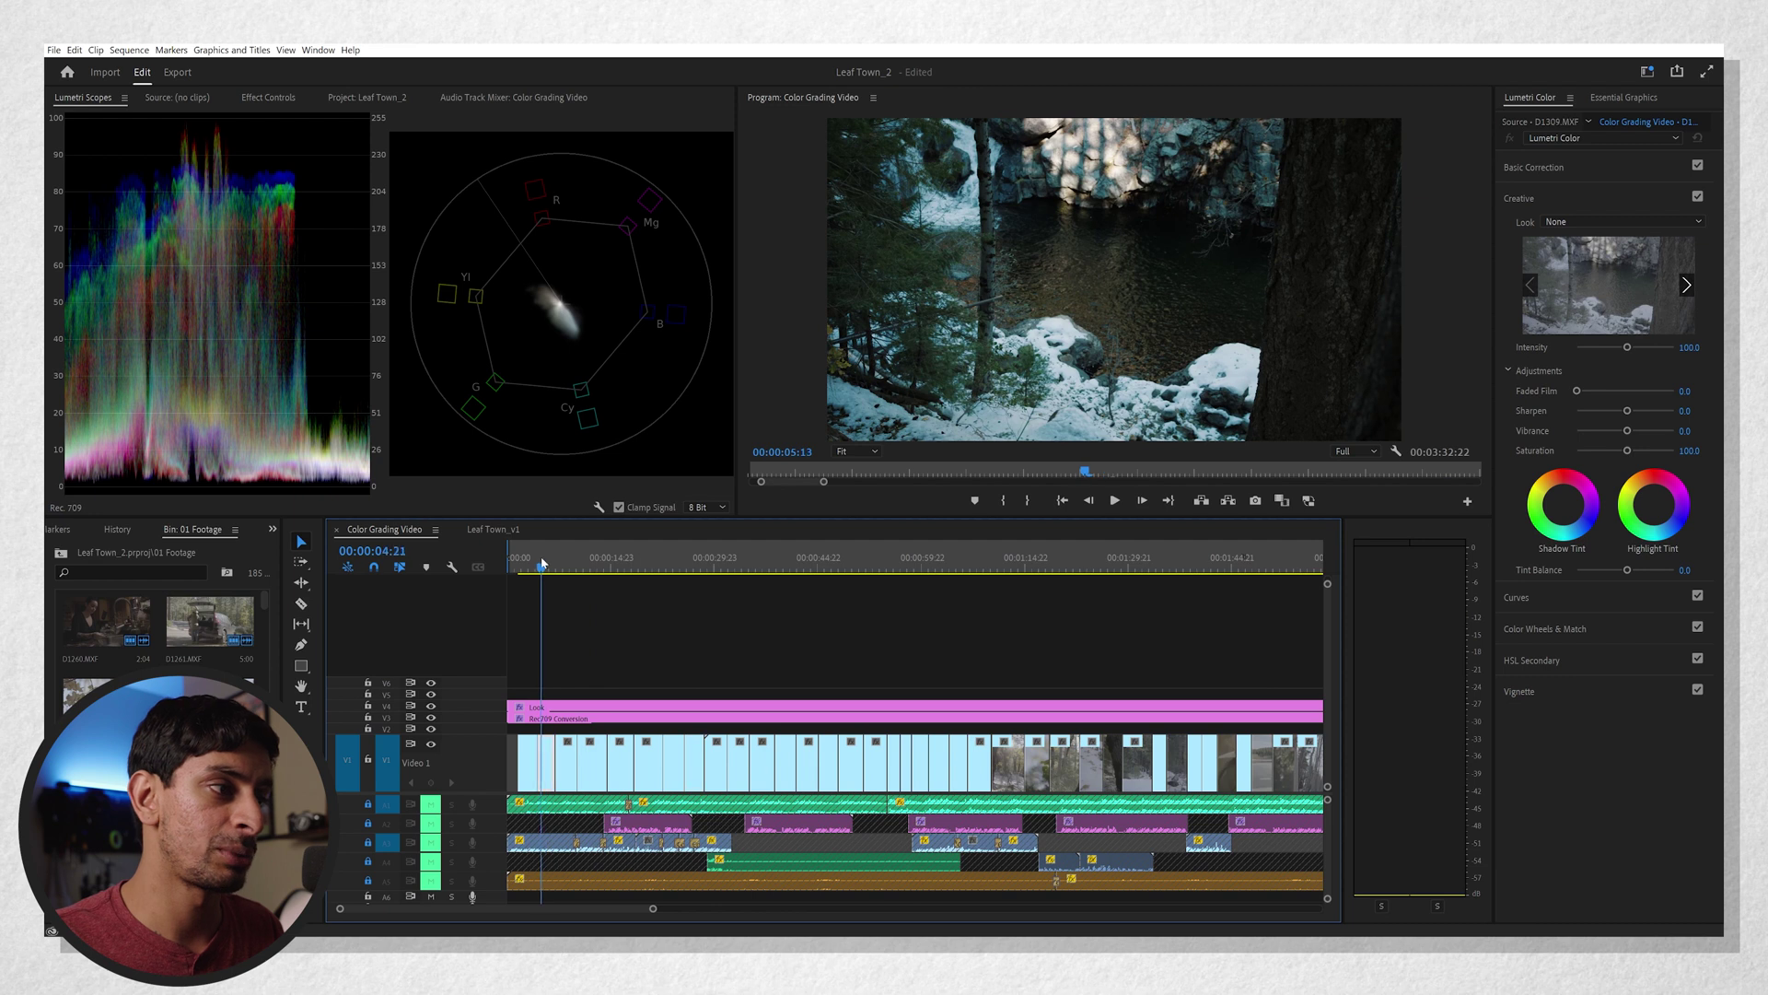
click(535, 564)
key(equal)
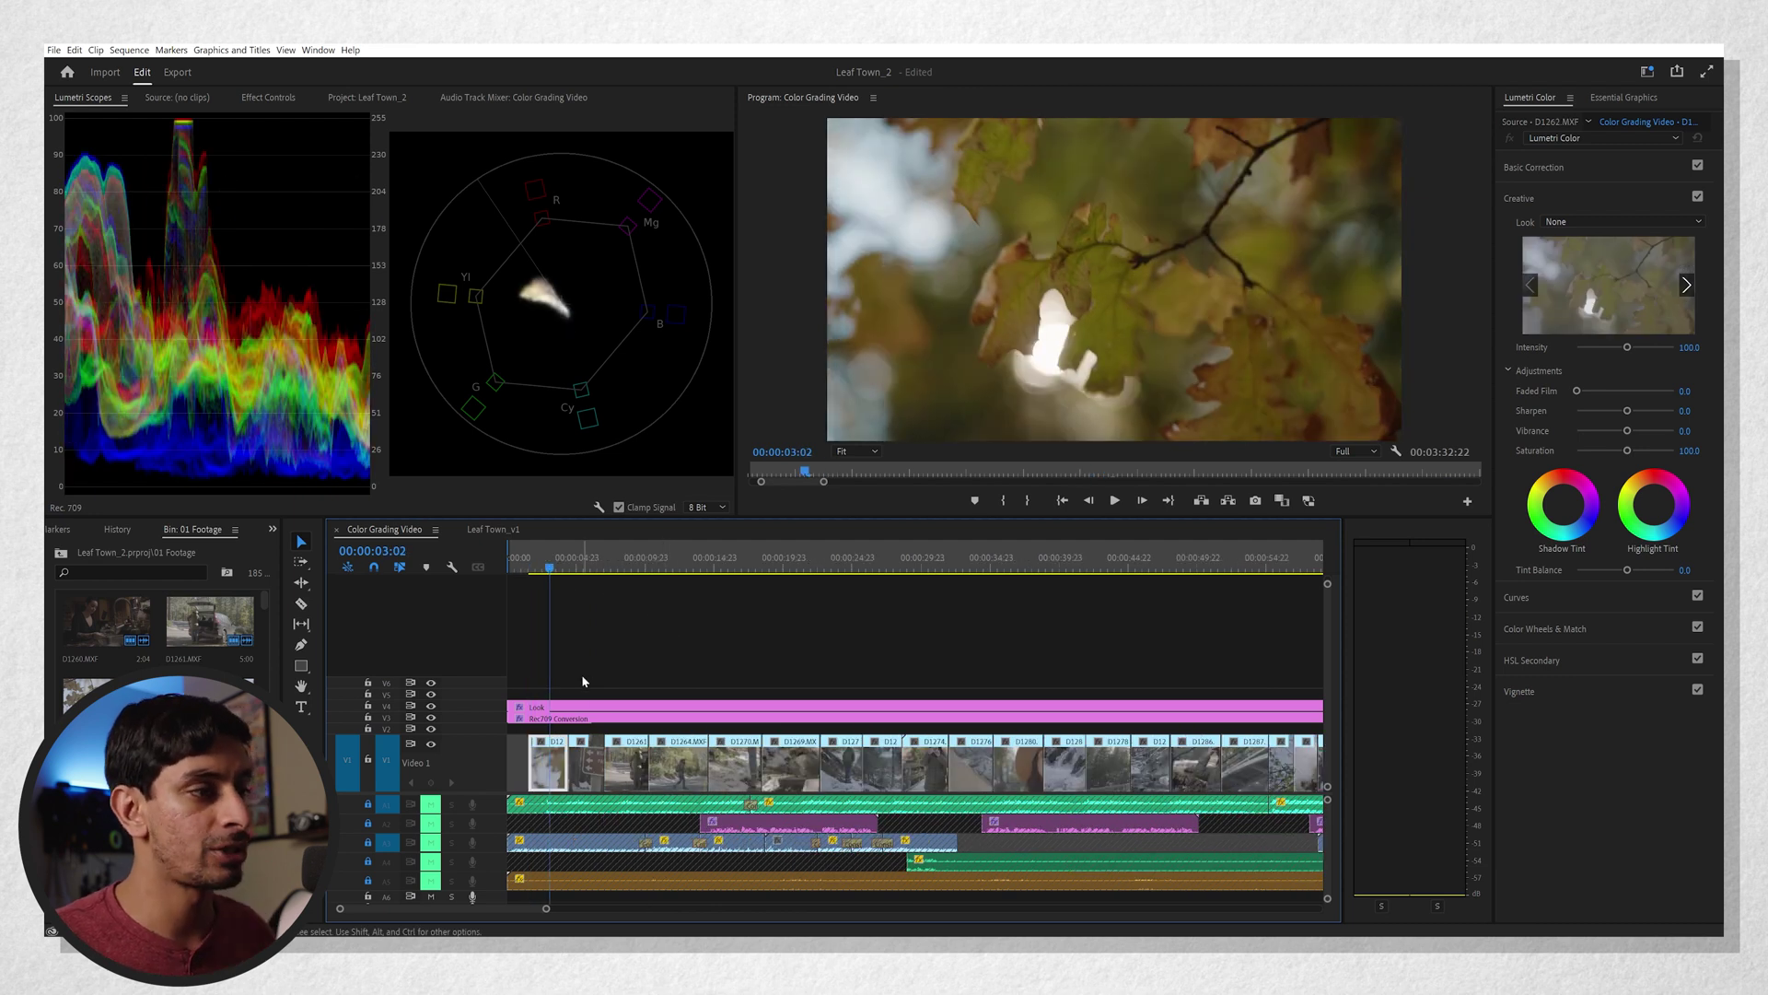
click(520, 771)
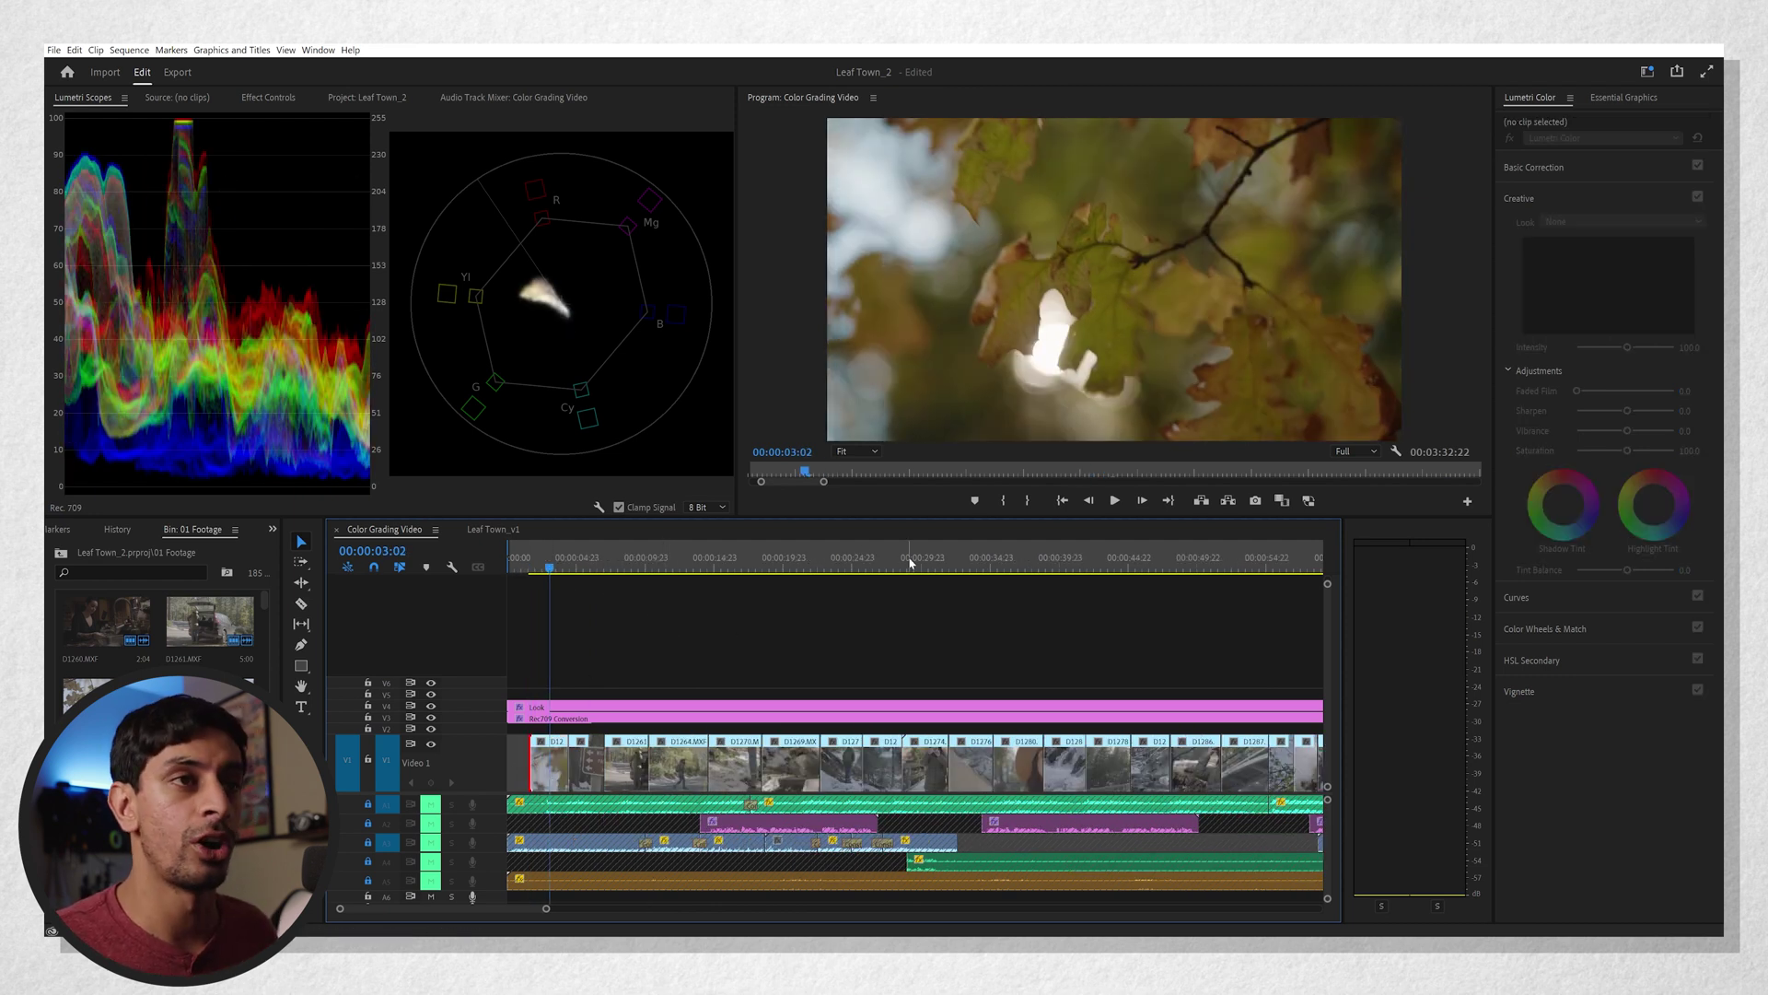
drag(586, 567, 847, 583)
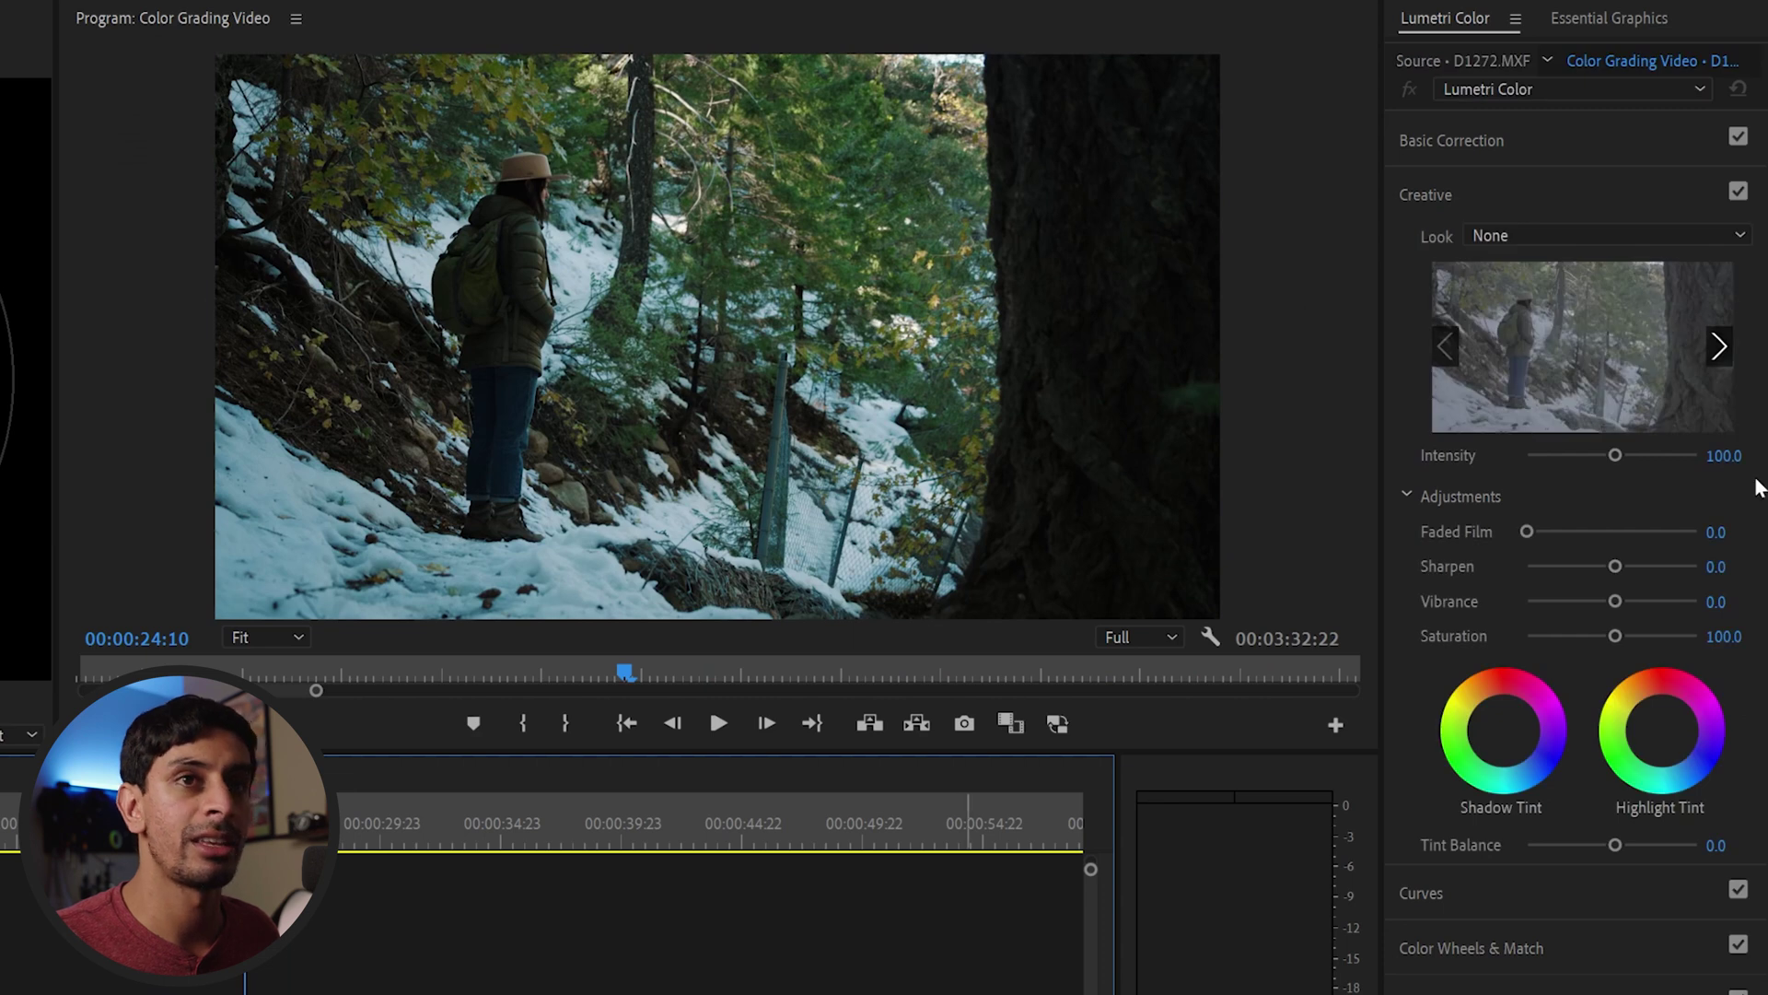
White-balance the hiker shot from the snow, adjust temperature and tint, and compare before/after
click(1586, 149)
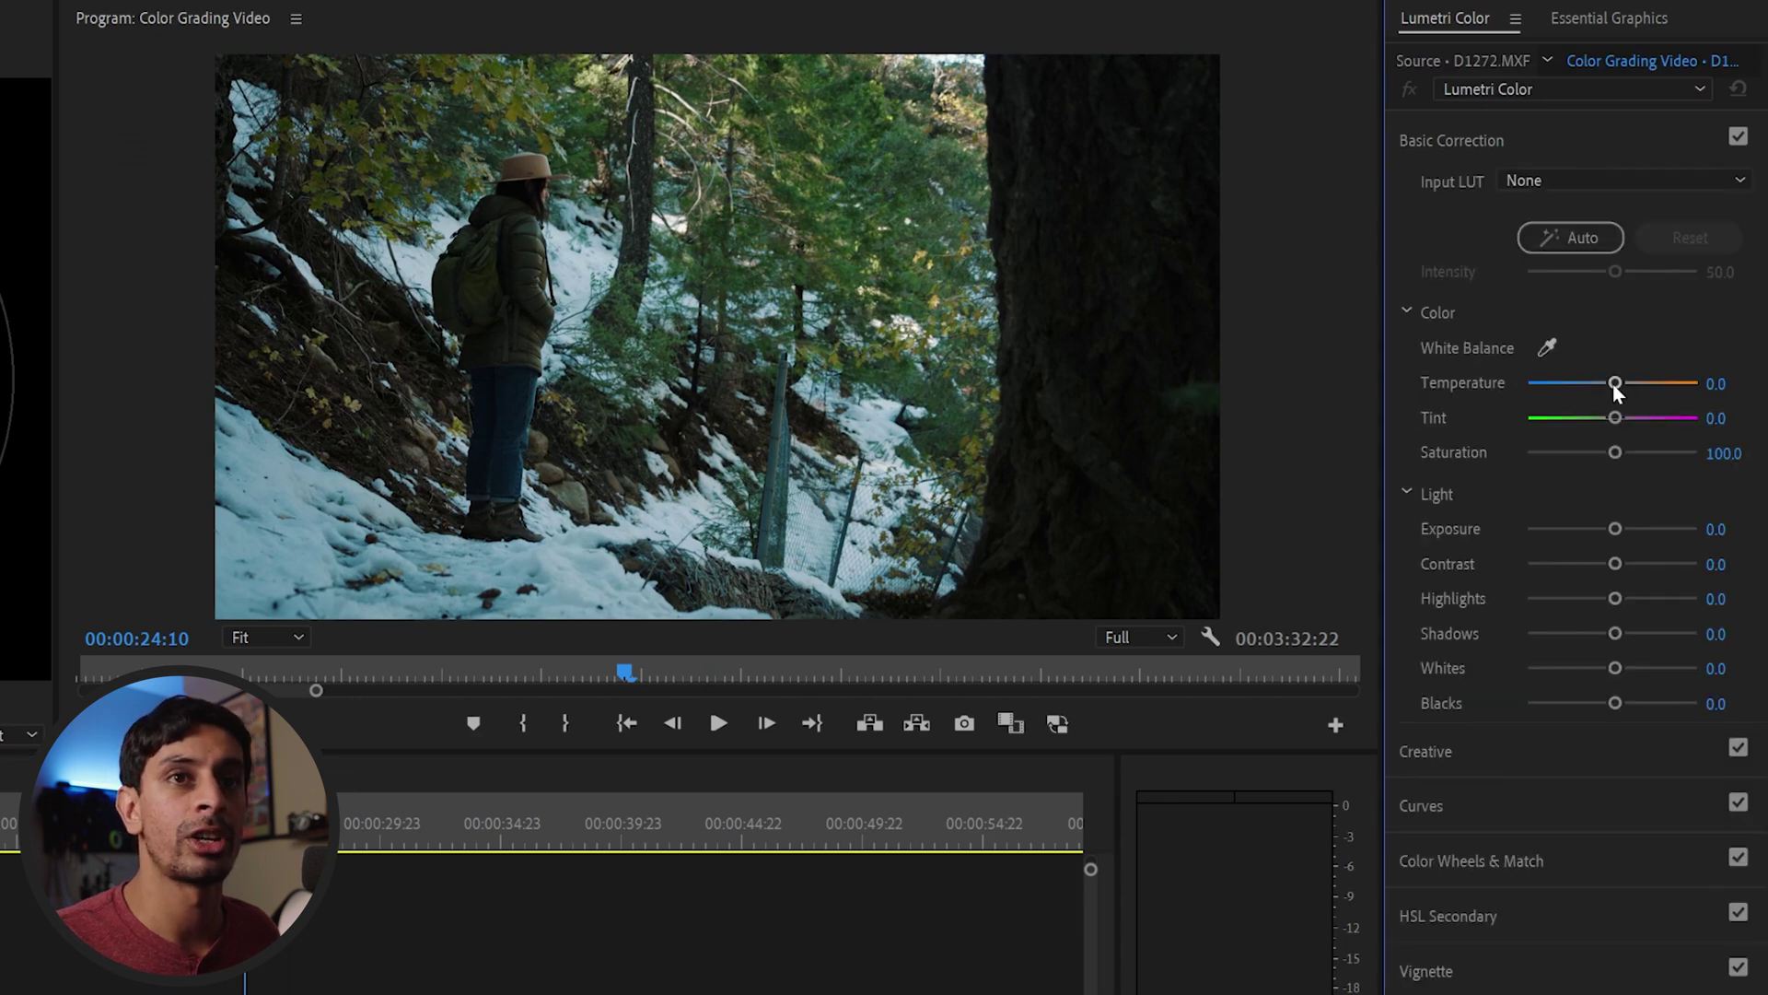
drag(1612, 383, 1611, 419)
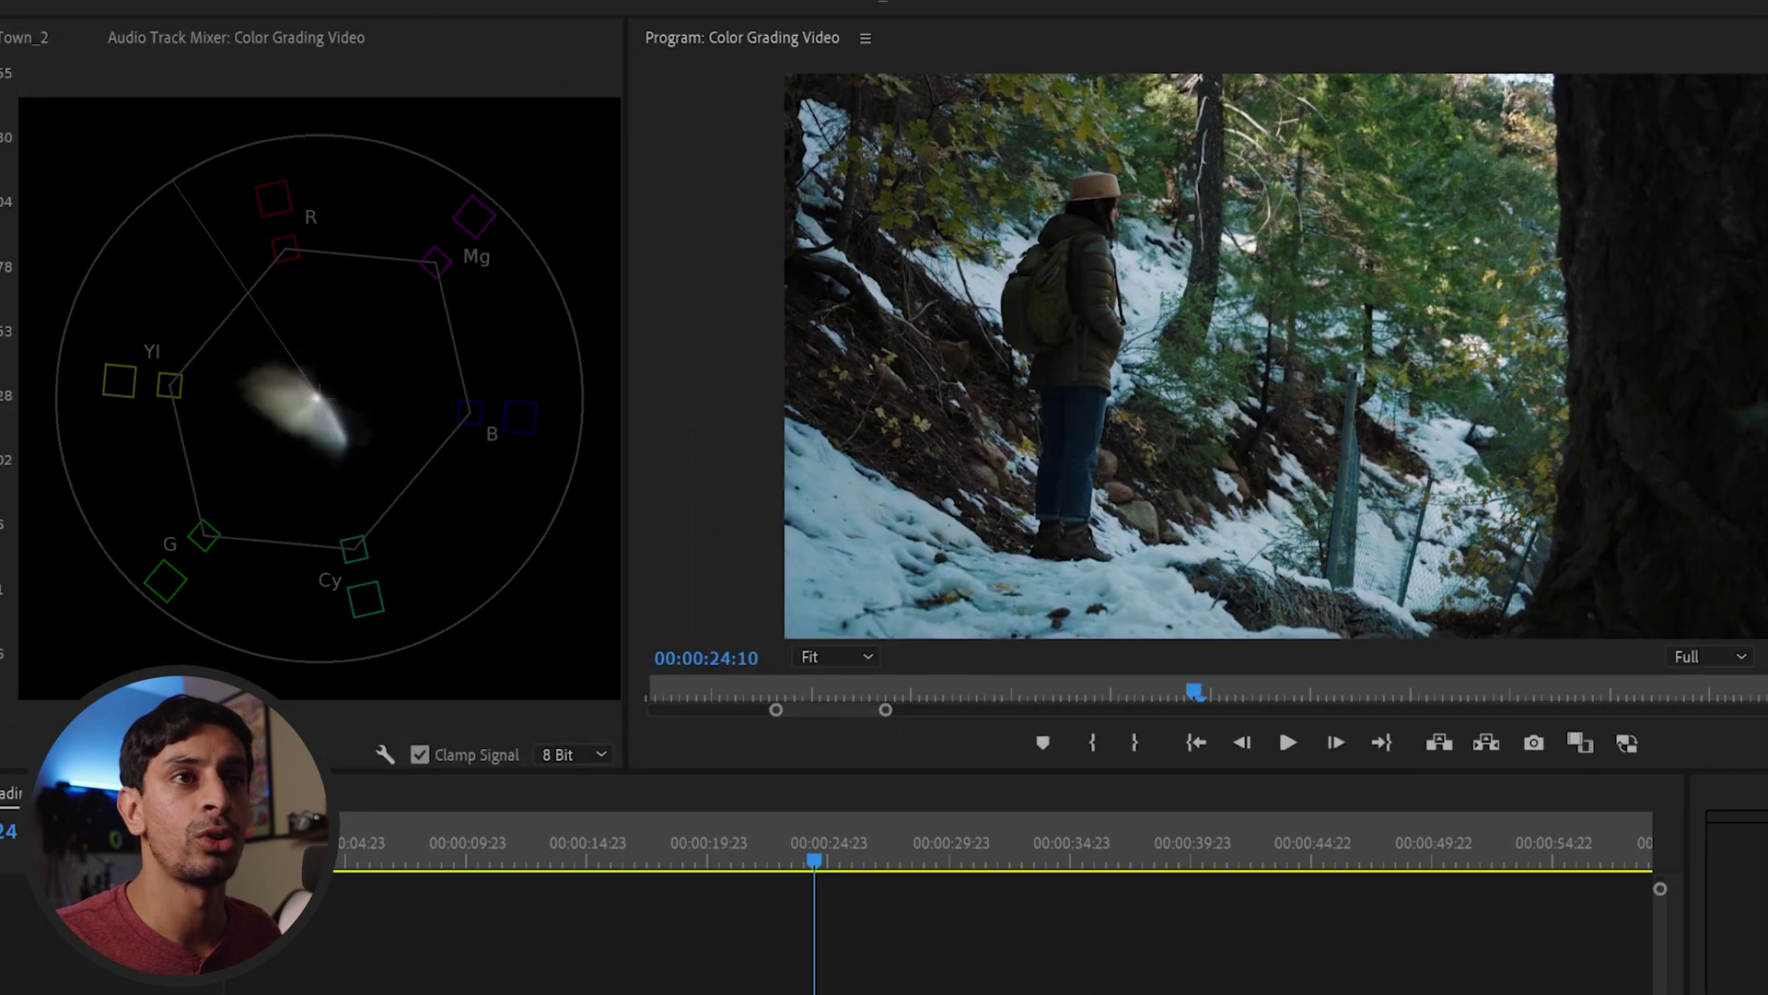
click(1148, 280)
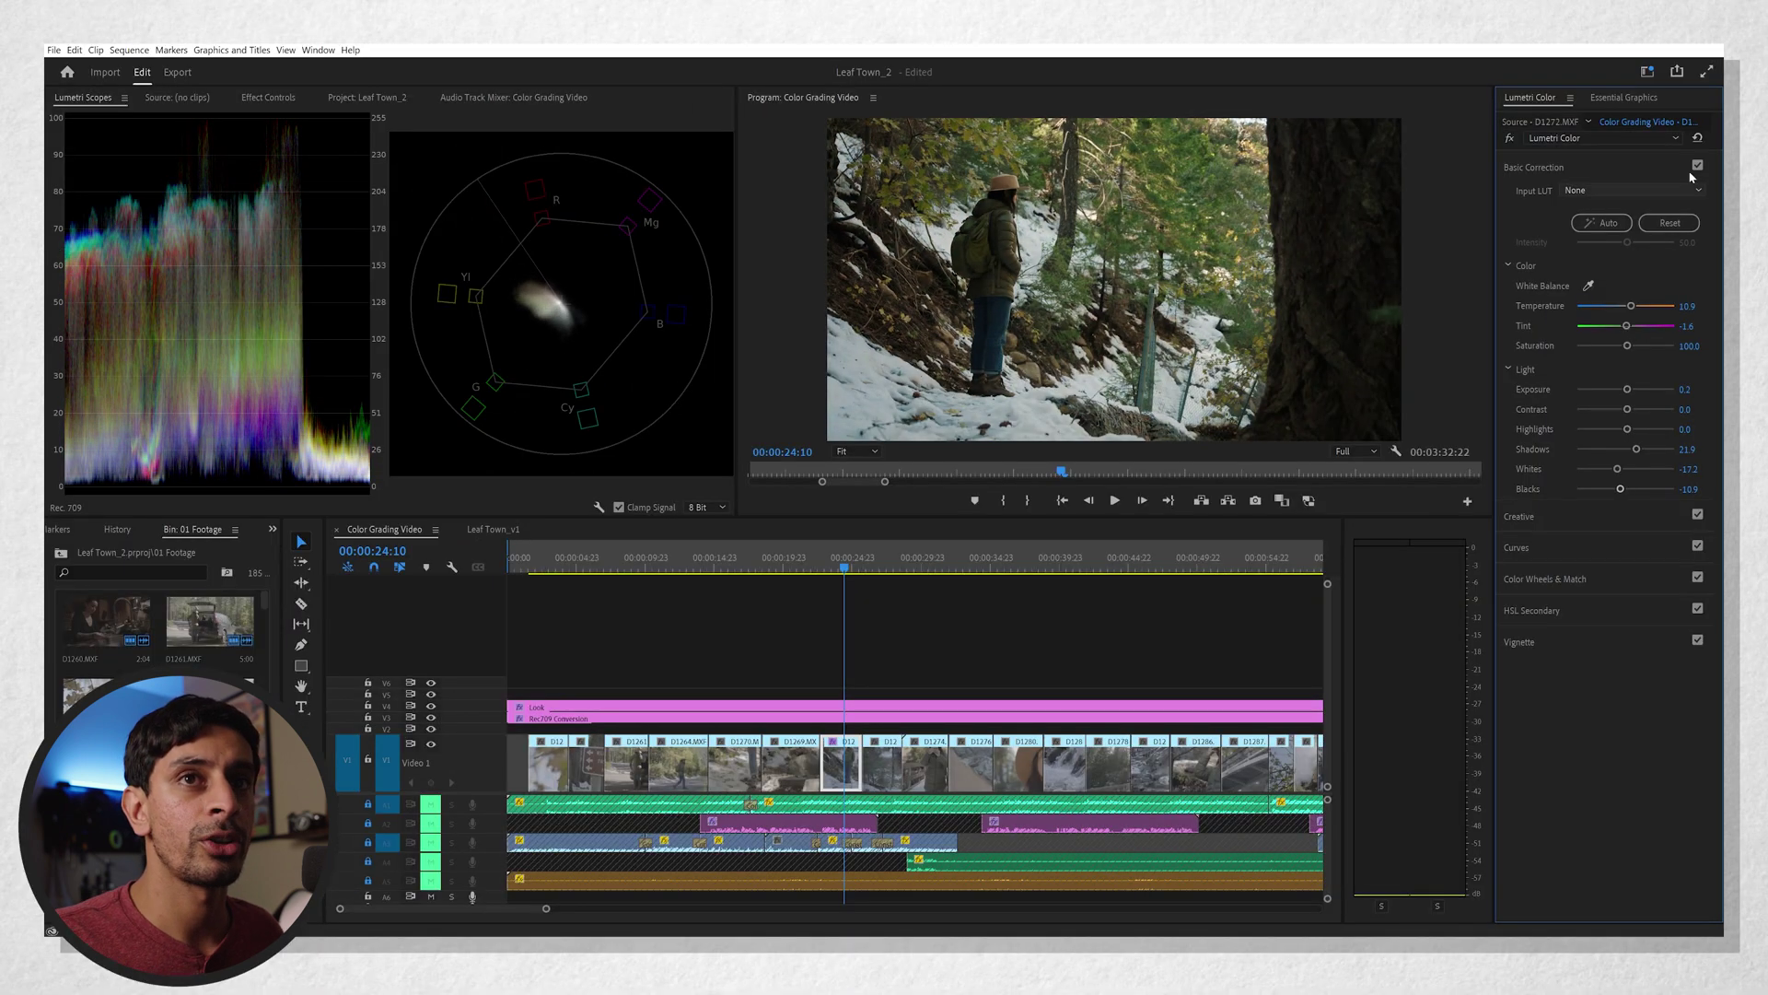
click(1697, 165)
click(1697, 164)
click(1697, 165)
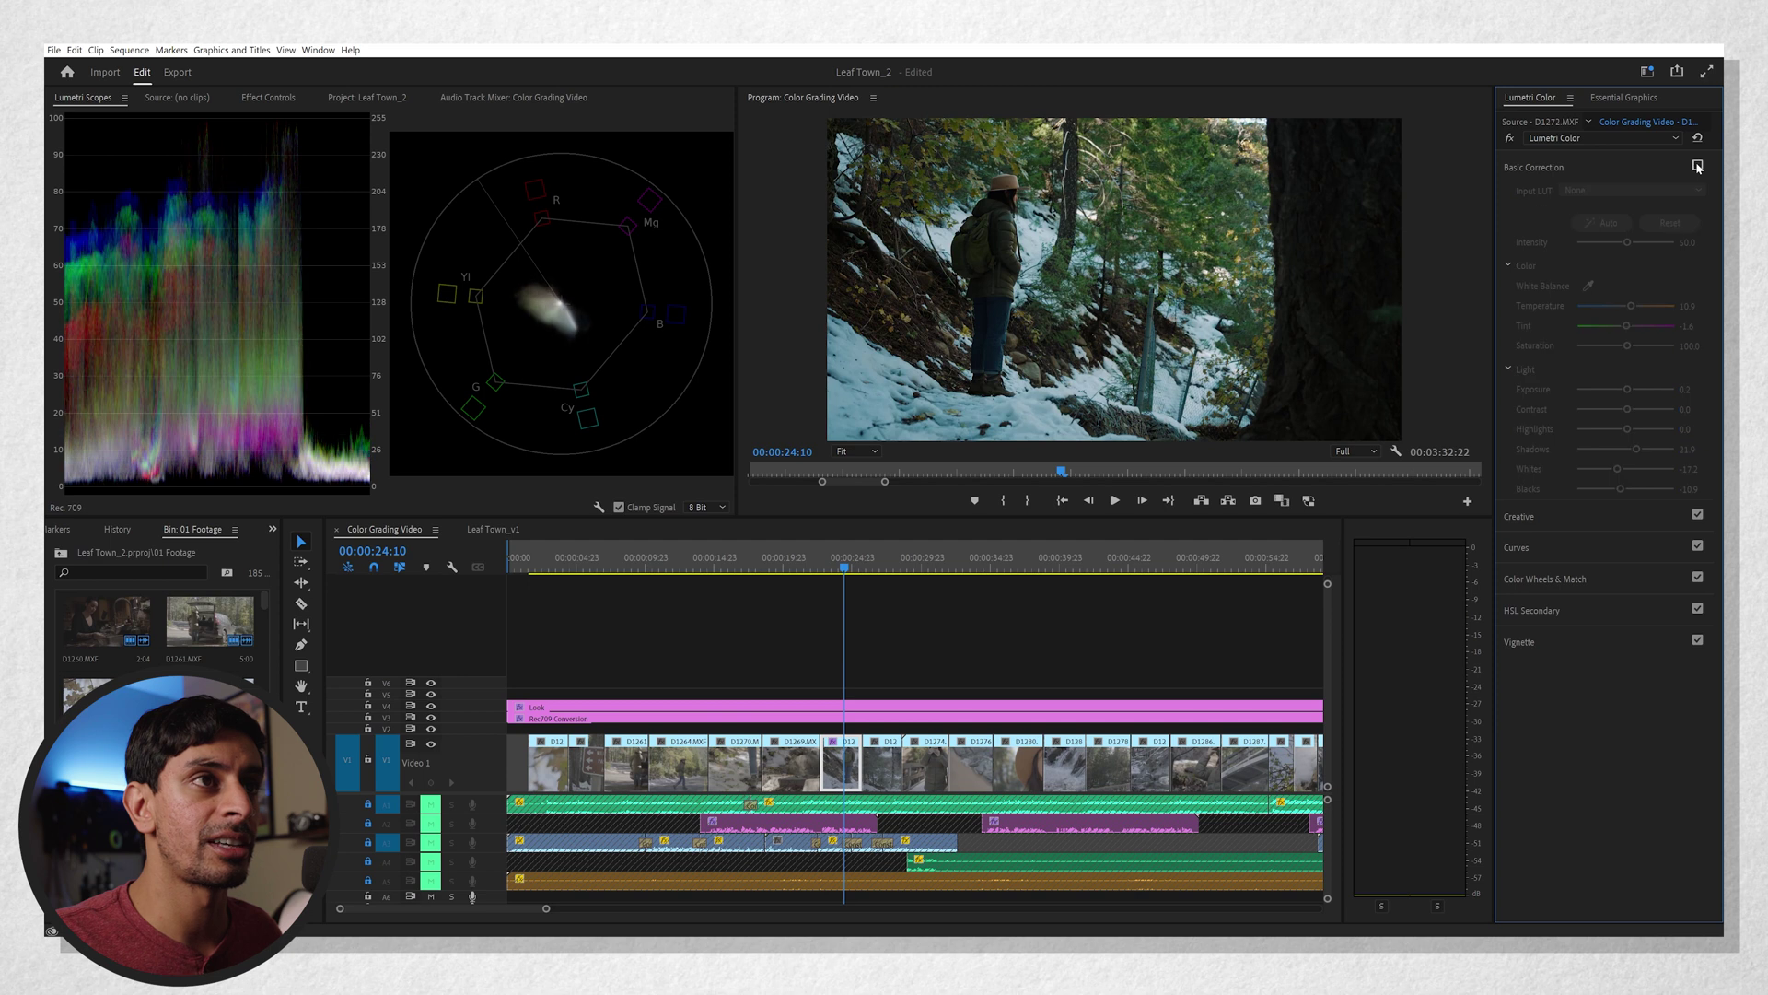
click(1698, 166)
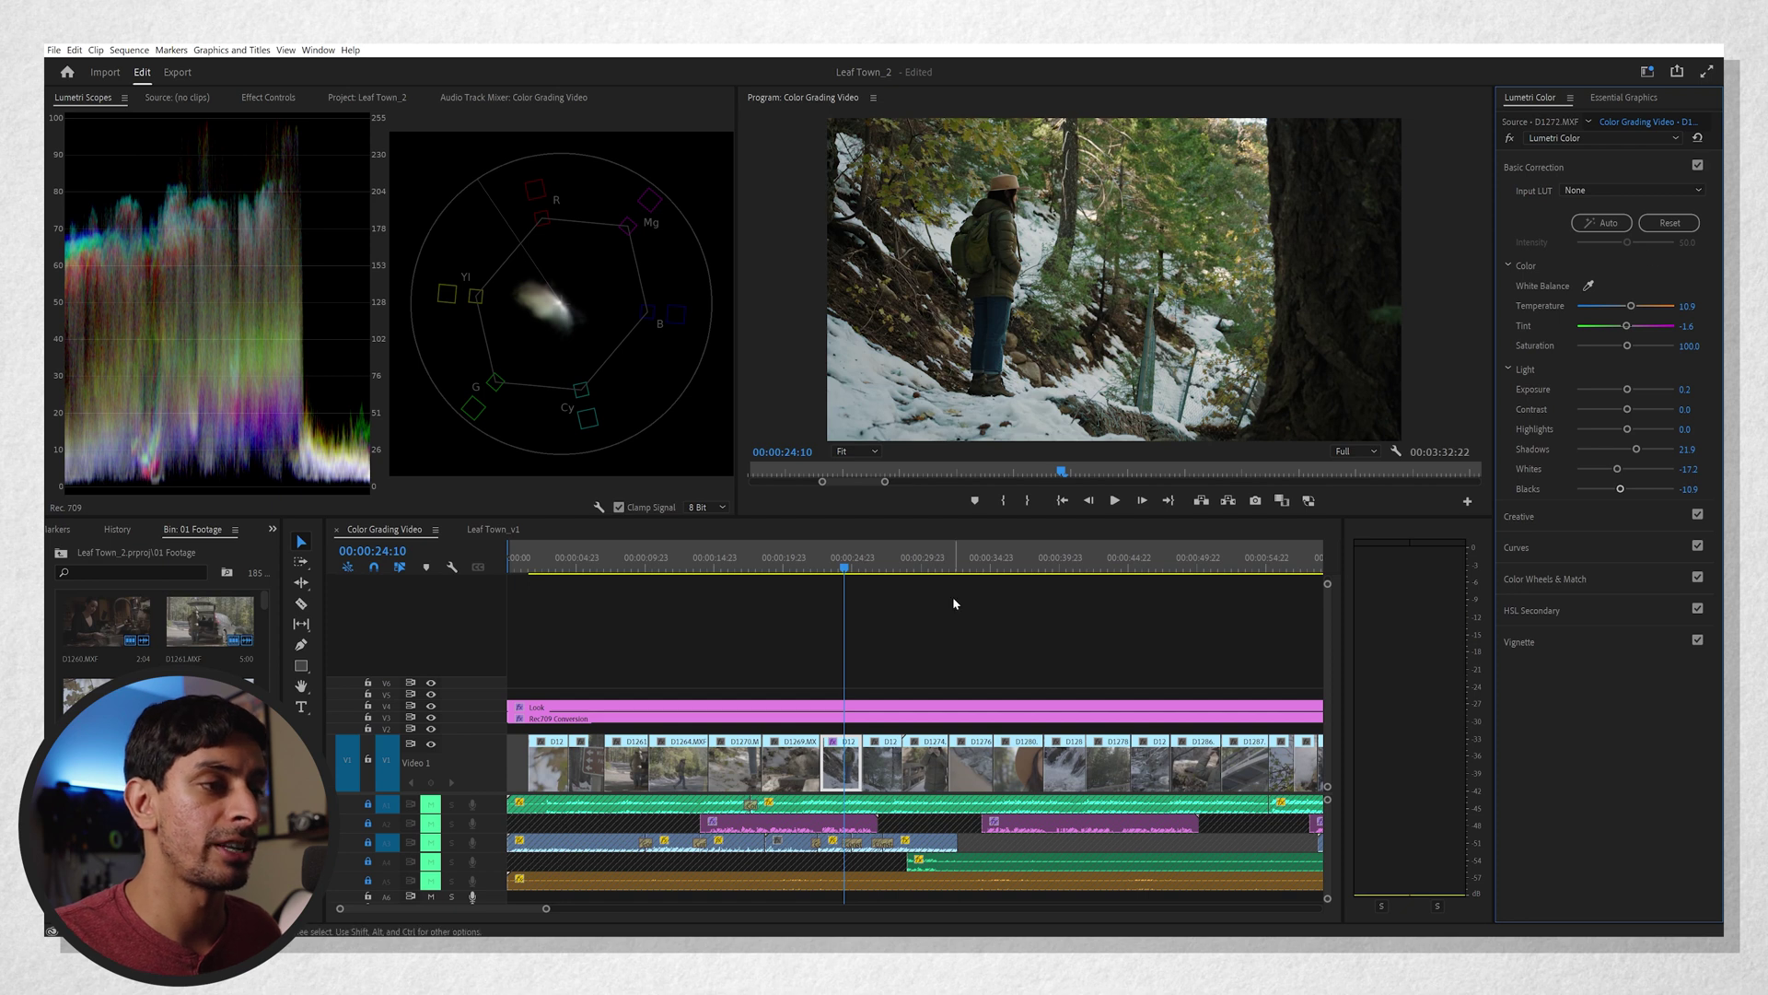
White-balance the forest pool shot with Temperature 10.9 and Exposure 0.4
click(873, 566)
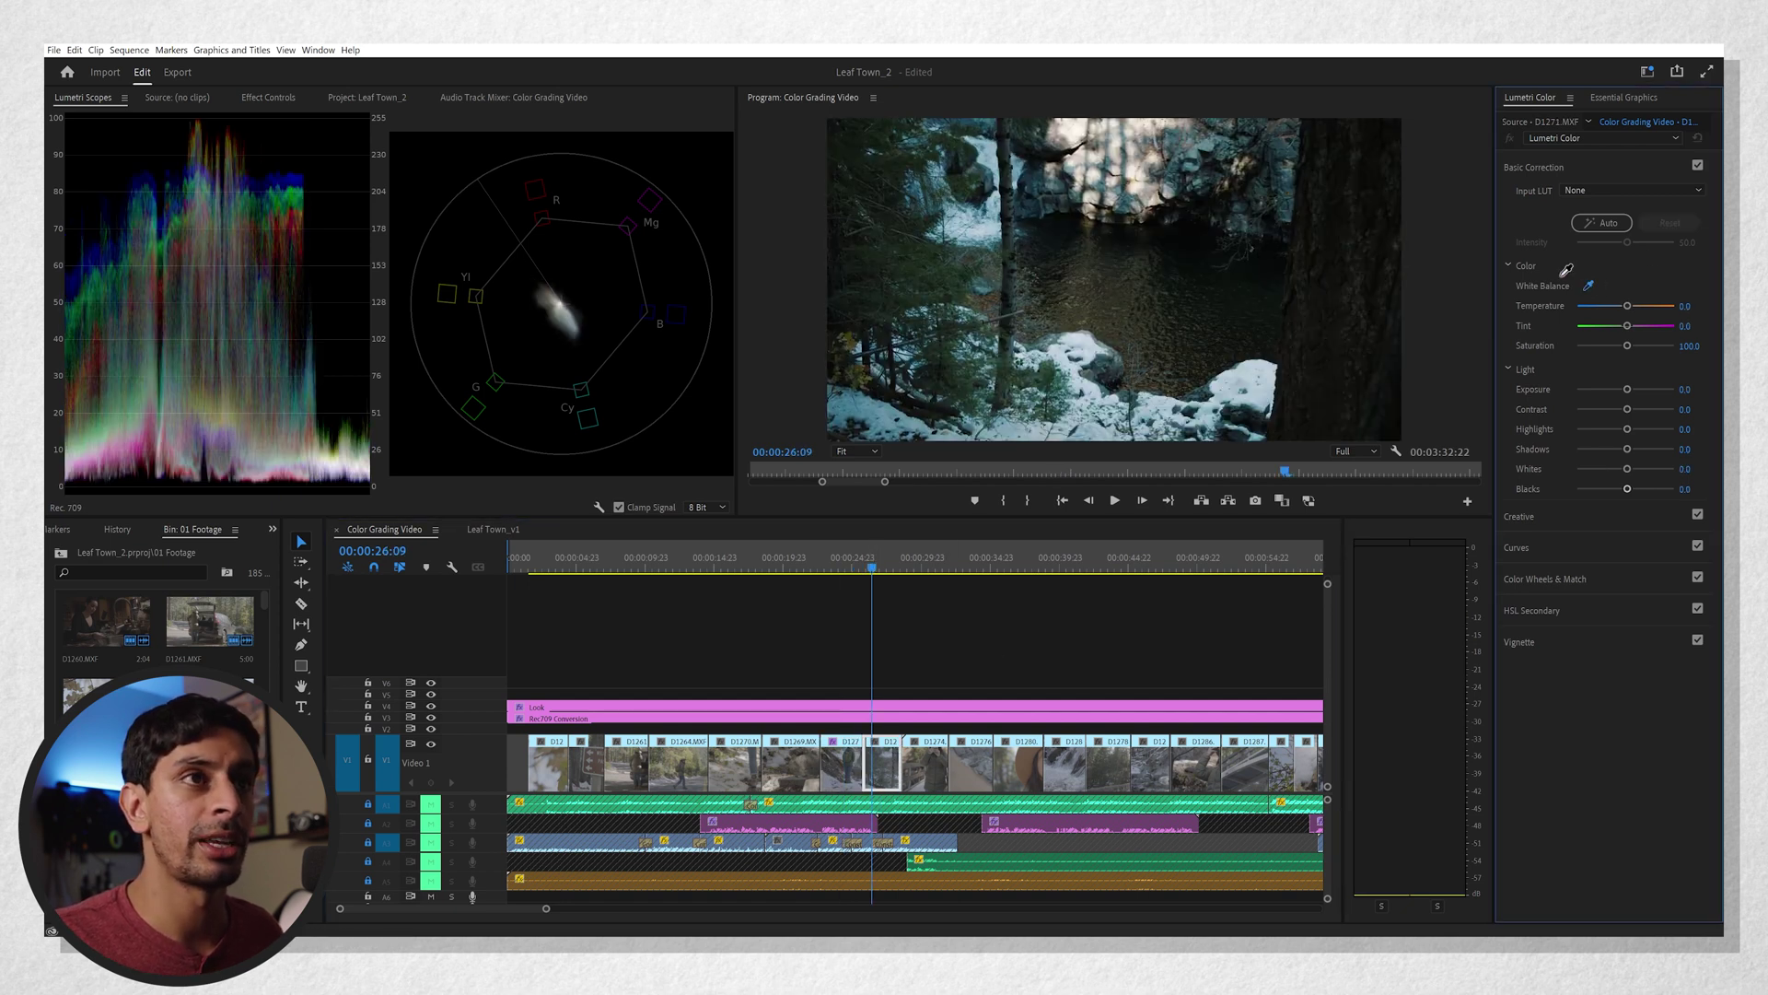
click(1085, 341)
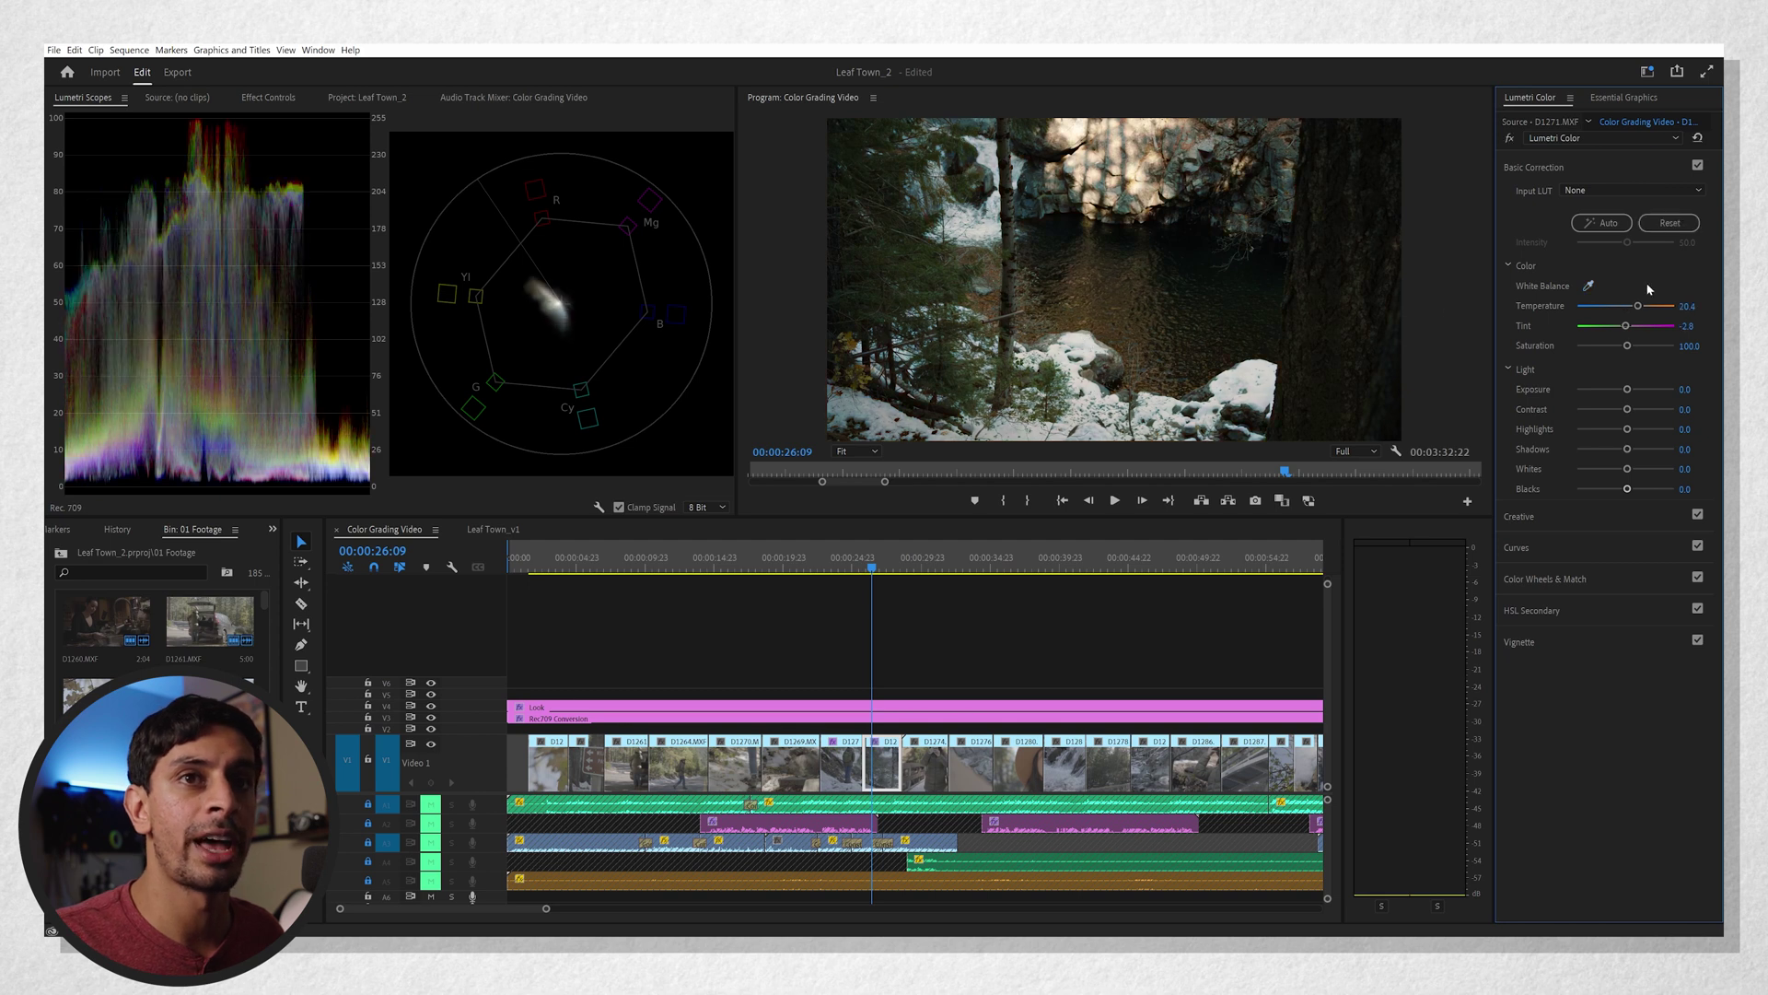
drag(1638, 306, 1632, 306)
drag(1627, 389, 1629, 389)
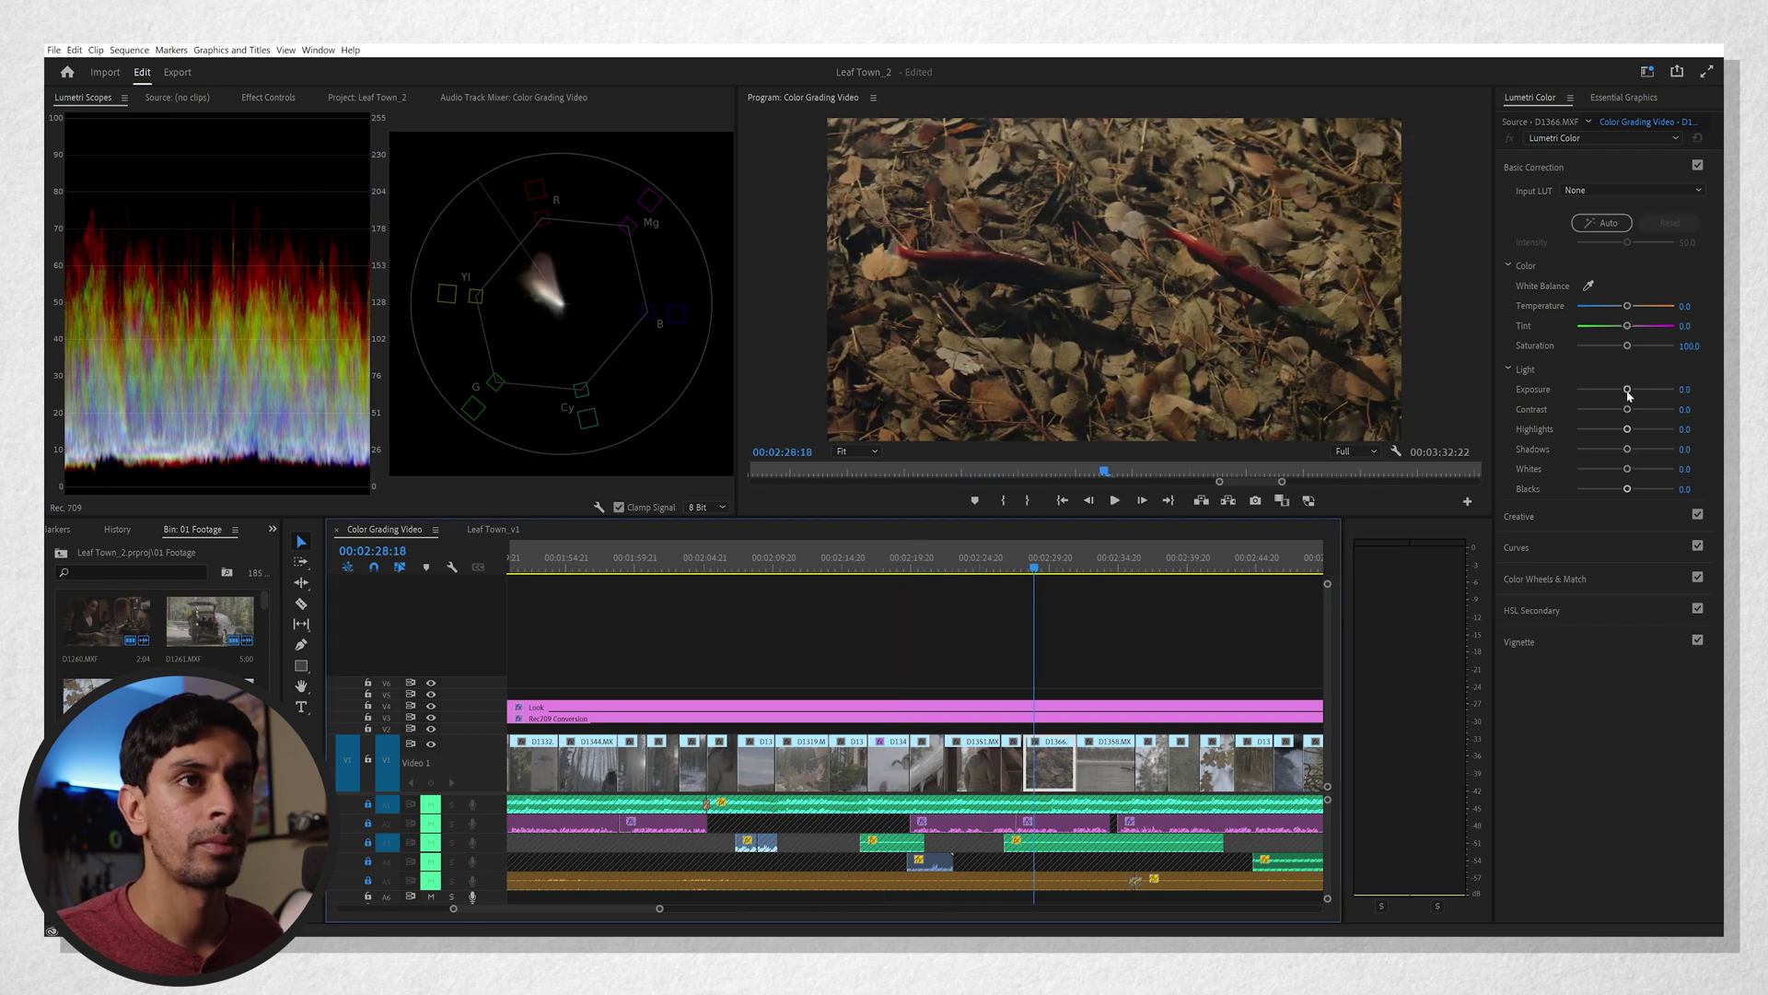
Raise the salmon clip's Basic Correction Exposure to 0.5
drag(1629, 389, 1631, 388)
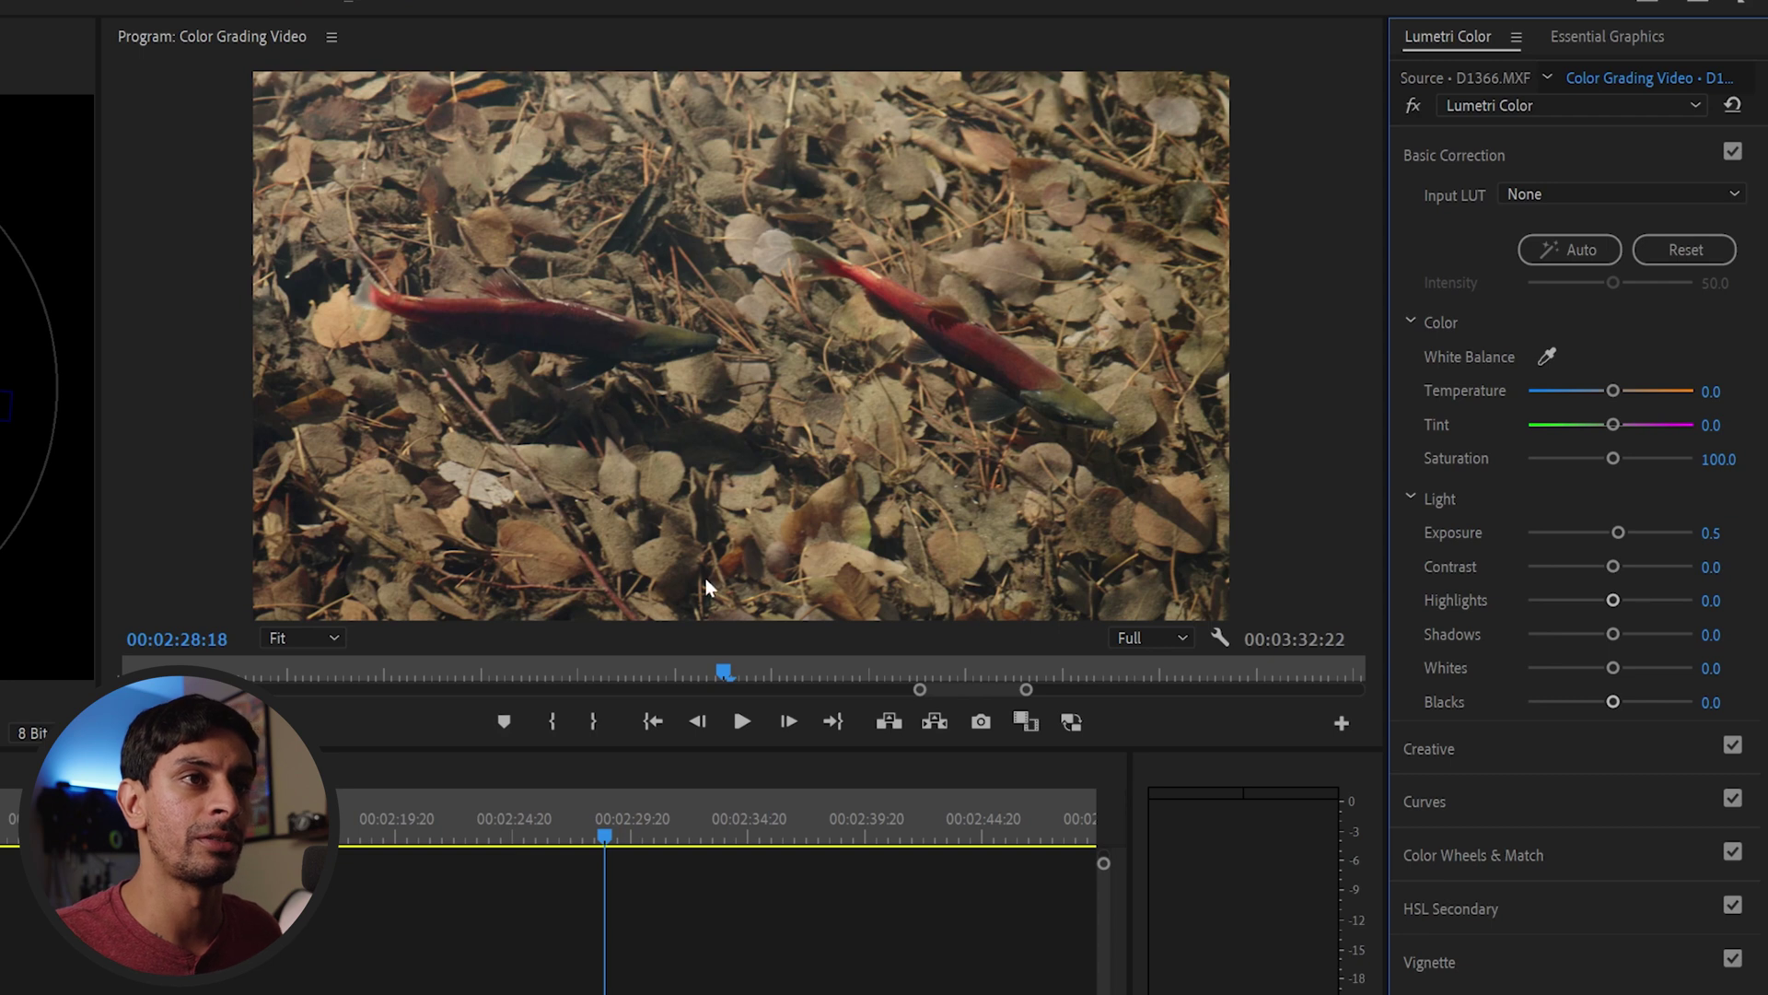
click(1543, 154)
Boost the red salmon's saturation on the Hue vs Sat curve by sampling its red
click(1464, 265)
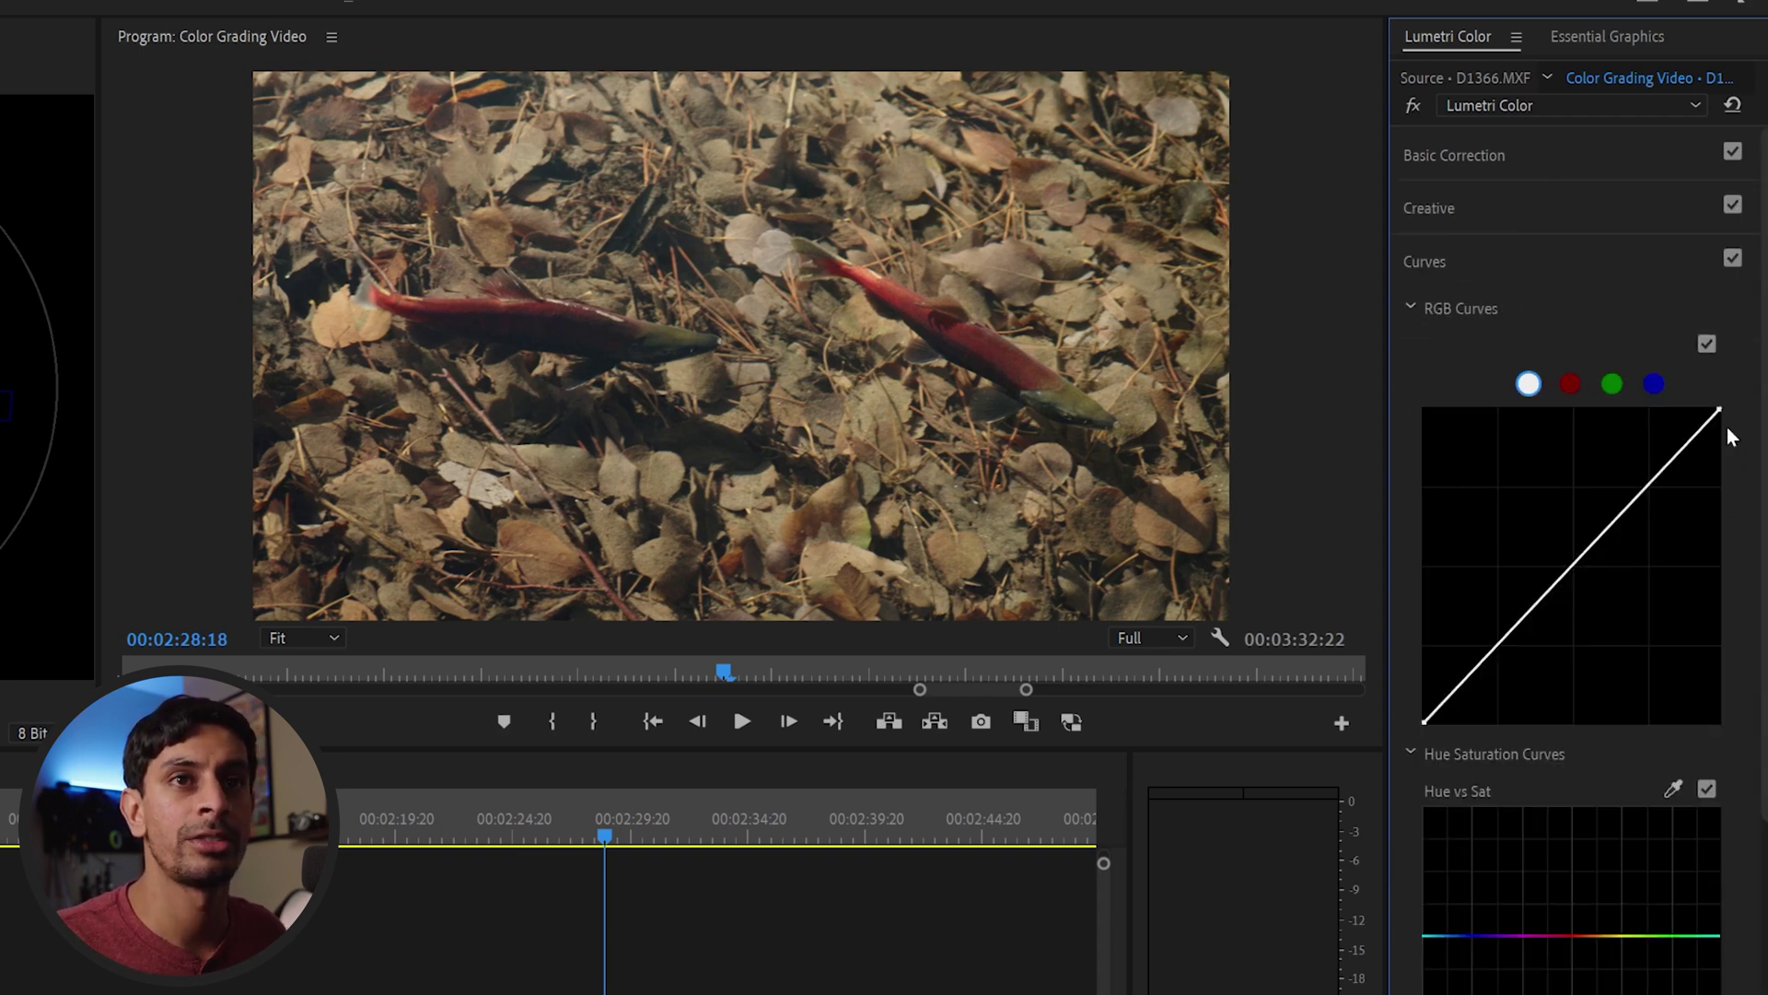
scroll(1695, 599, down, 5)
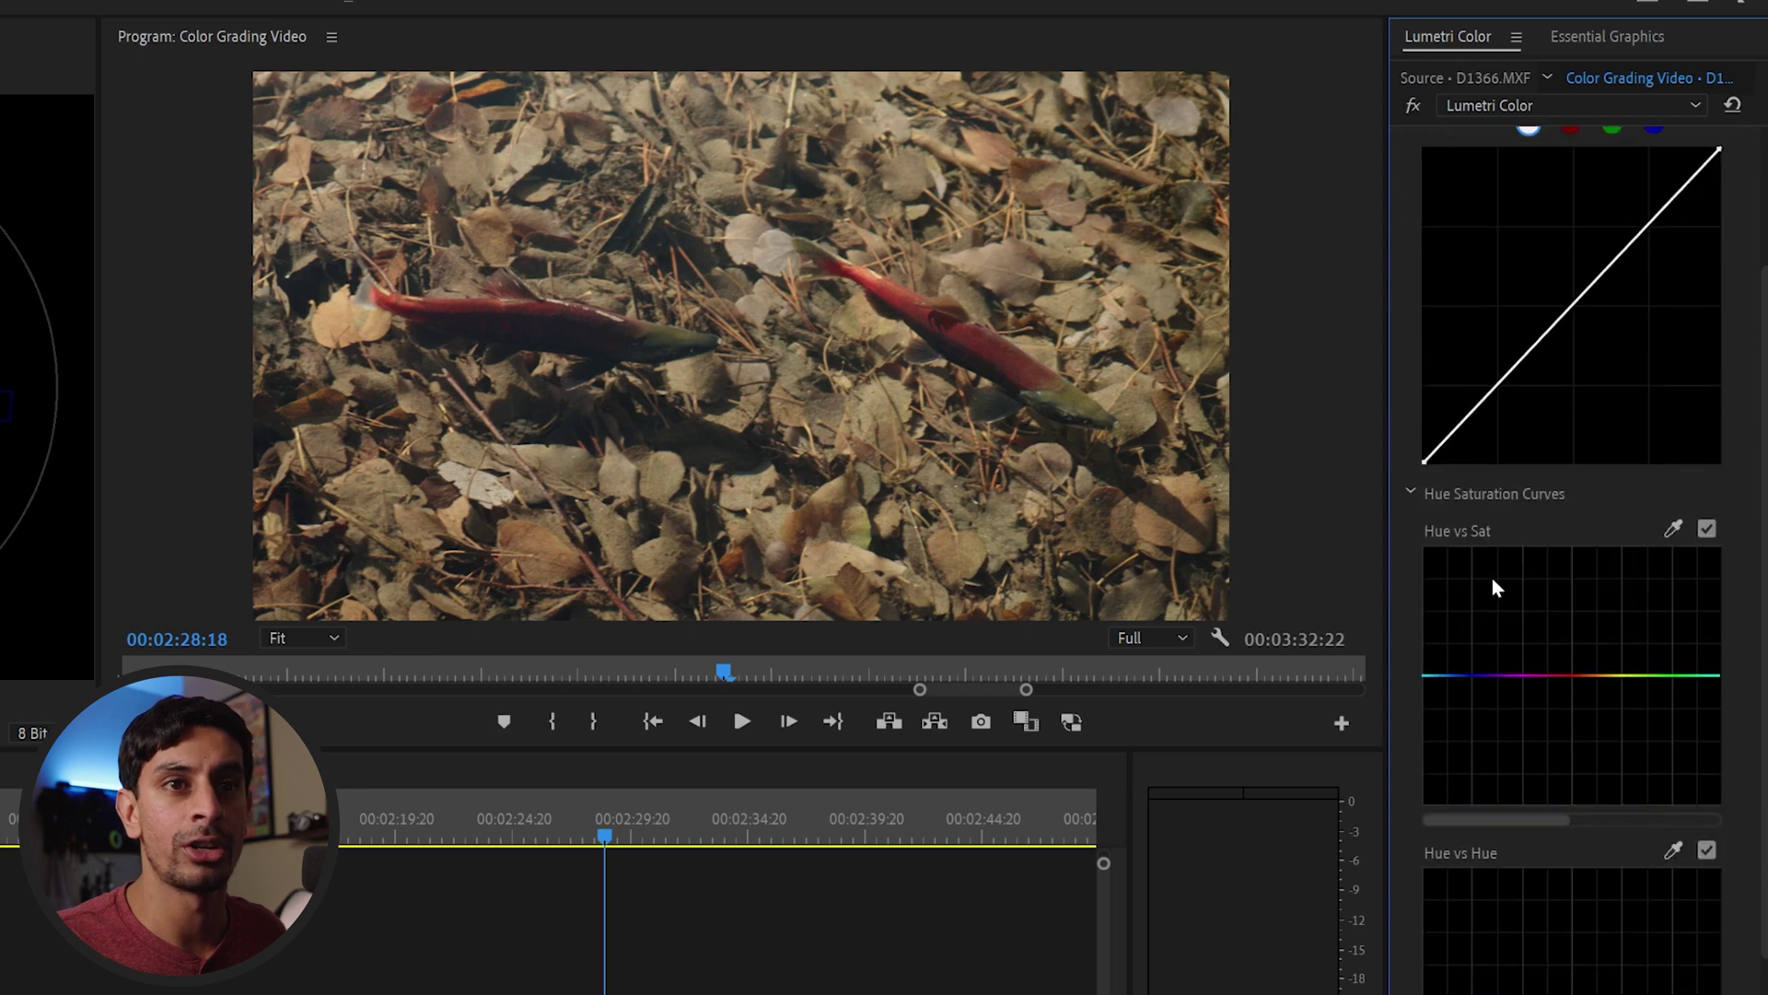
click(1674, 527)
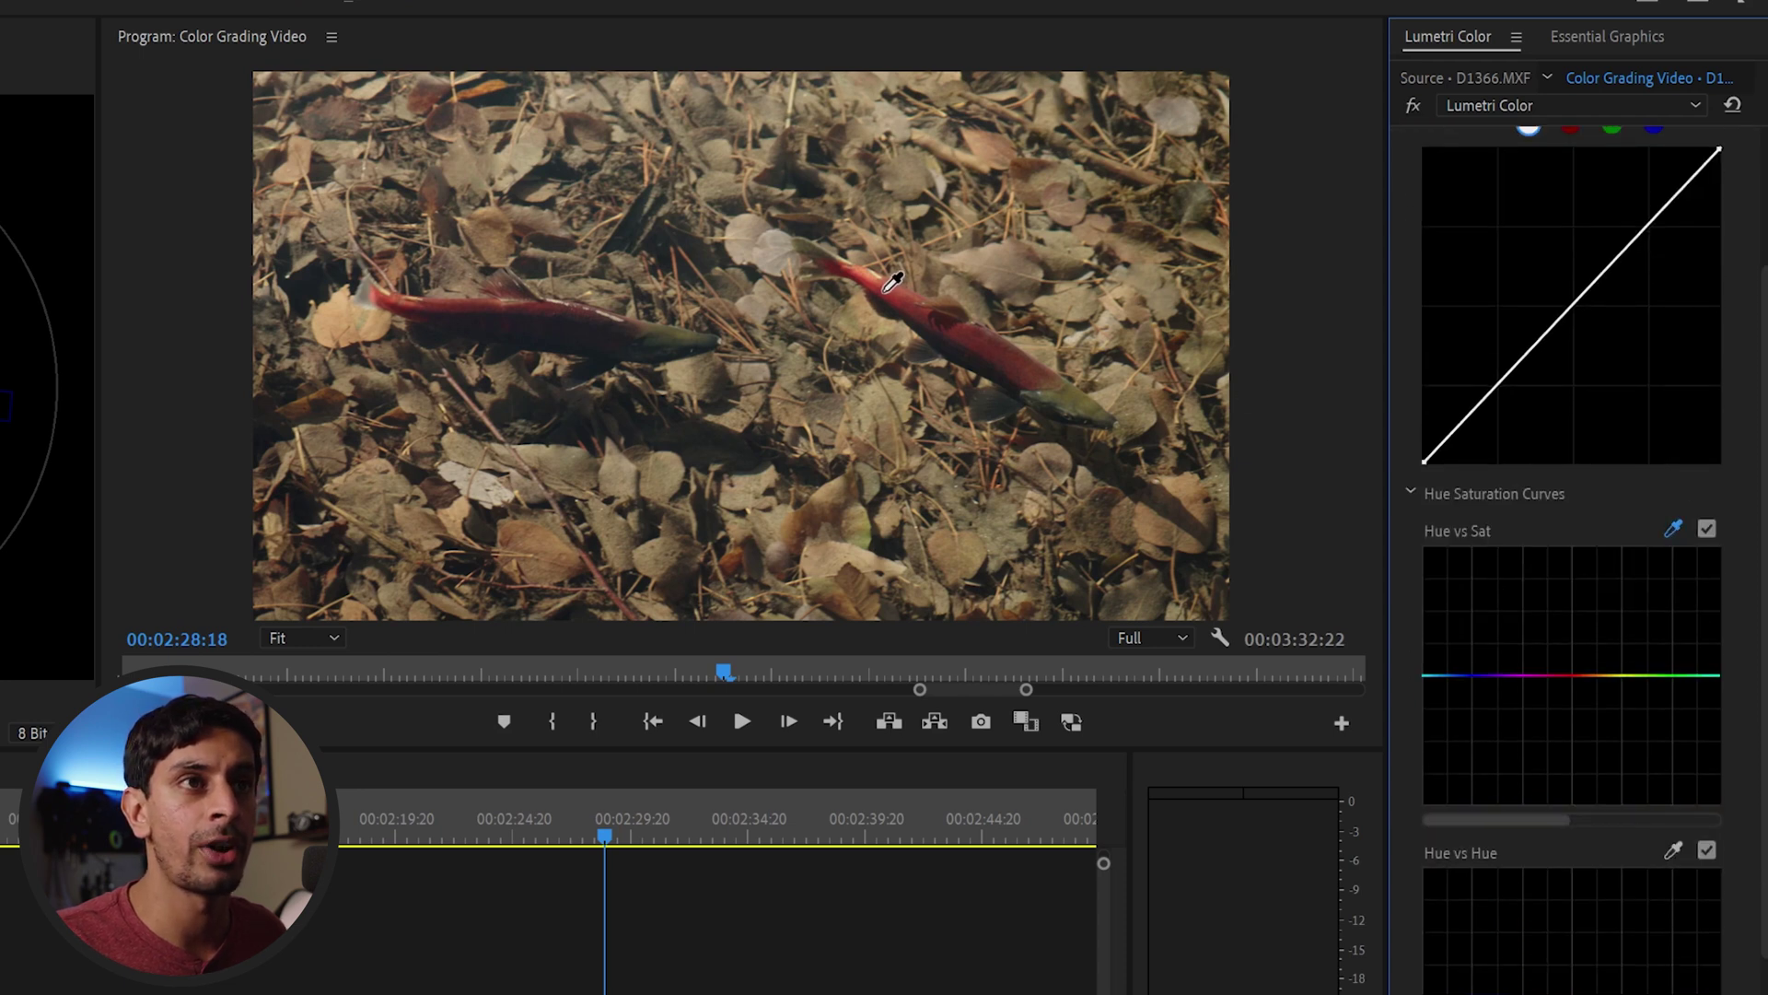
click(893, 281)
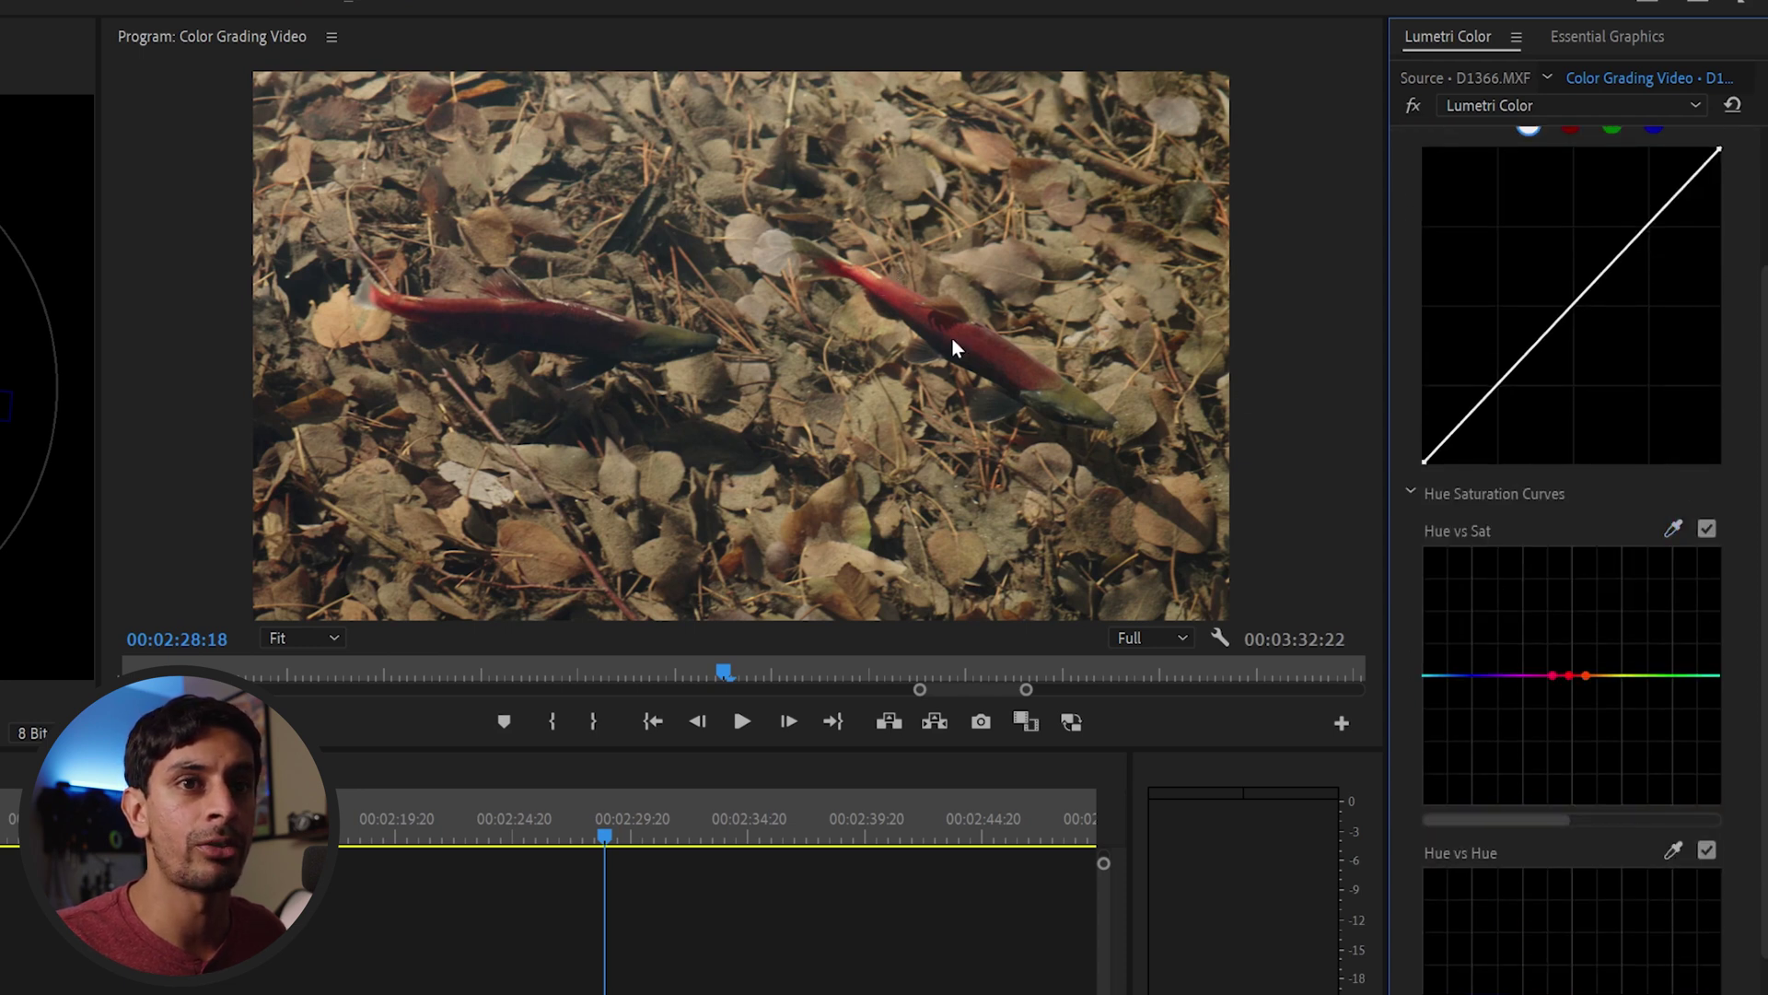
click(1569, 679)
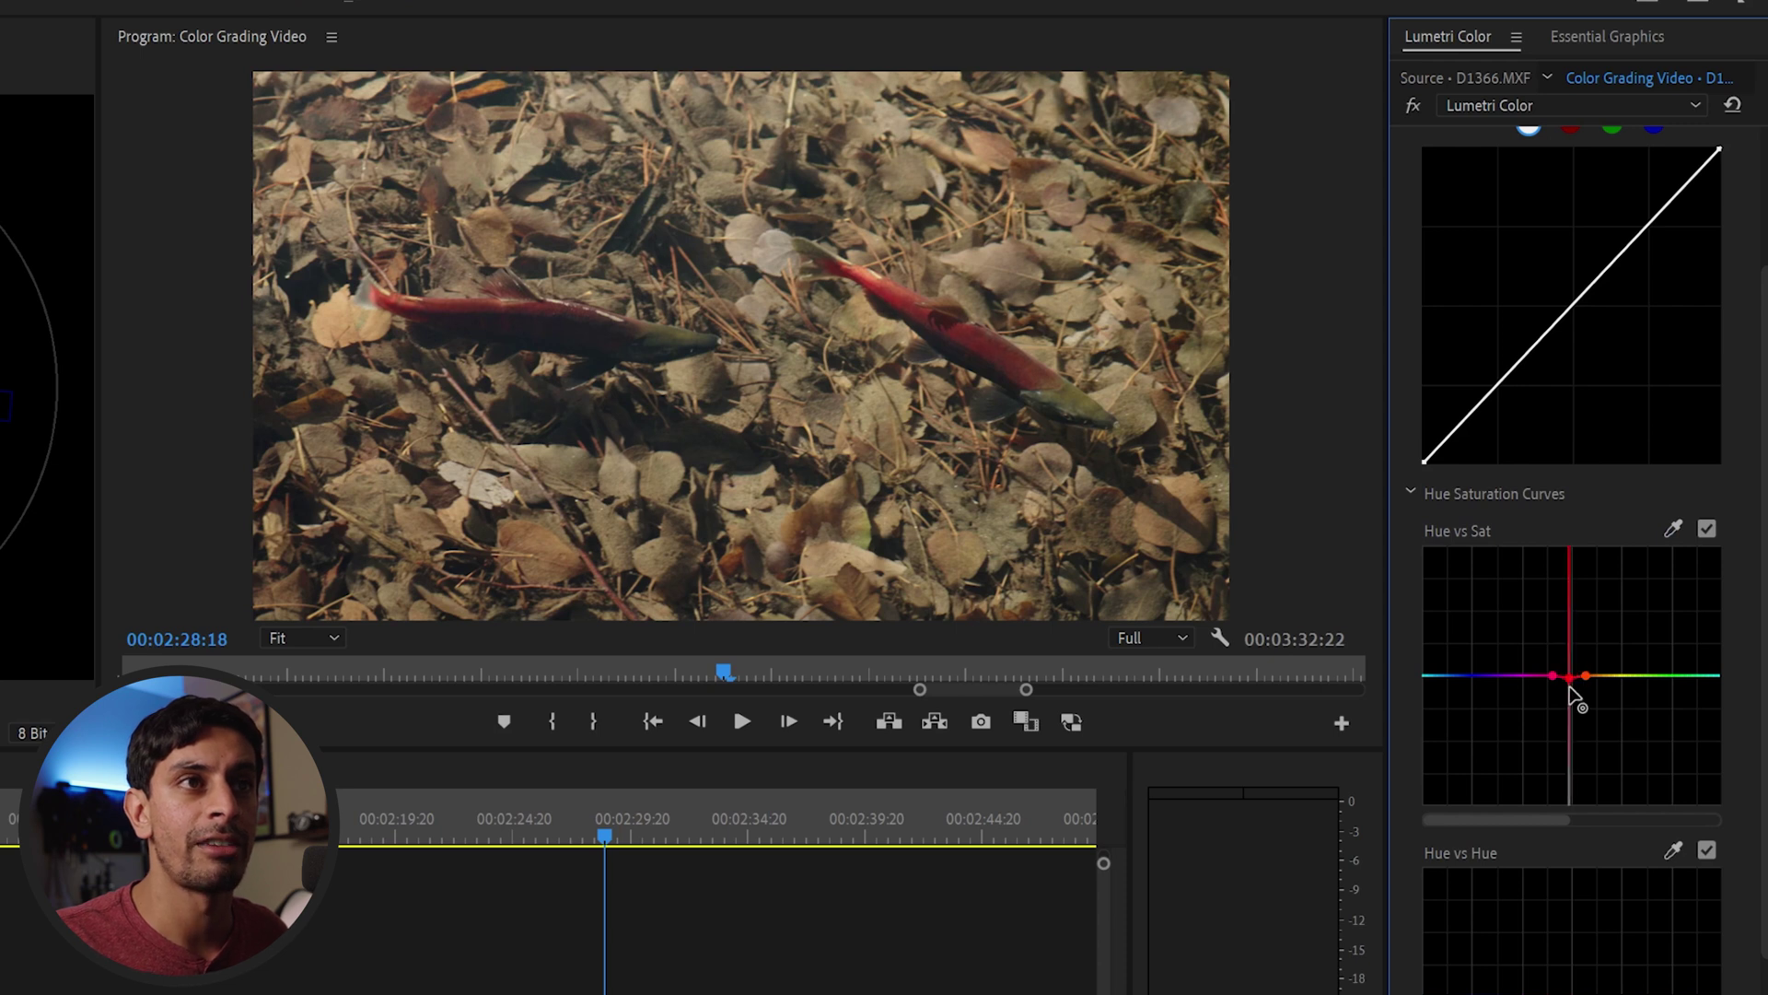
mouse_move(1570, 688)
mouse_down()
mouse_move(1576, 807)
mouse_move(1569, 635)
mouse_move(1570, 656)
mouse_up()
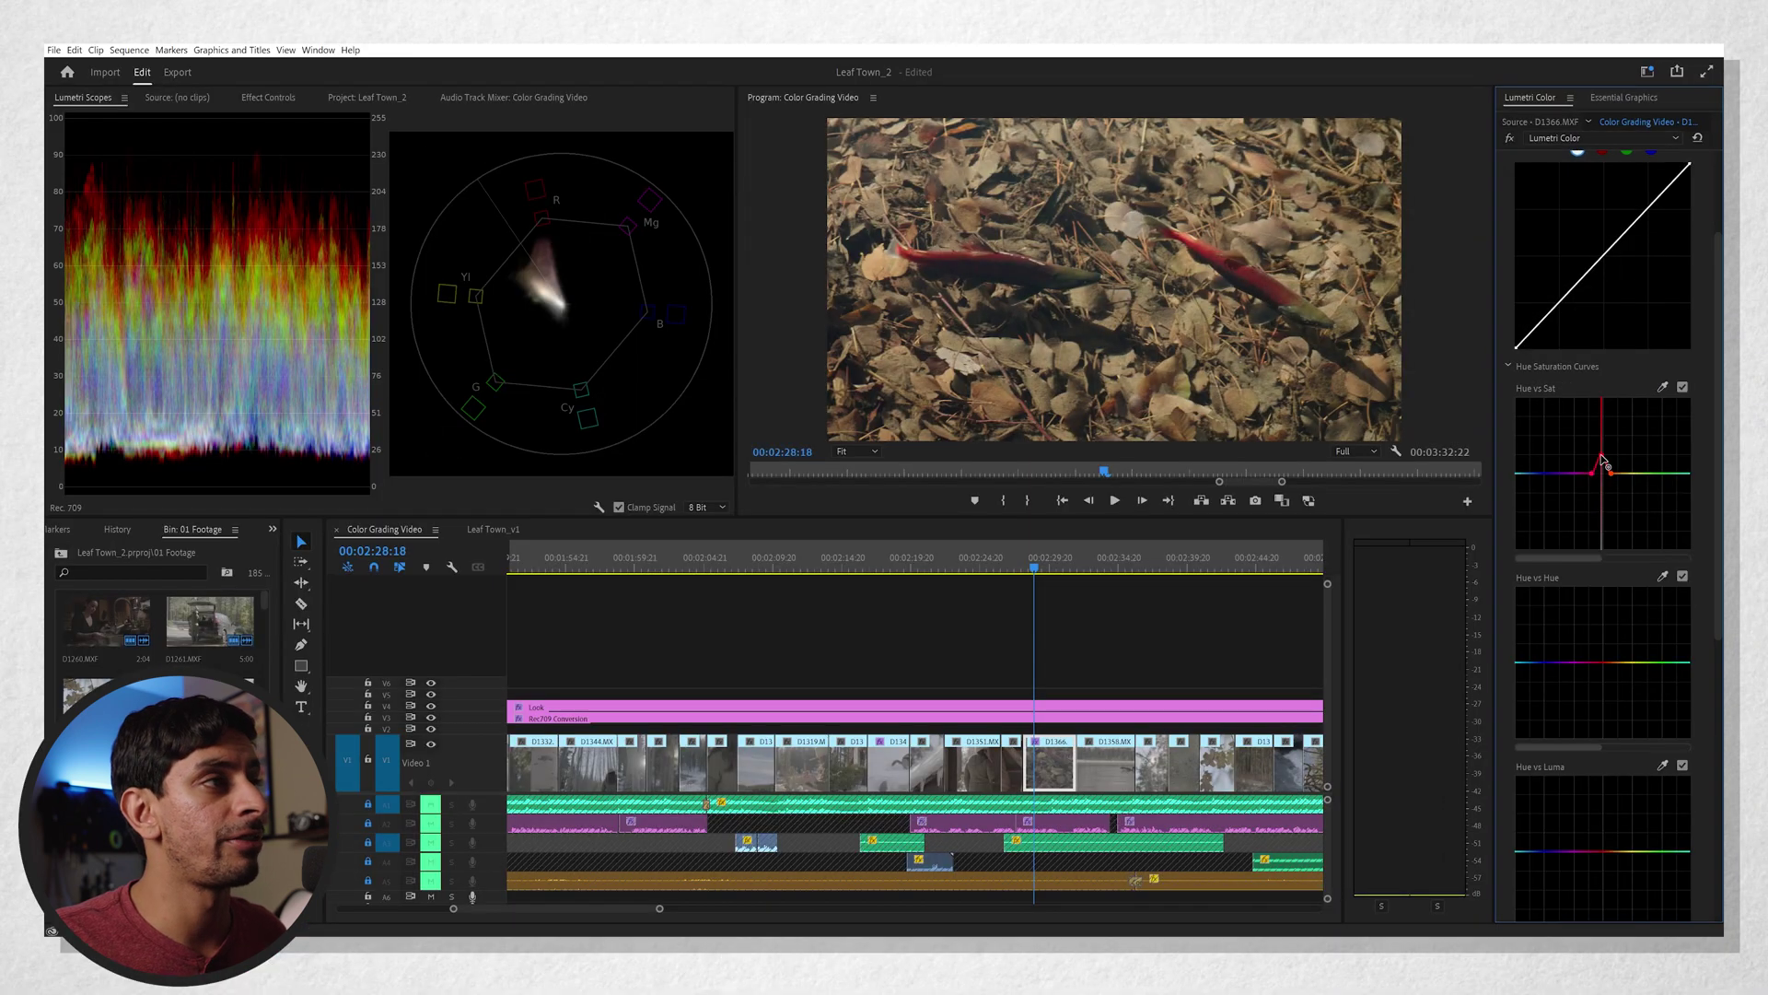
drag(1603, 460, 1600, 379)
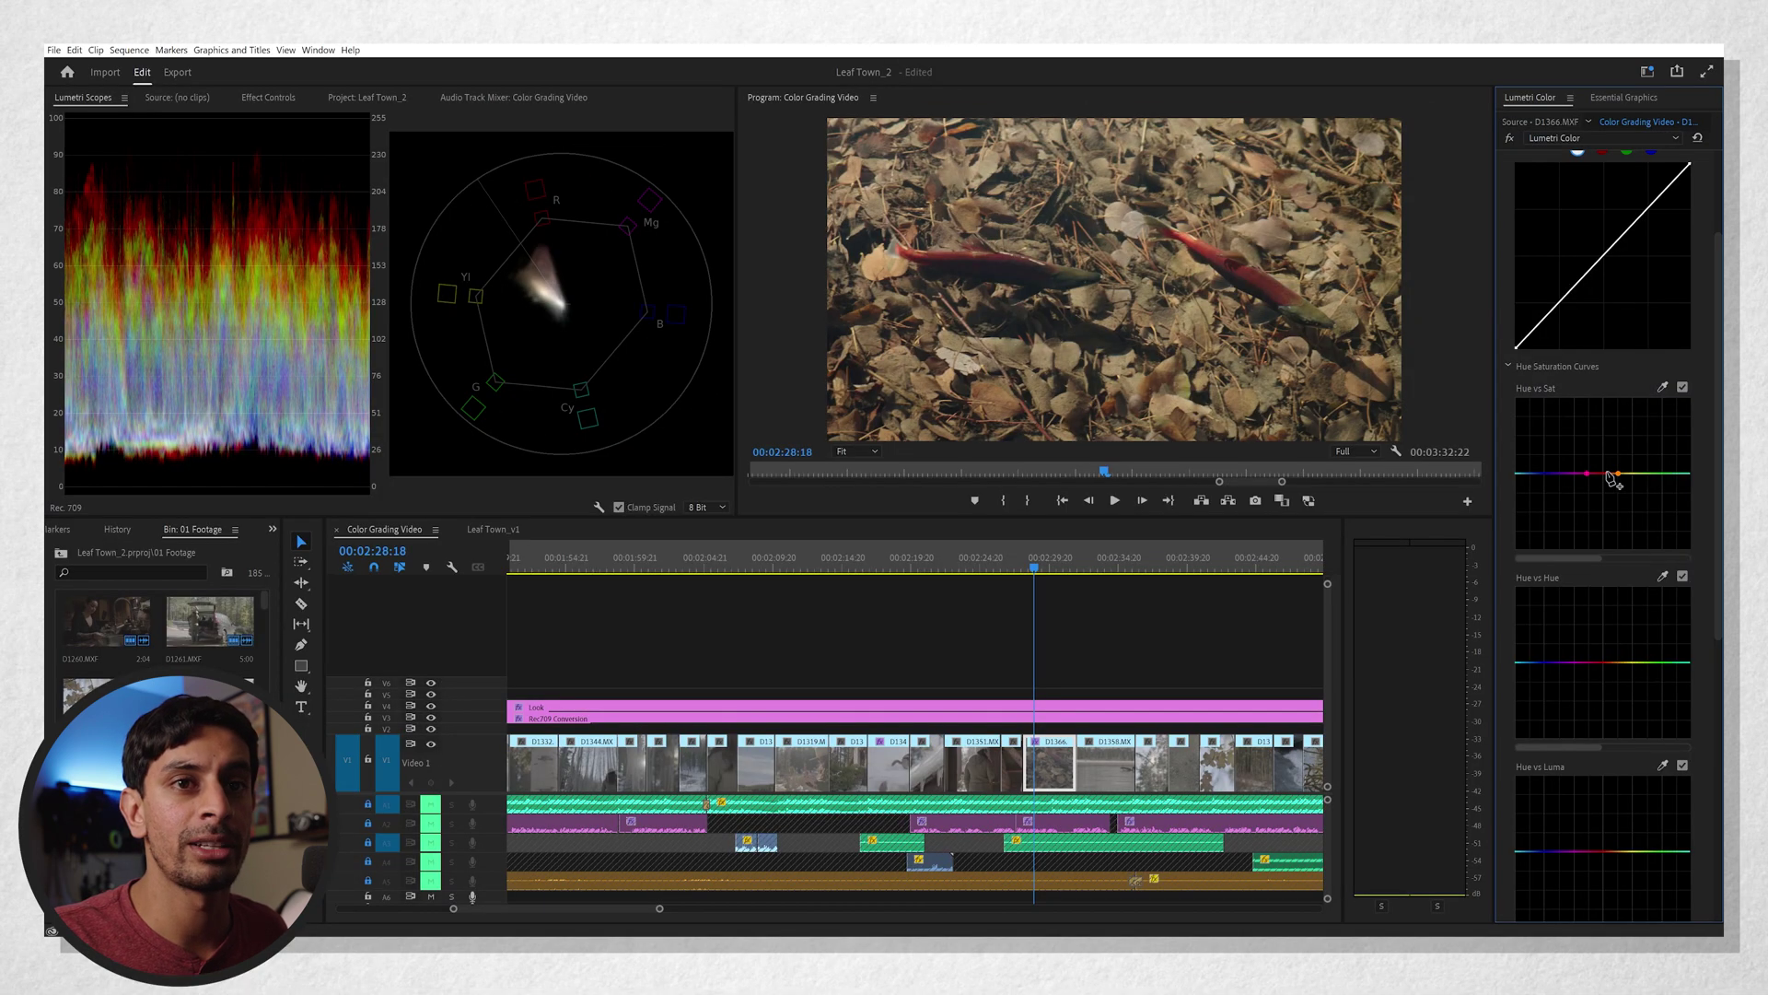
Lower the saturation of the orange leaf hues on the Hue vs Sat curve
drag(1612, 479, 1605, 470)
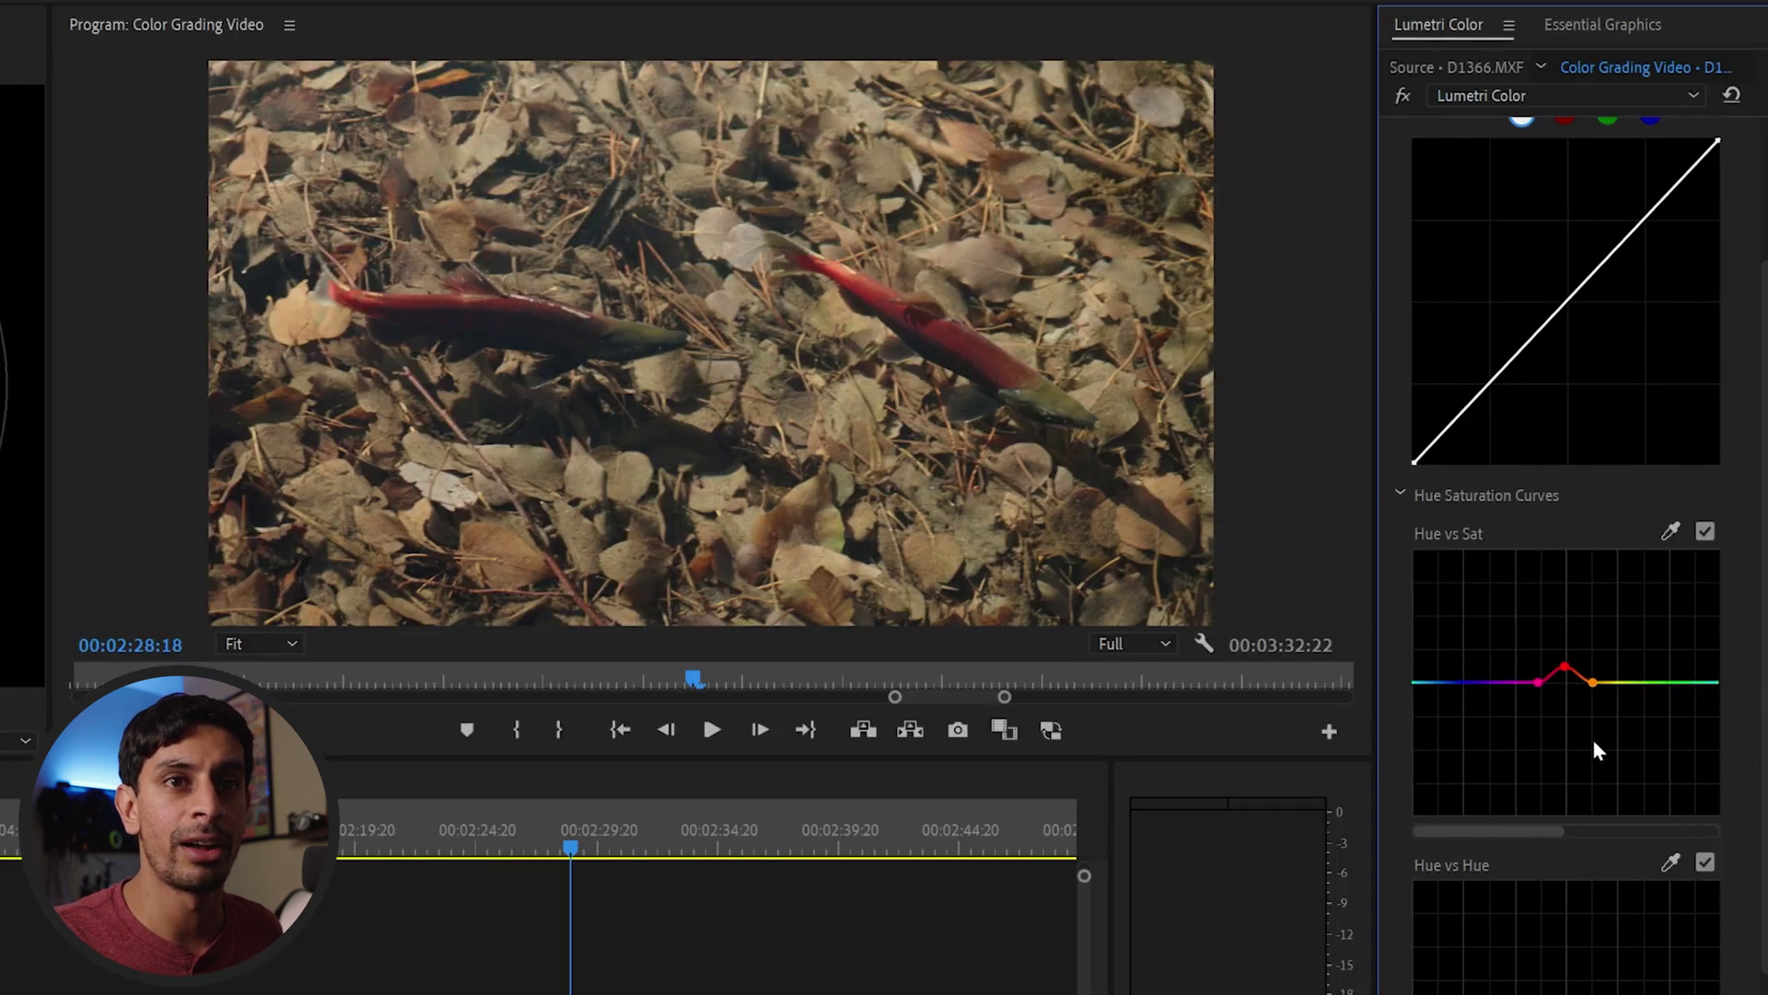
click(1628, 682)
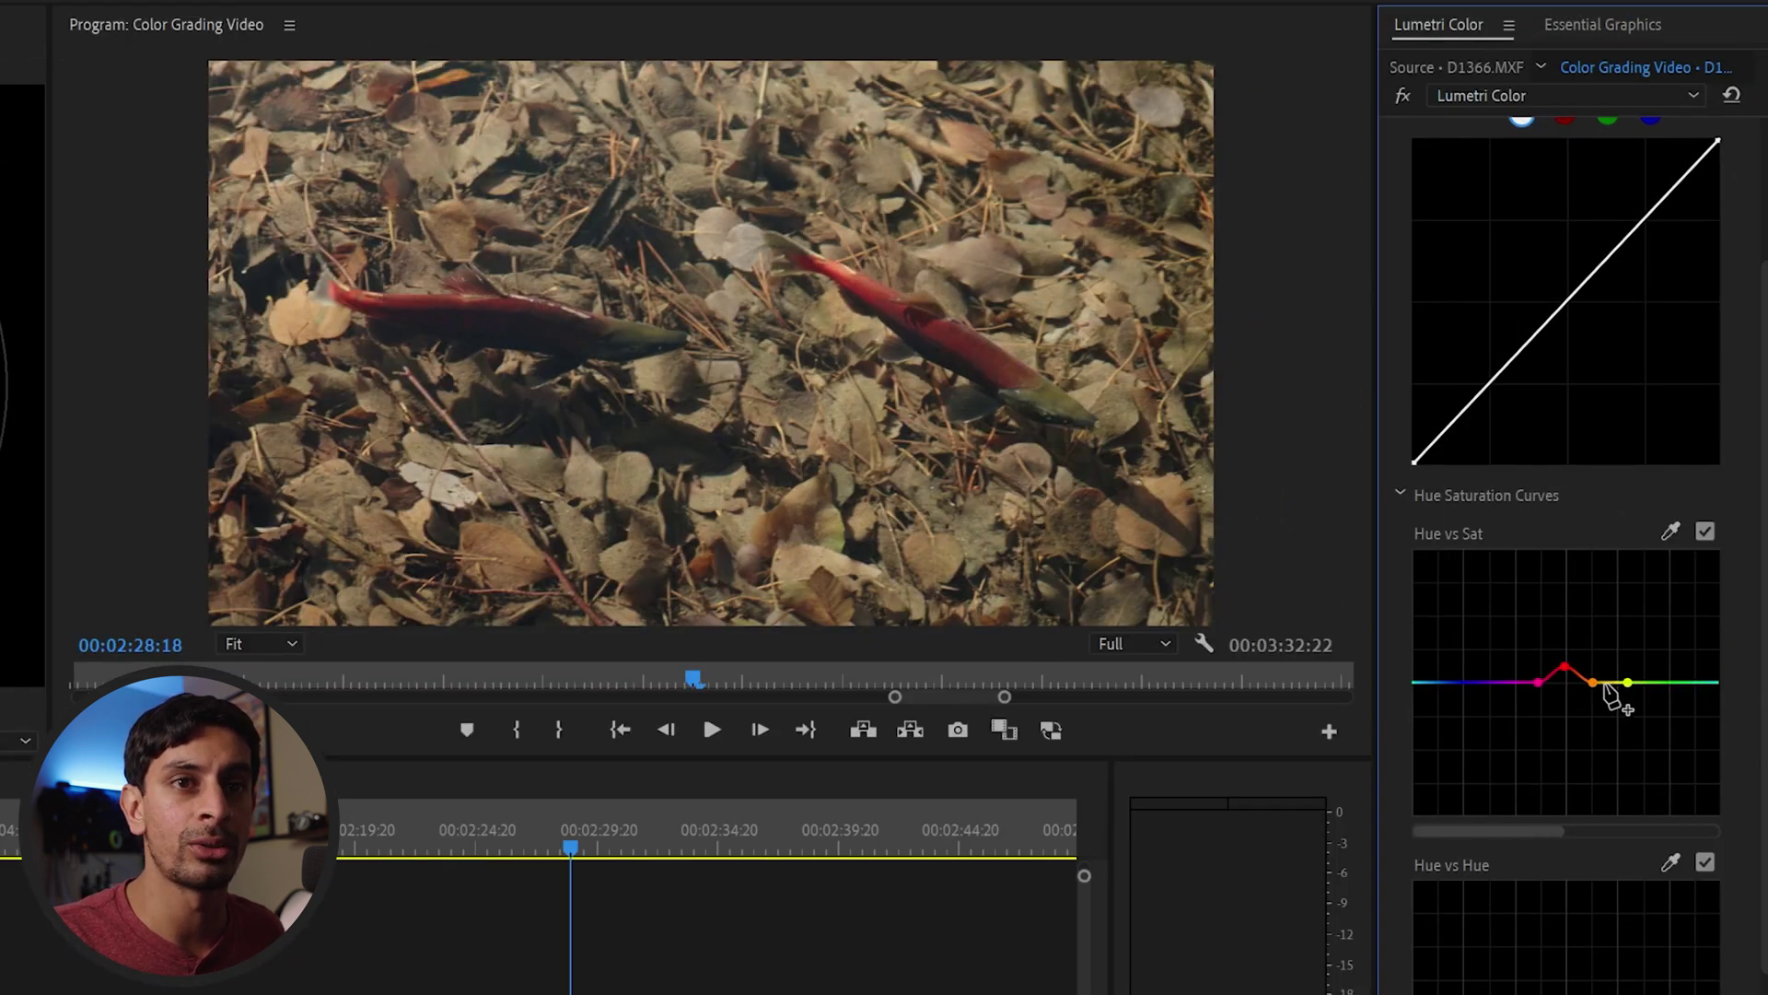
drag(1604, 684, 1599, 734)
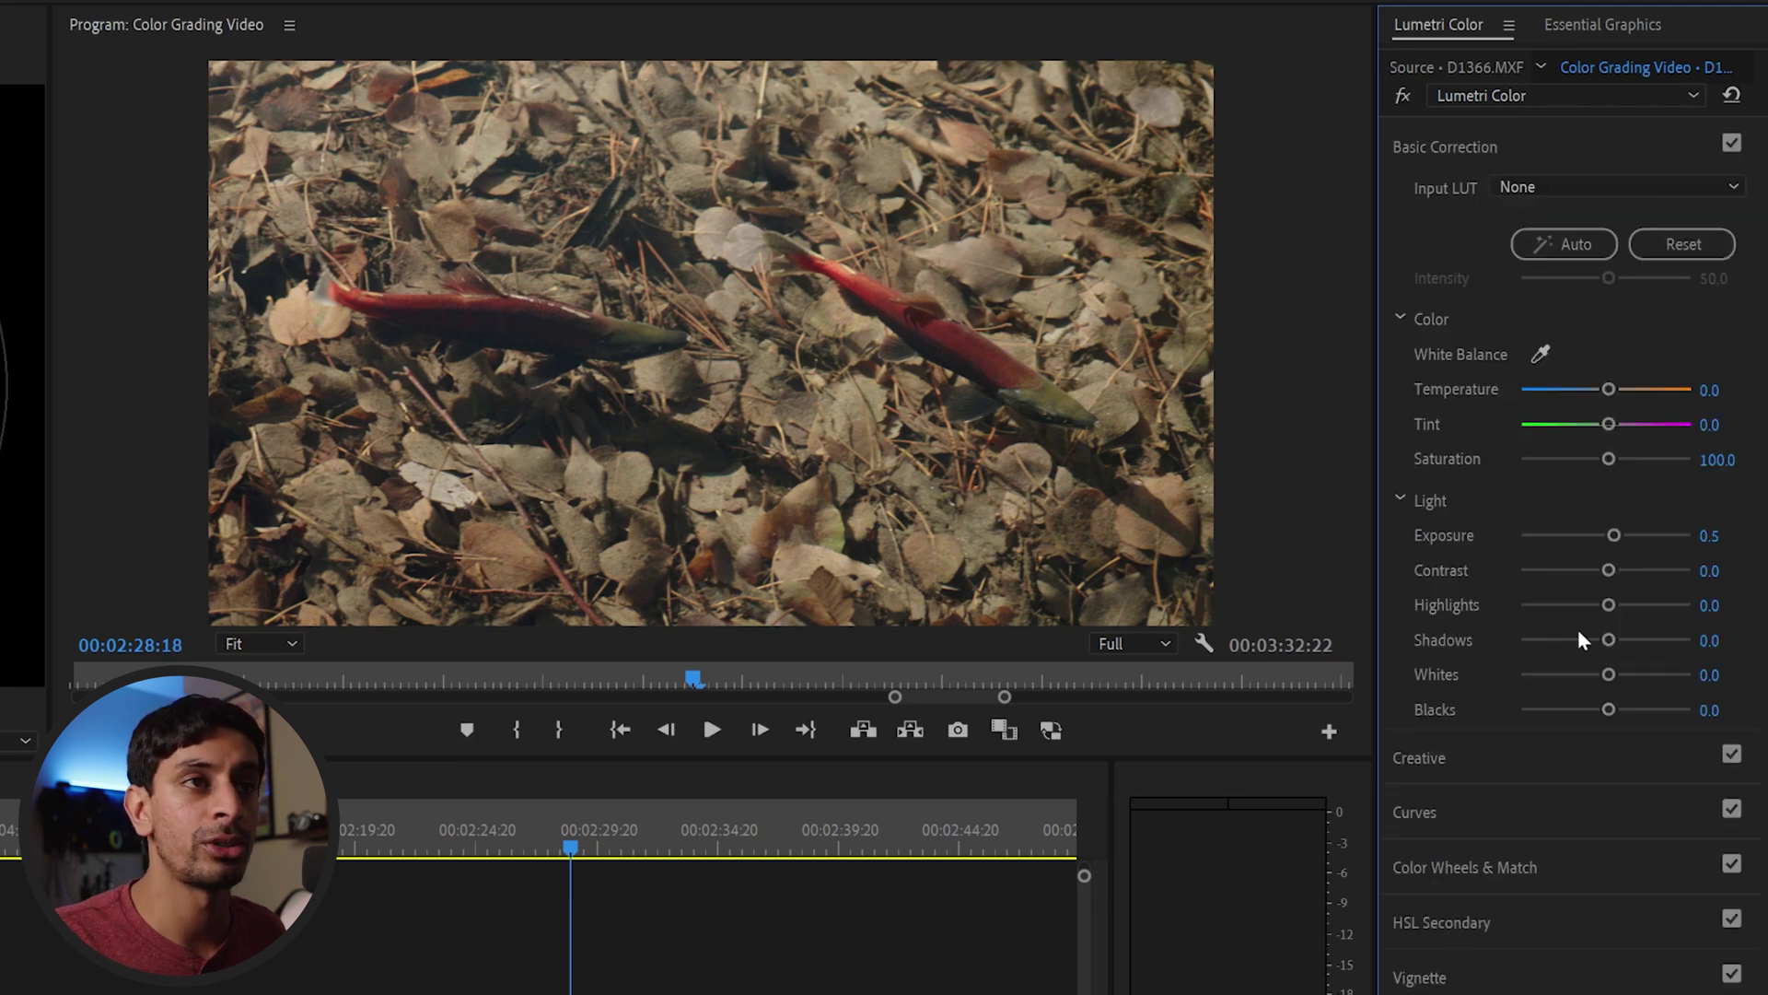
Deepen the salmon clip's Blacks to -10.9, lift its Shadows slightly, and nudge the vignette amount
drag(1606, 711, 1595, 711)
drag(1608, 639, 1611, 644)
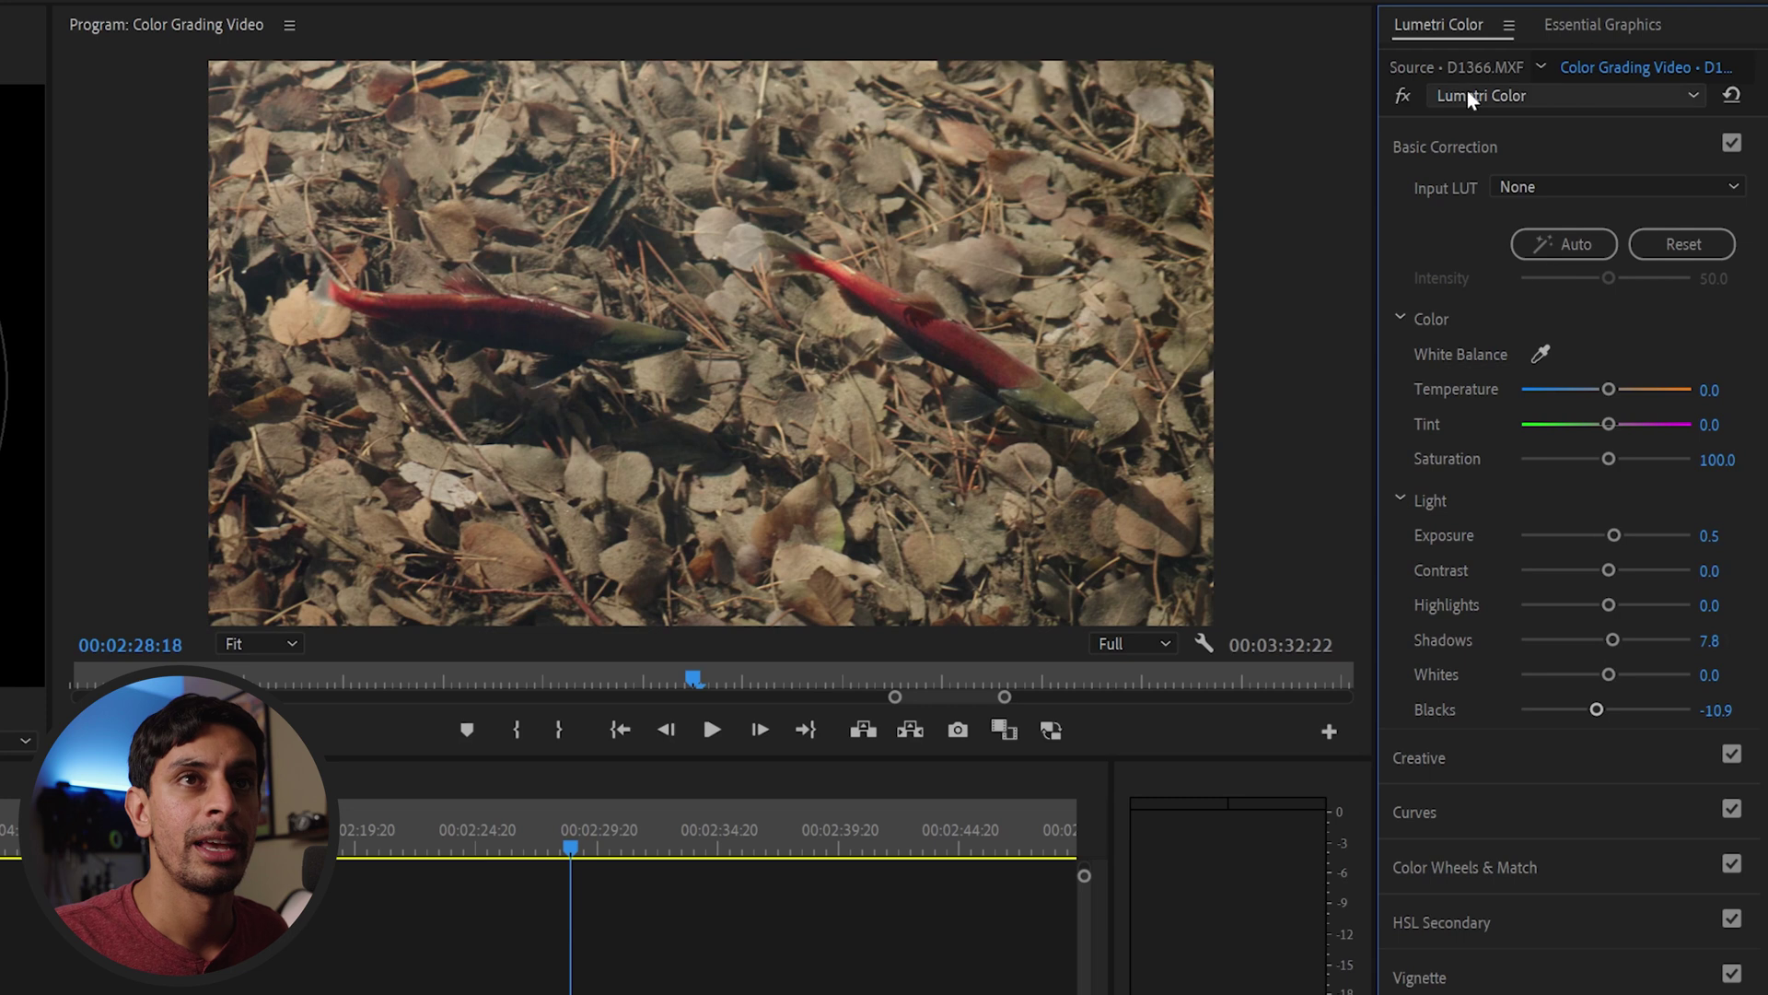
click(1473, 146)
click(1556, 420)
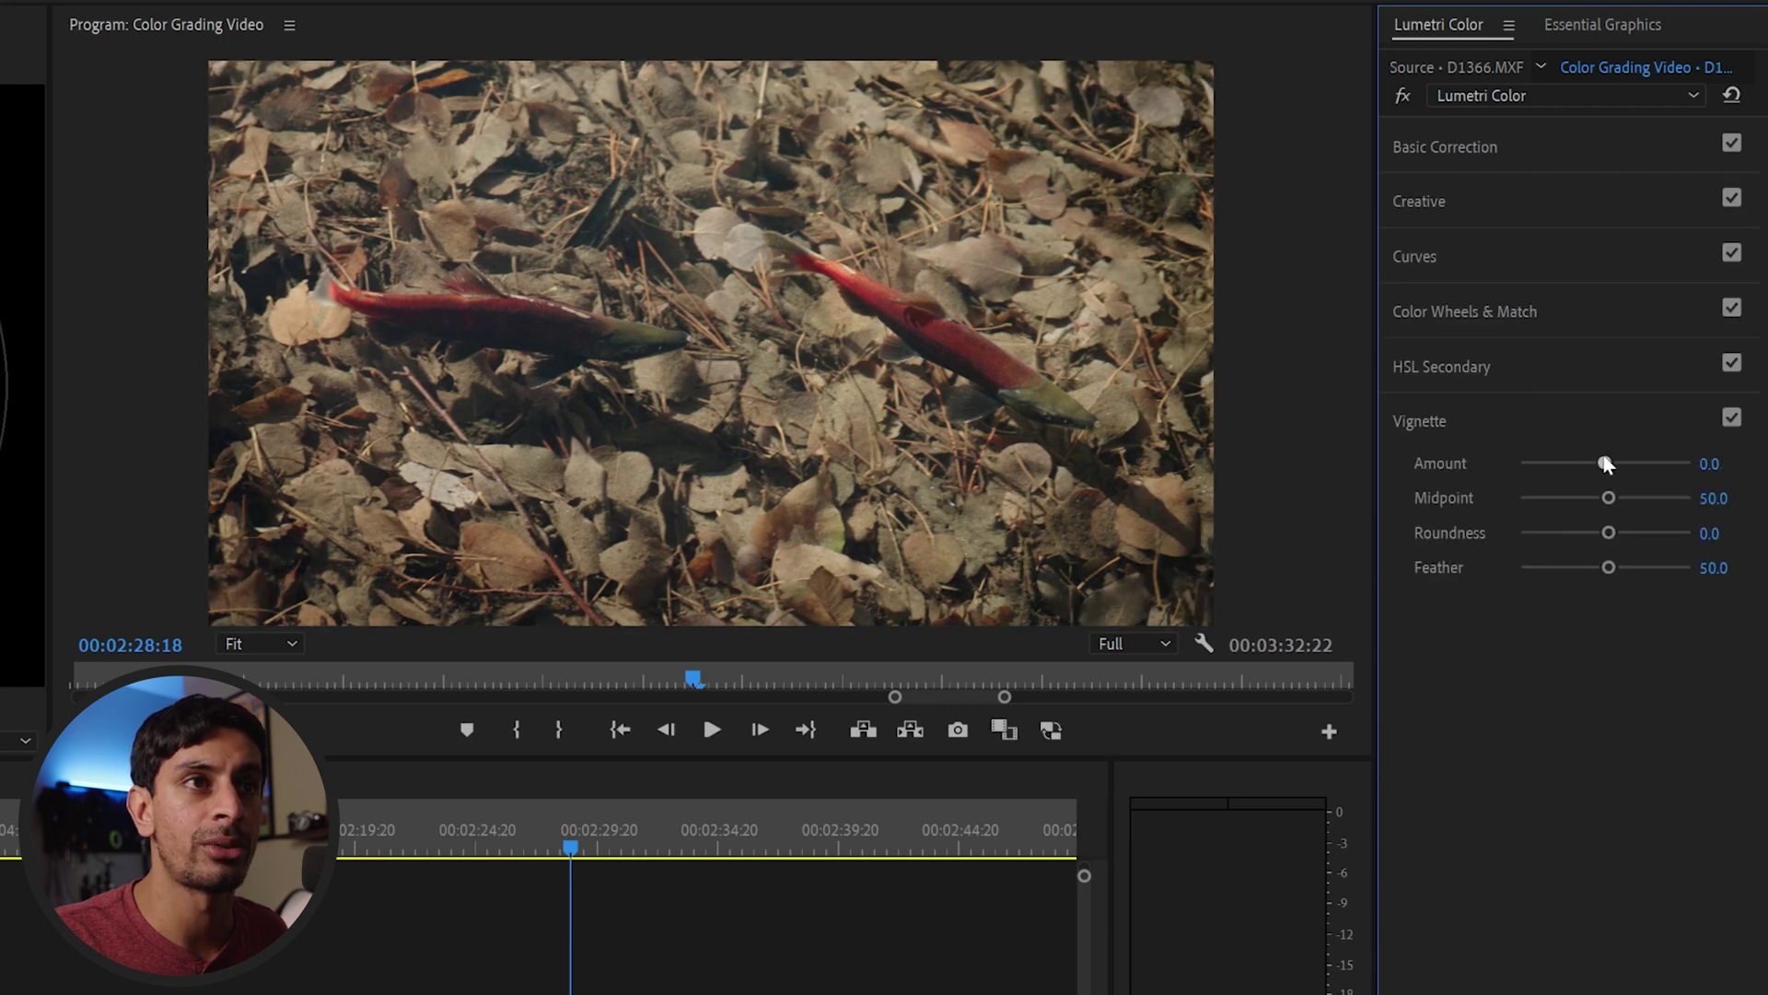
drag(1606, 463, 1601, 463)
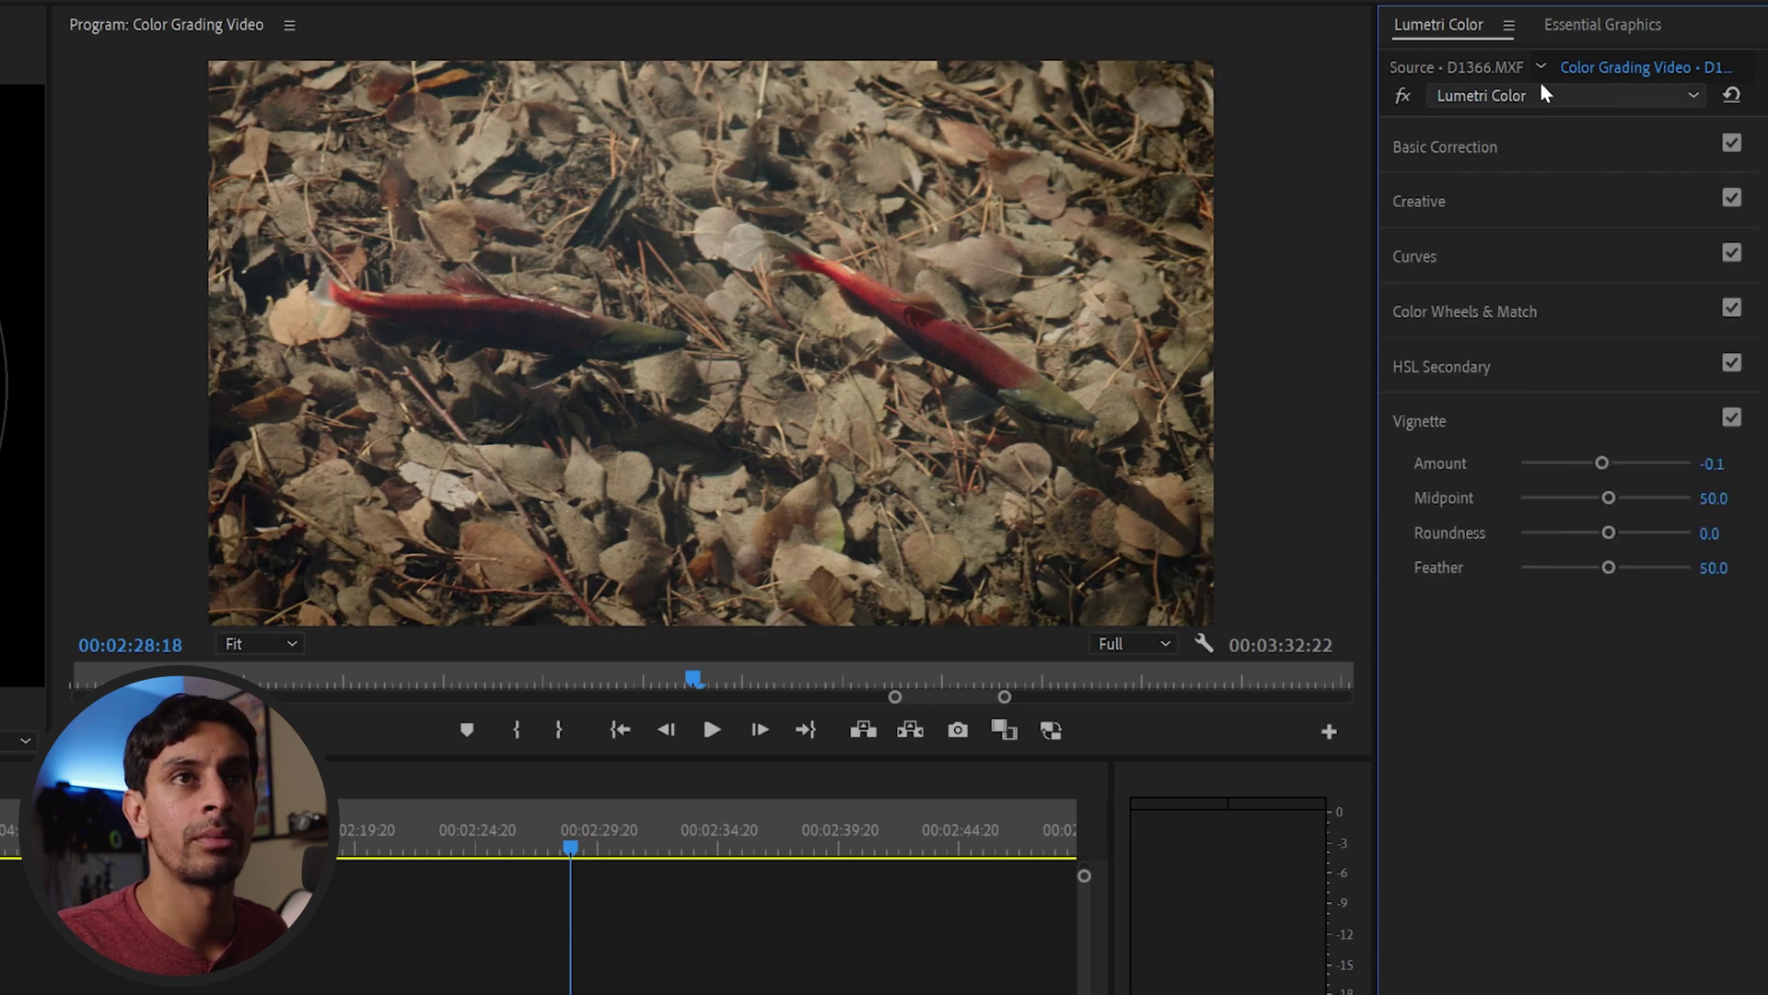
Toggle the color grade off and on twice to compare against the ungraded image
click(1404, 95)
click(1404, 95)
click(1404, 95)
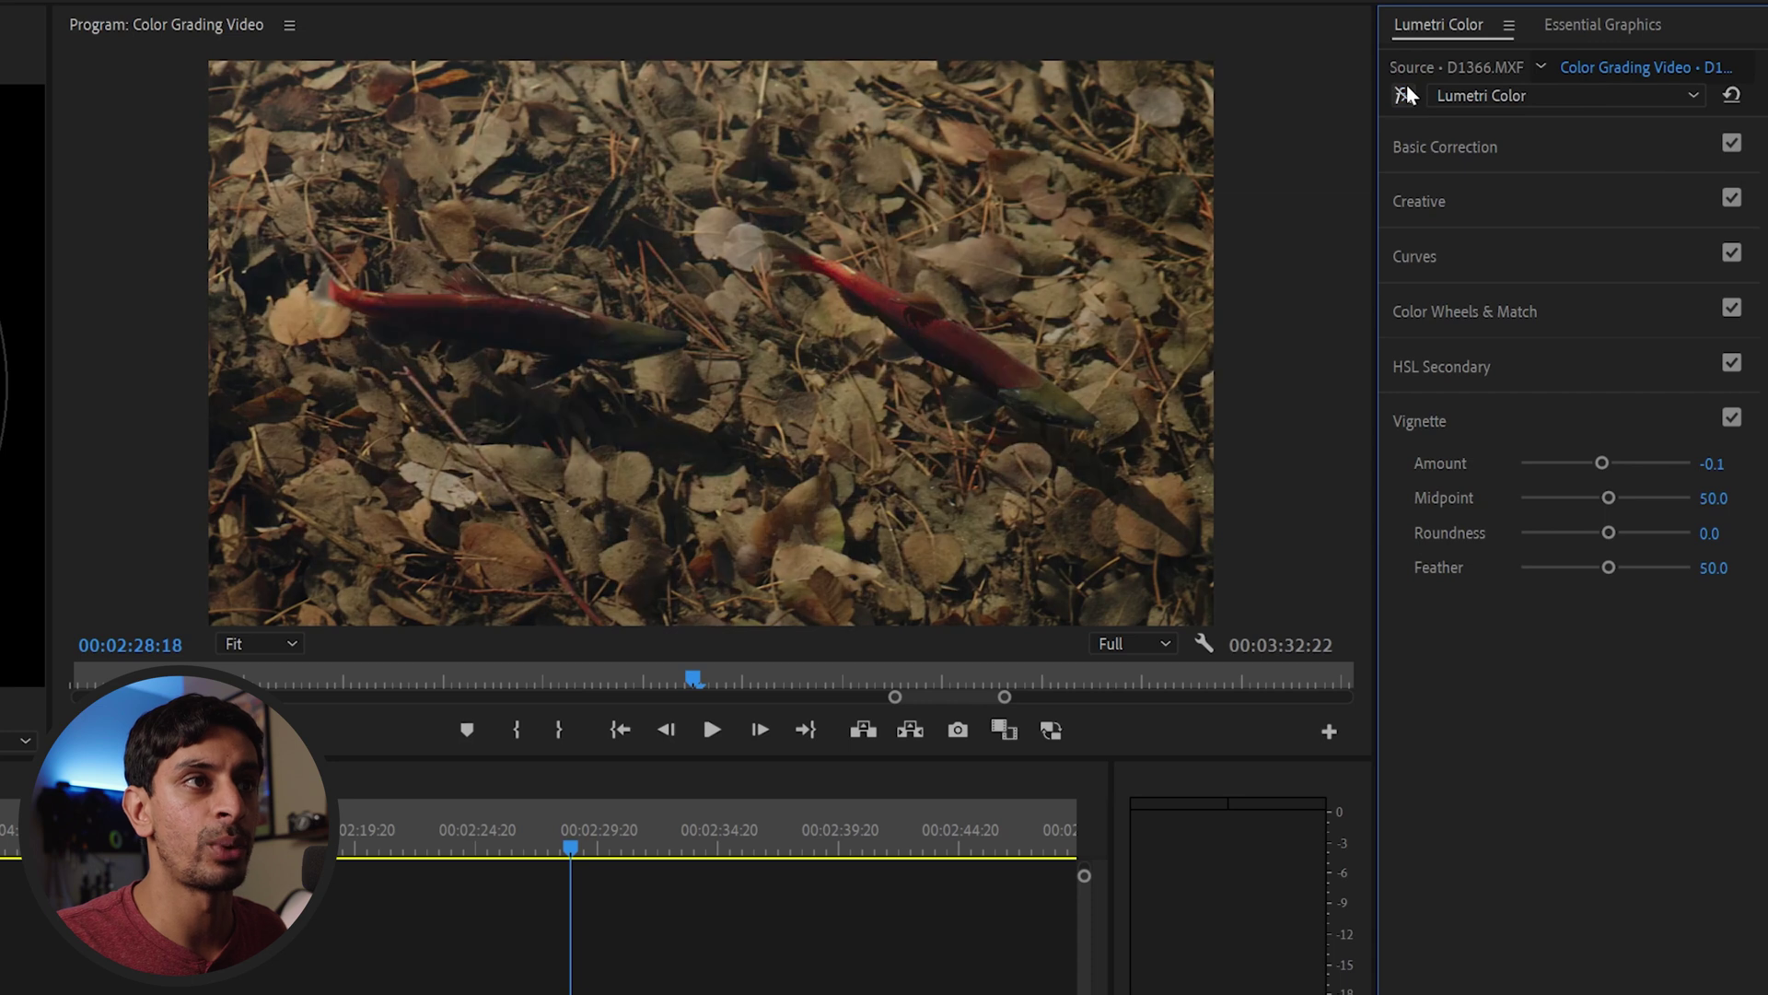
click(1404, 95)
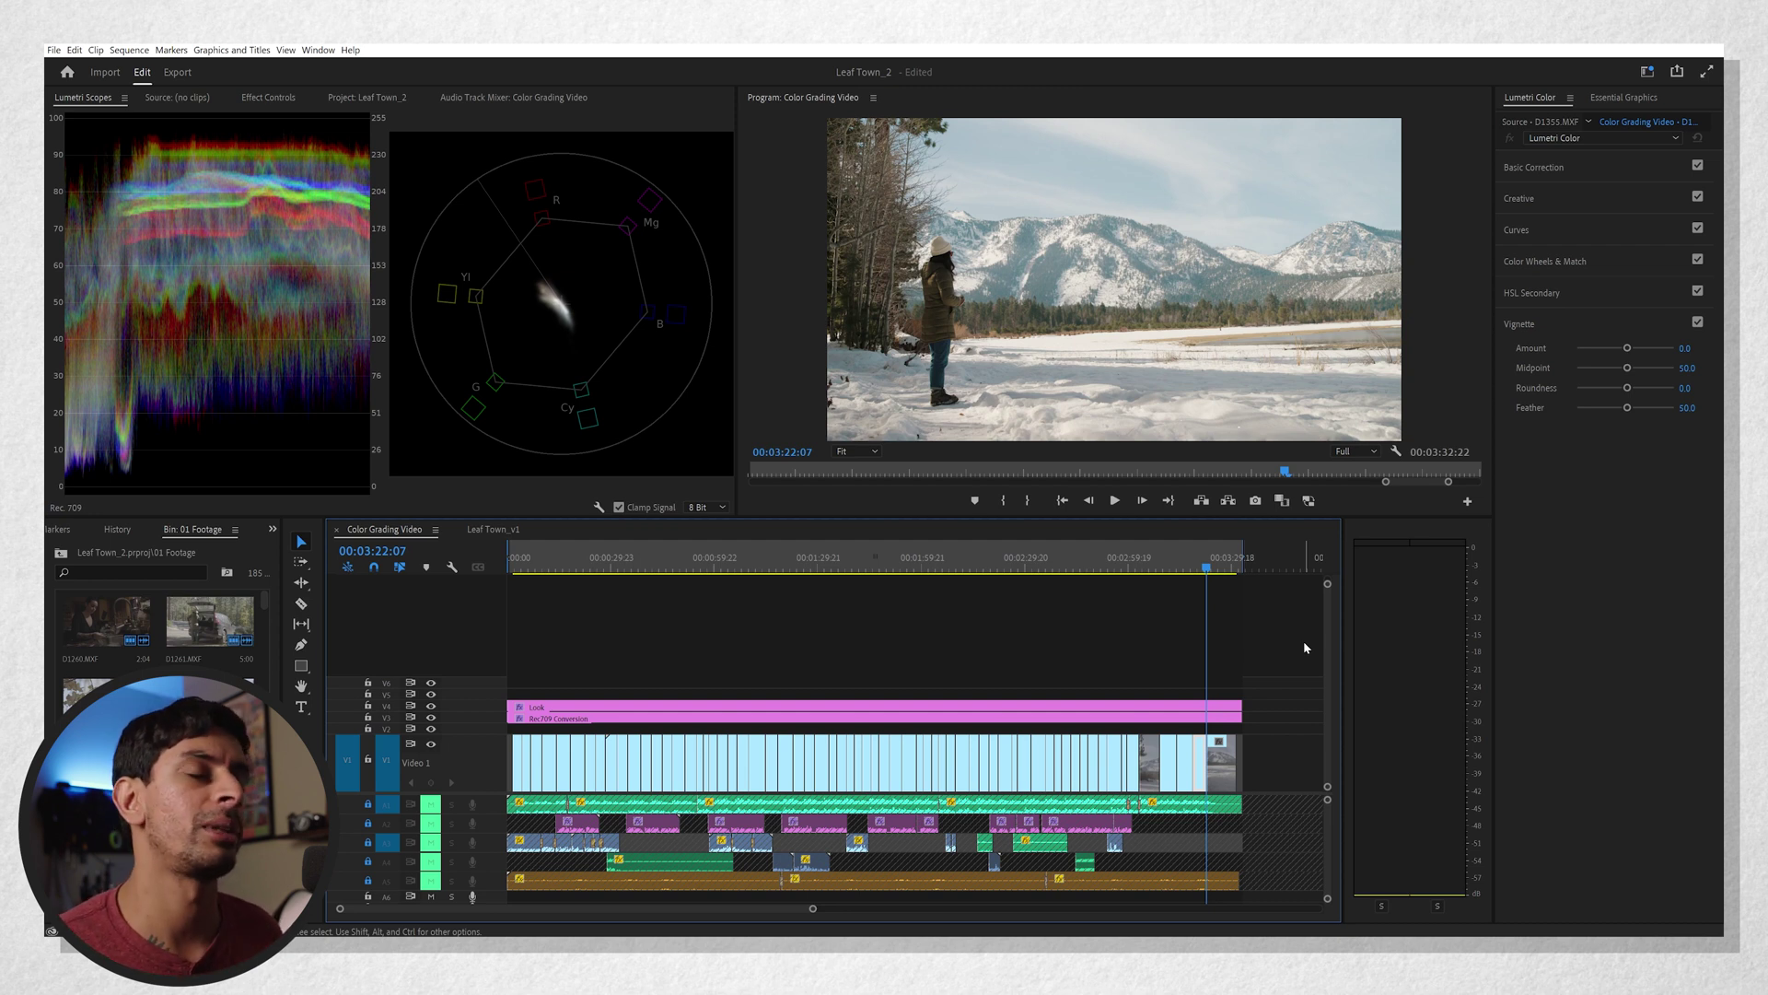
Zoom the timeline in around the playhead with the = key
key(=)
key(=)
key(=)
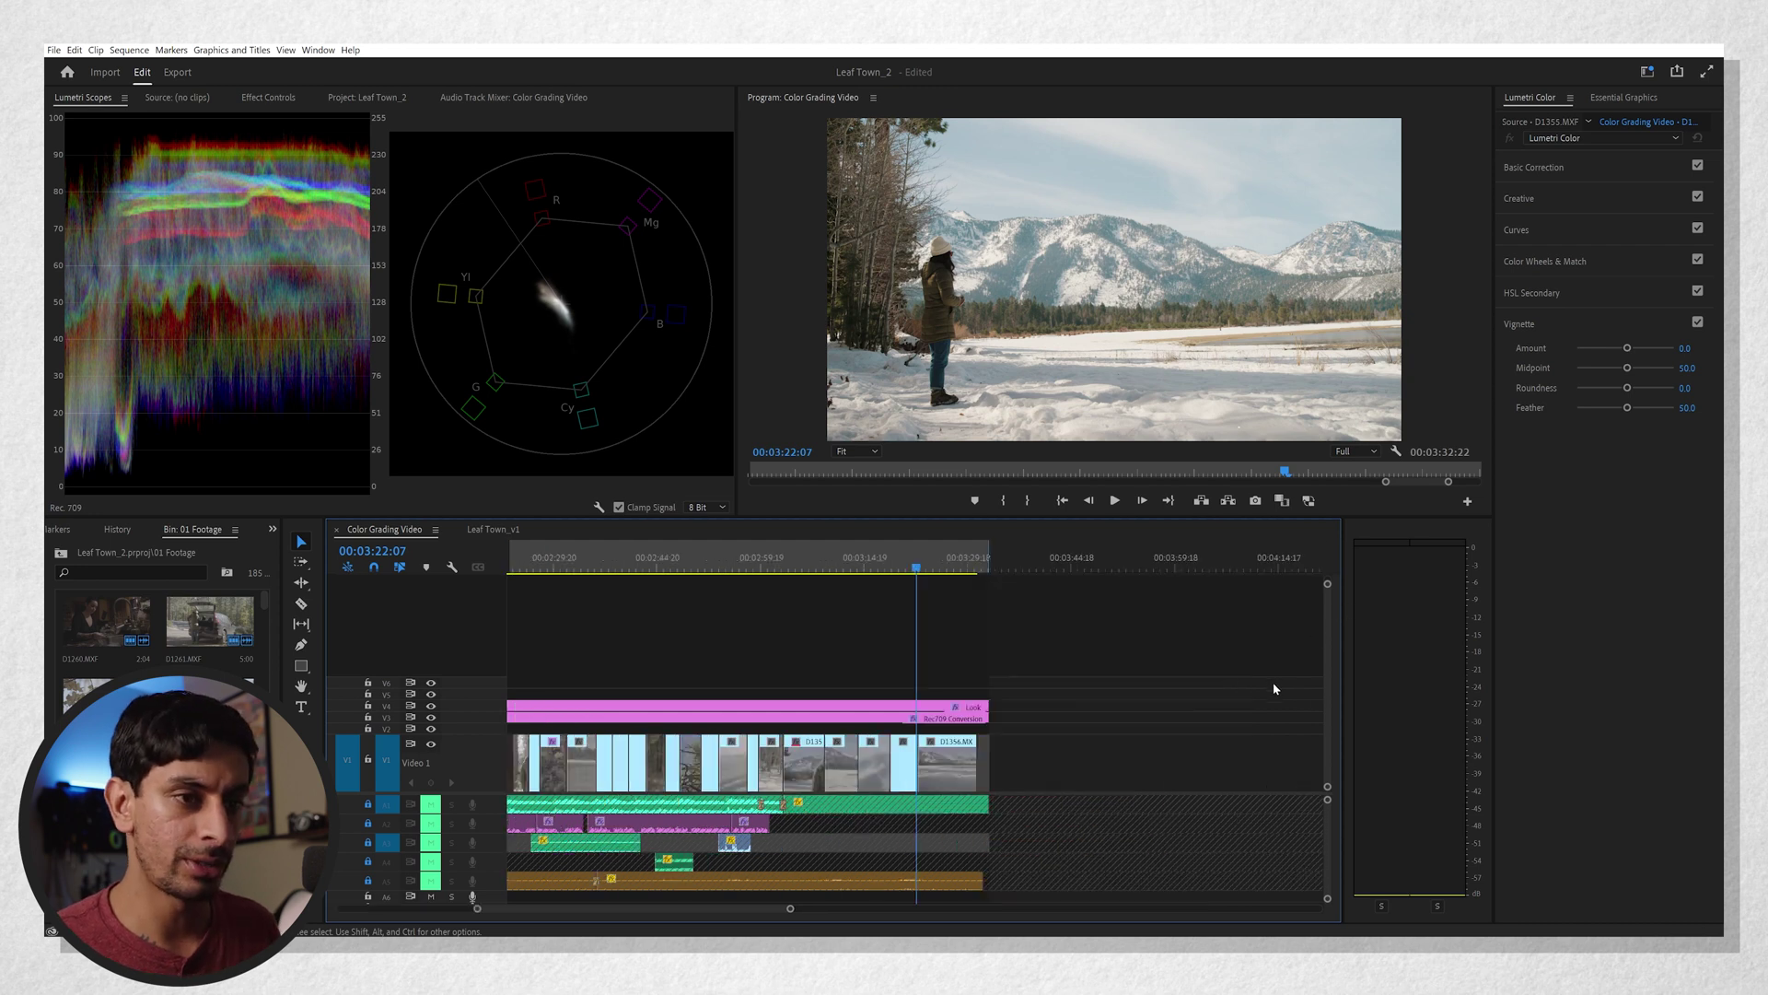
Select clip D1355 and set its Motion Scale to 105 and Rotation to 2°
click(865, 764)
click(268, 97)
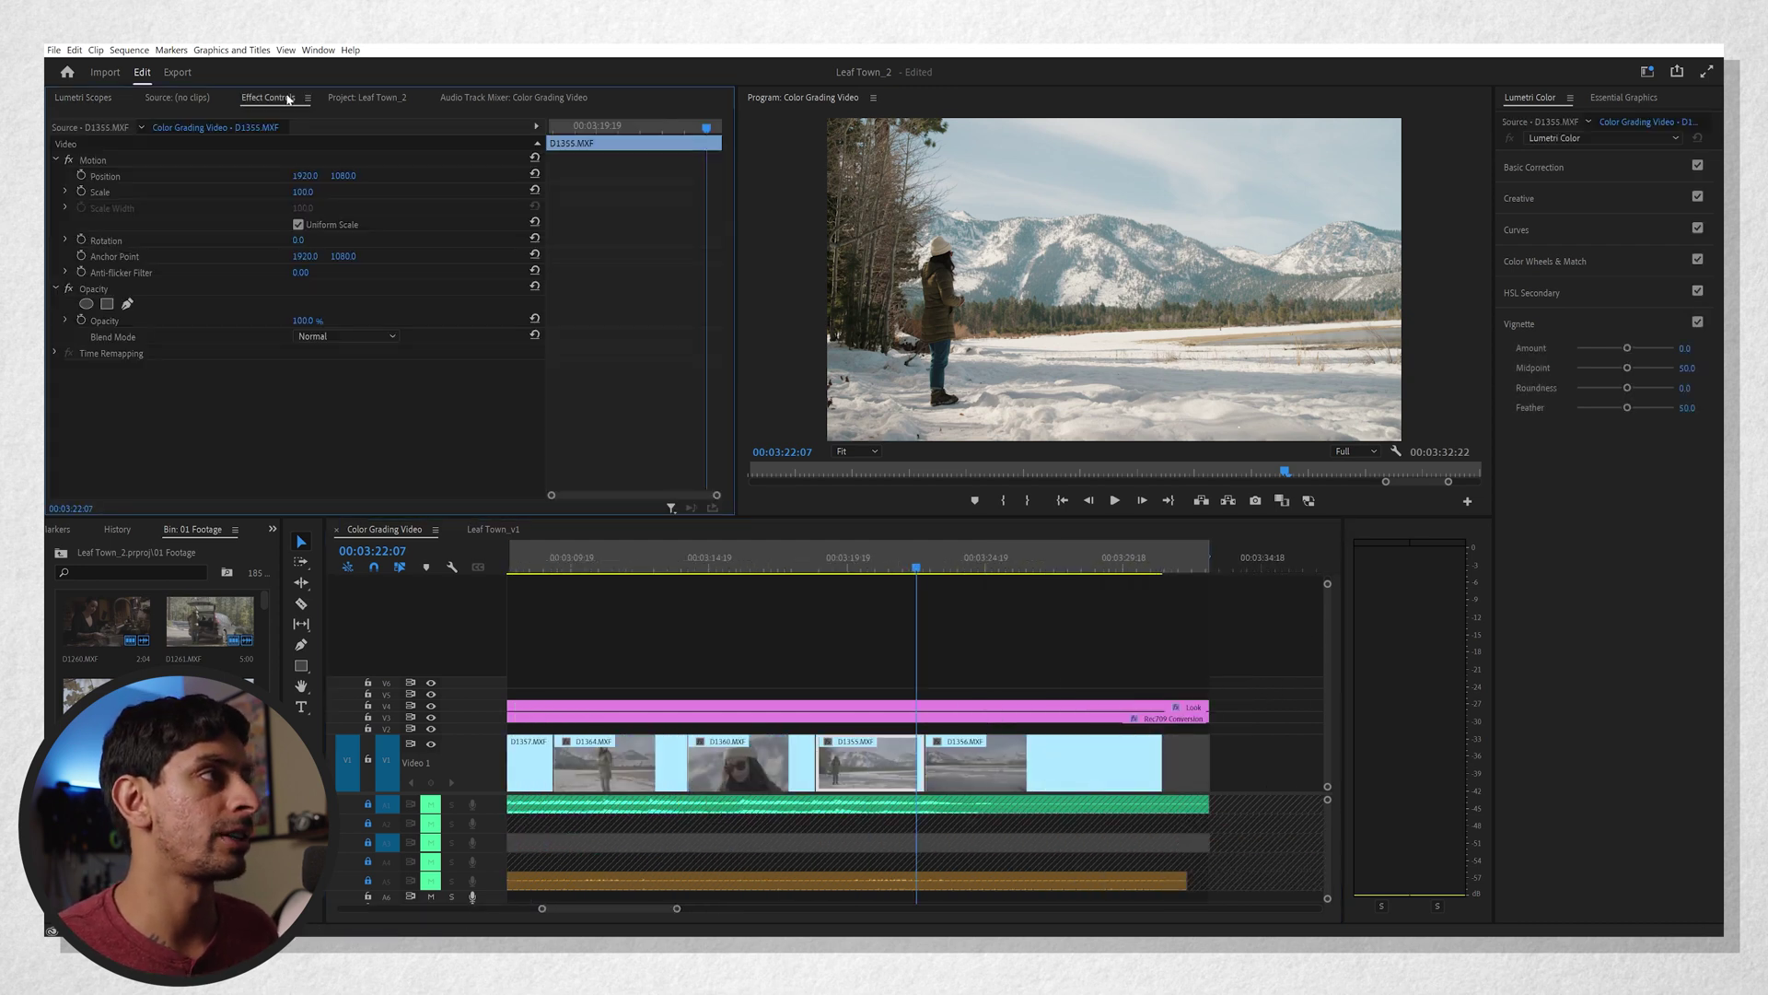
click(303, 192)
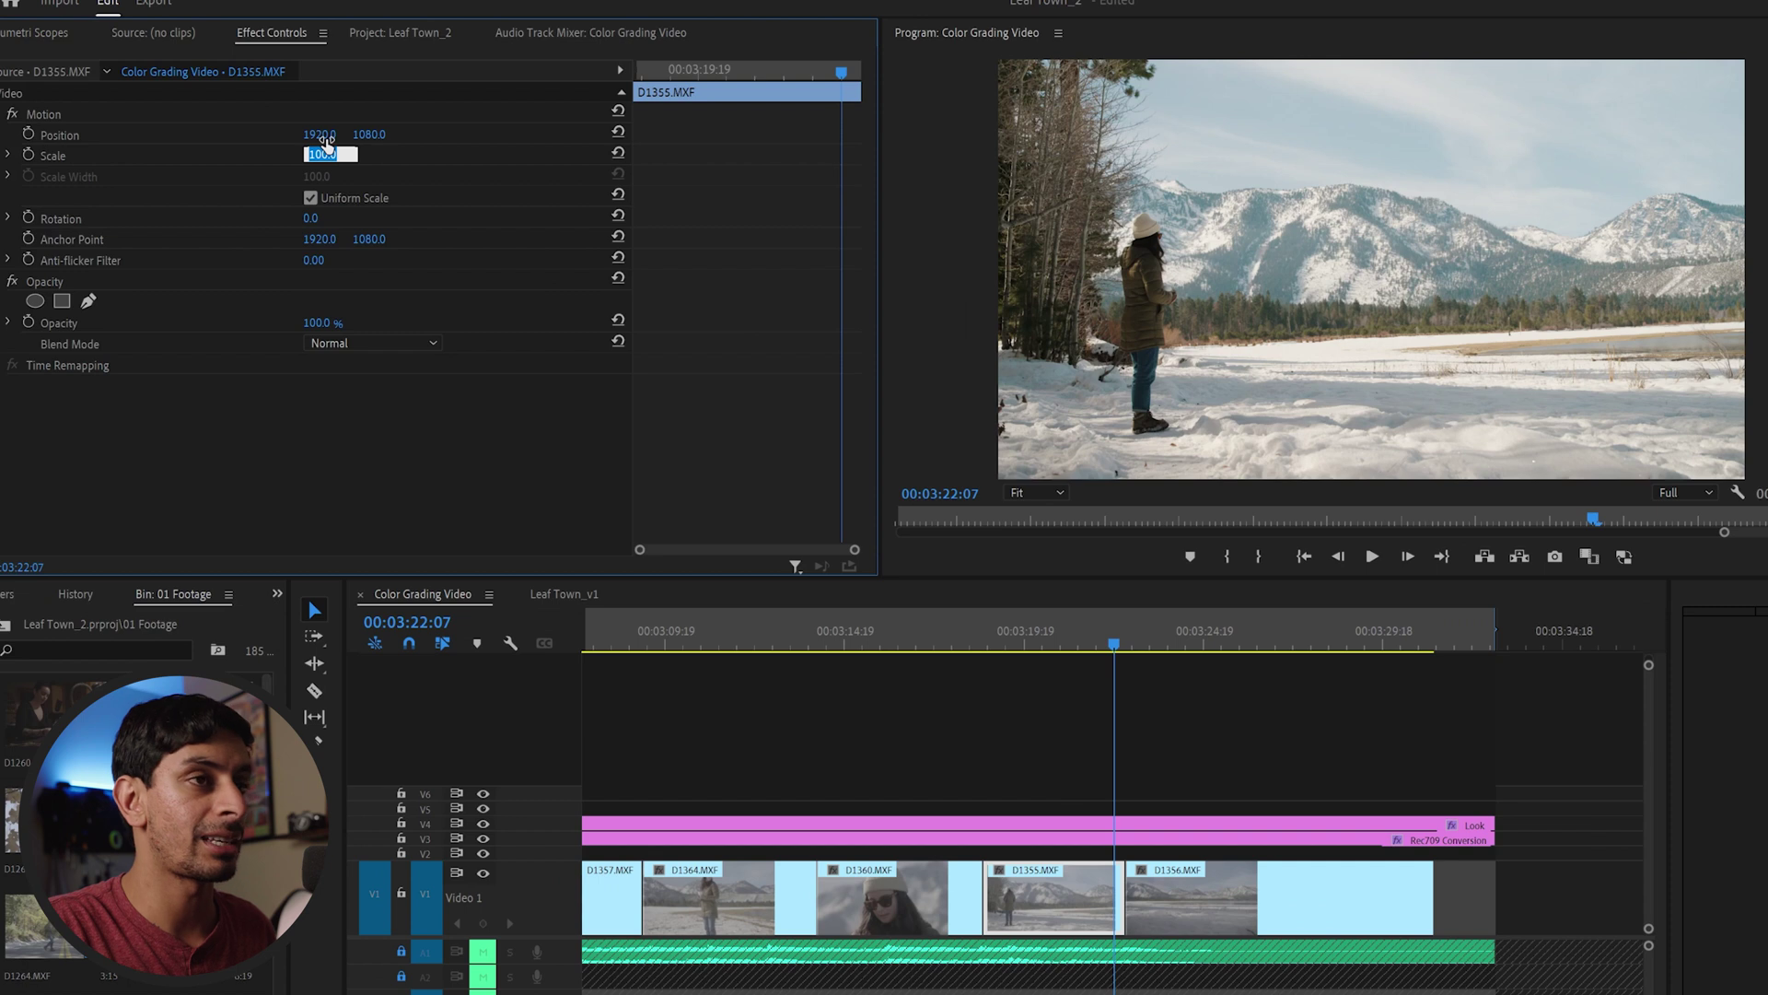
text(105)
key(Return)
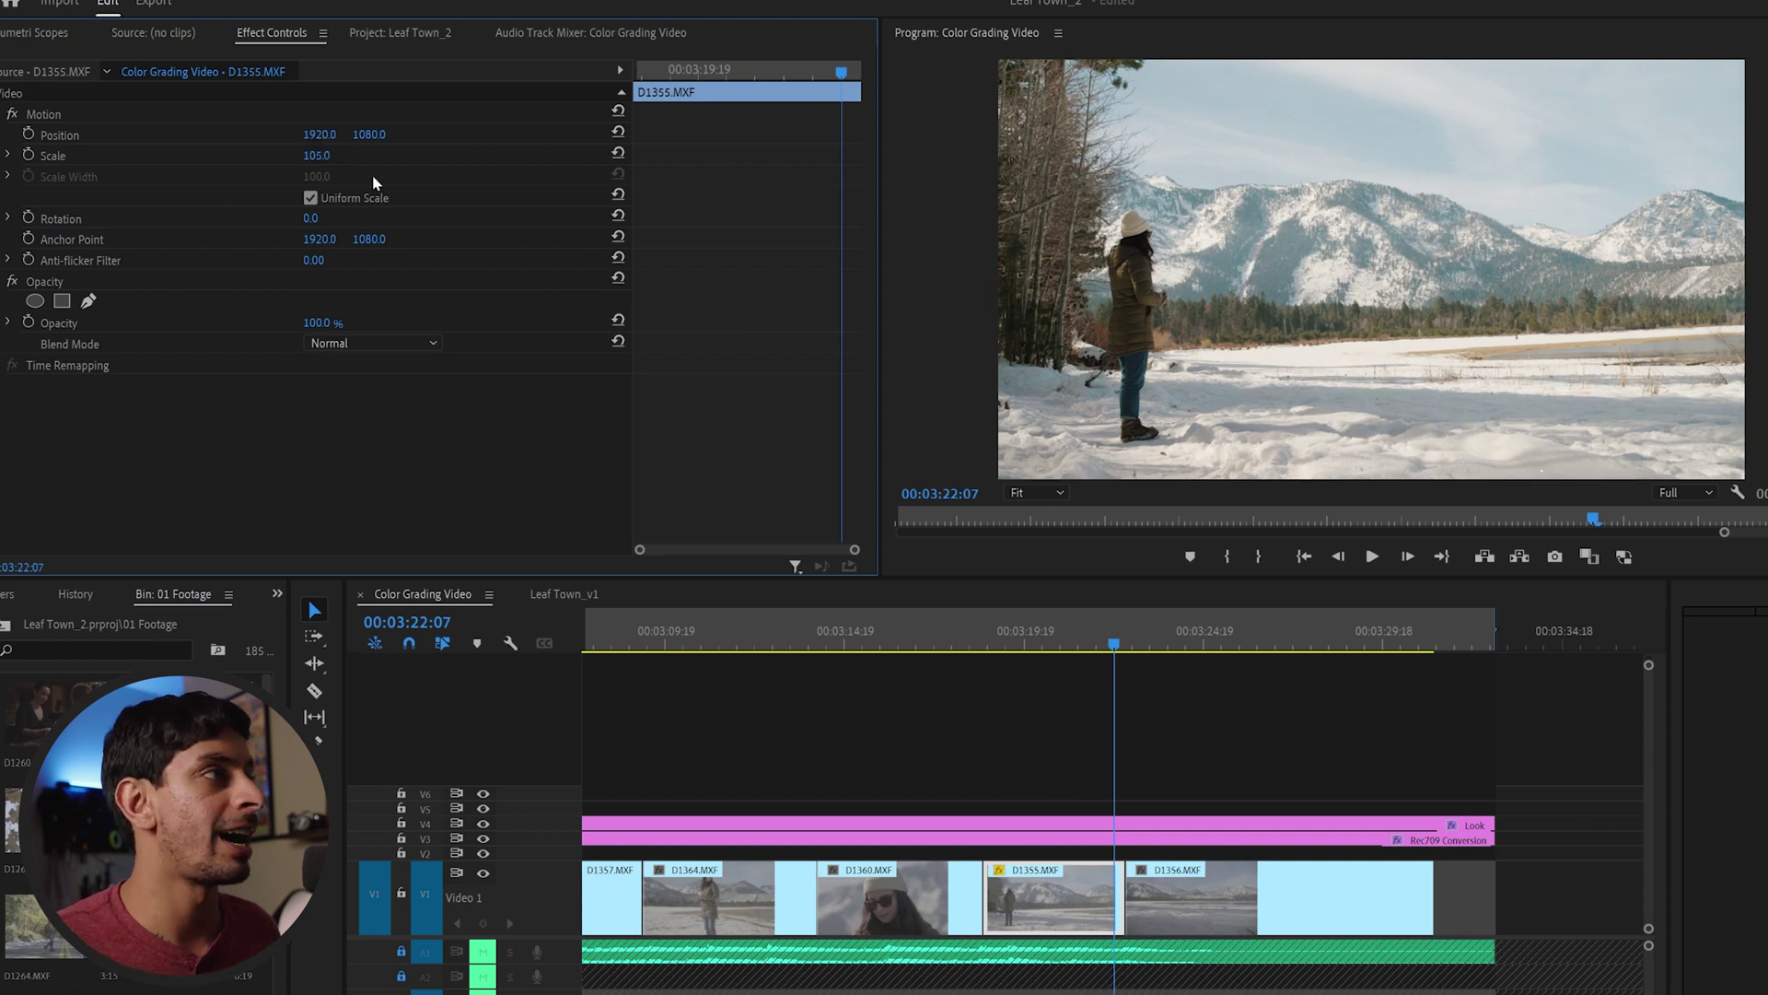
drag(325, 215, 329, 214)
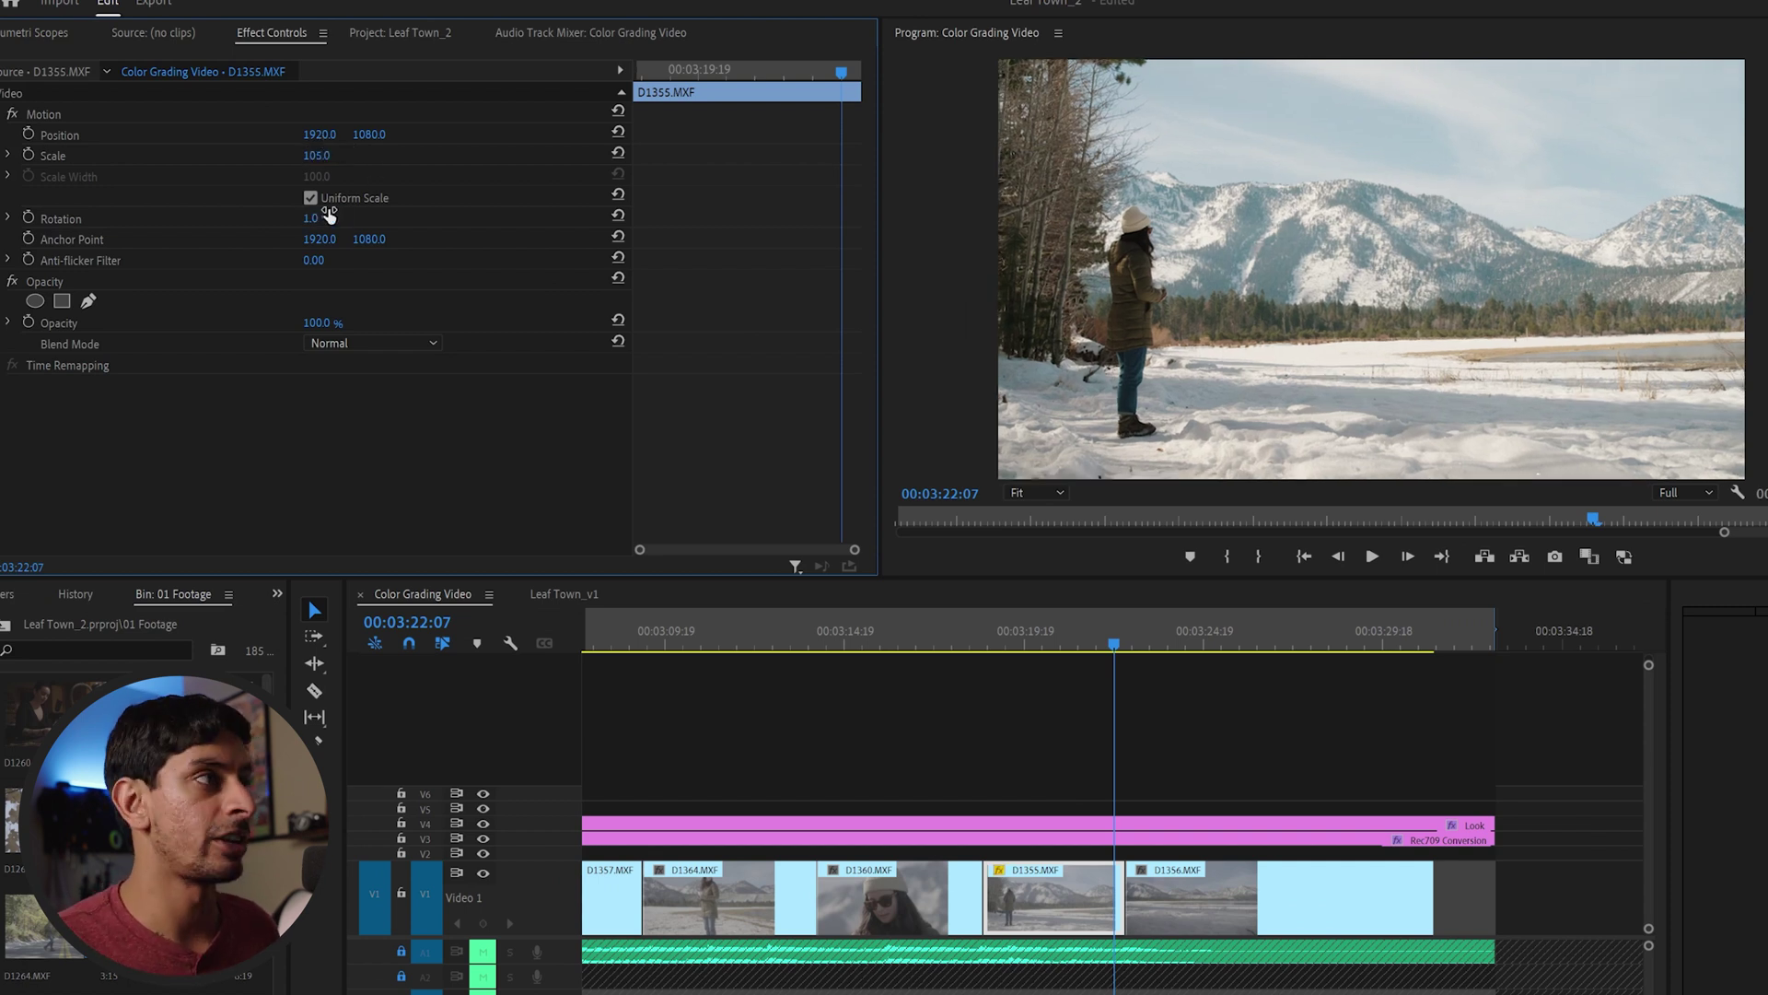
click(327, 216)
text(2)
key(Return)
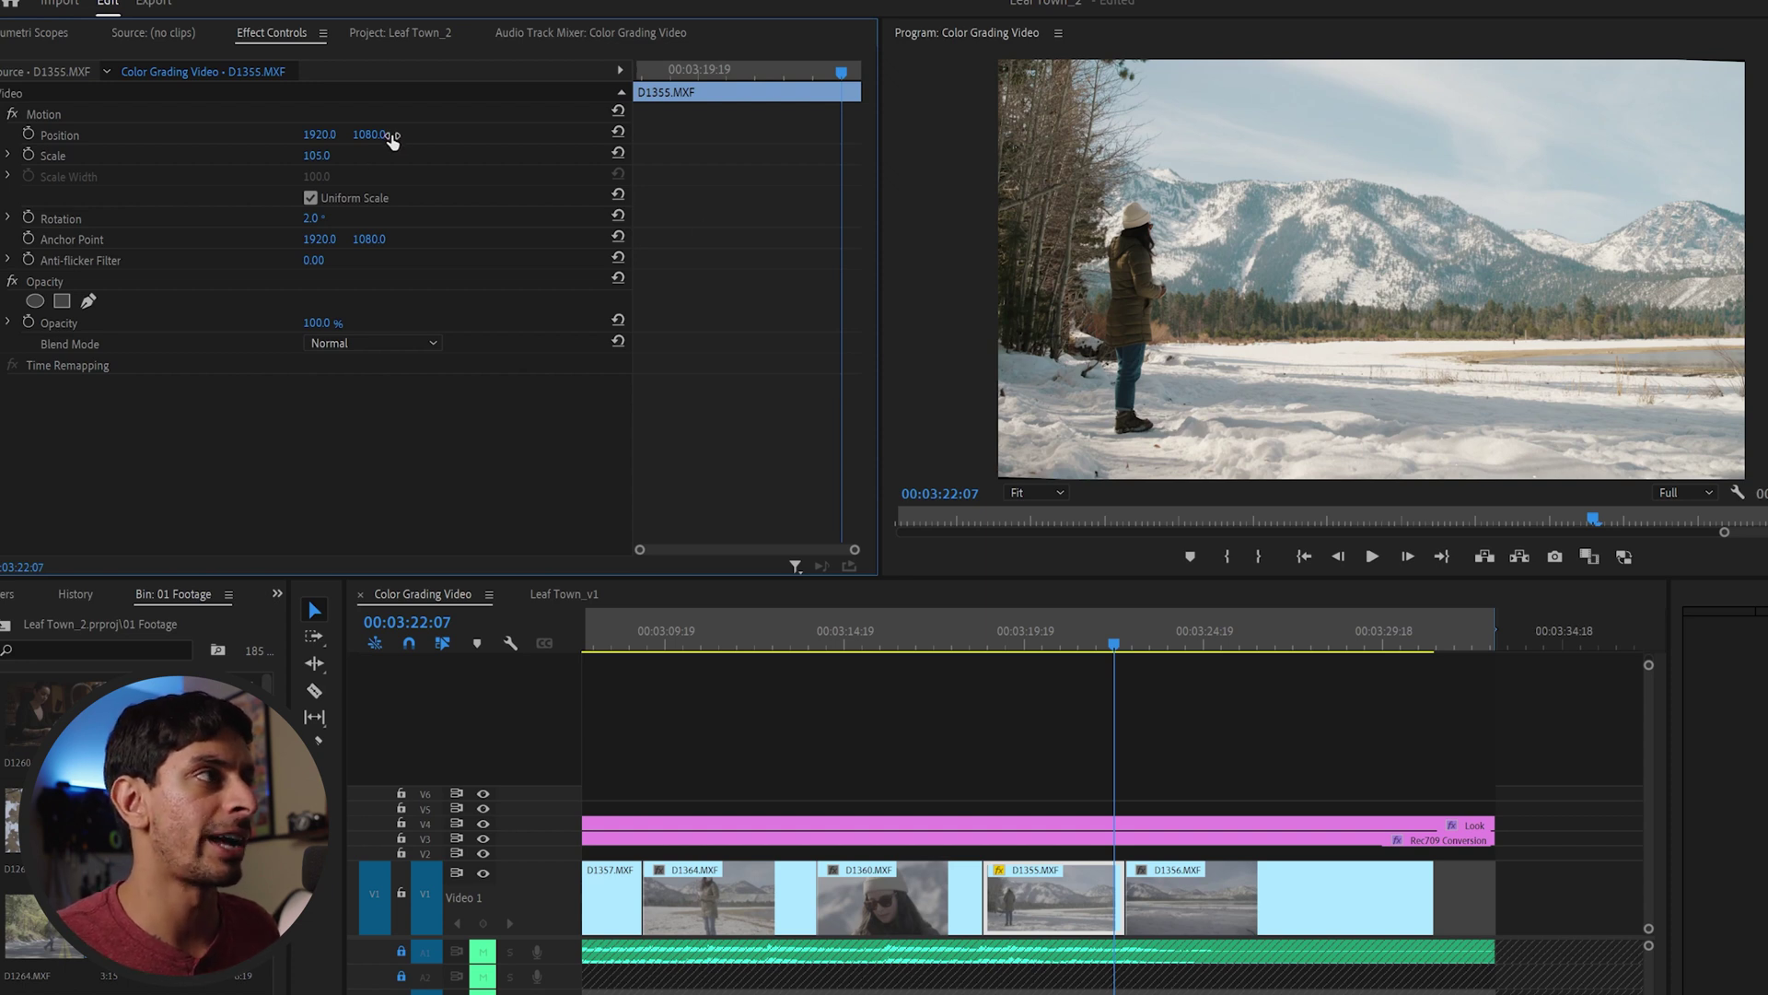
Raise the clip's Scale to 108 and set its Position Y to 1062
drag(387, 136, 439, 134)
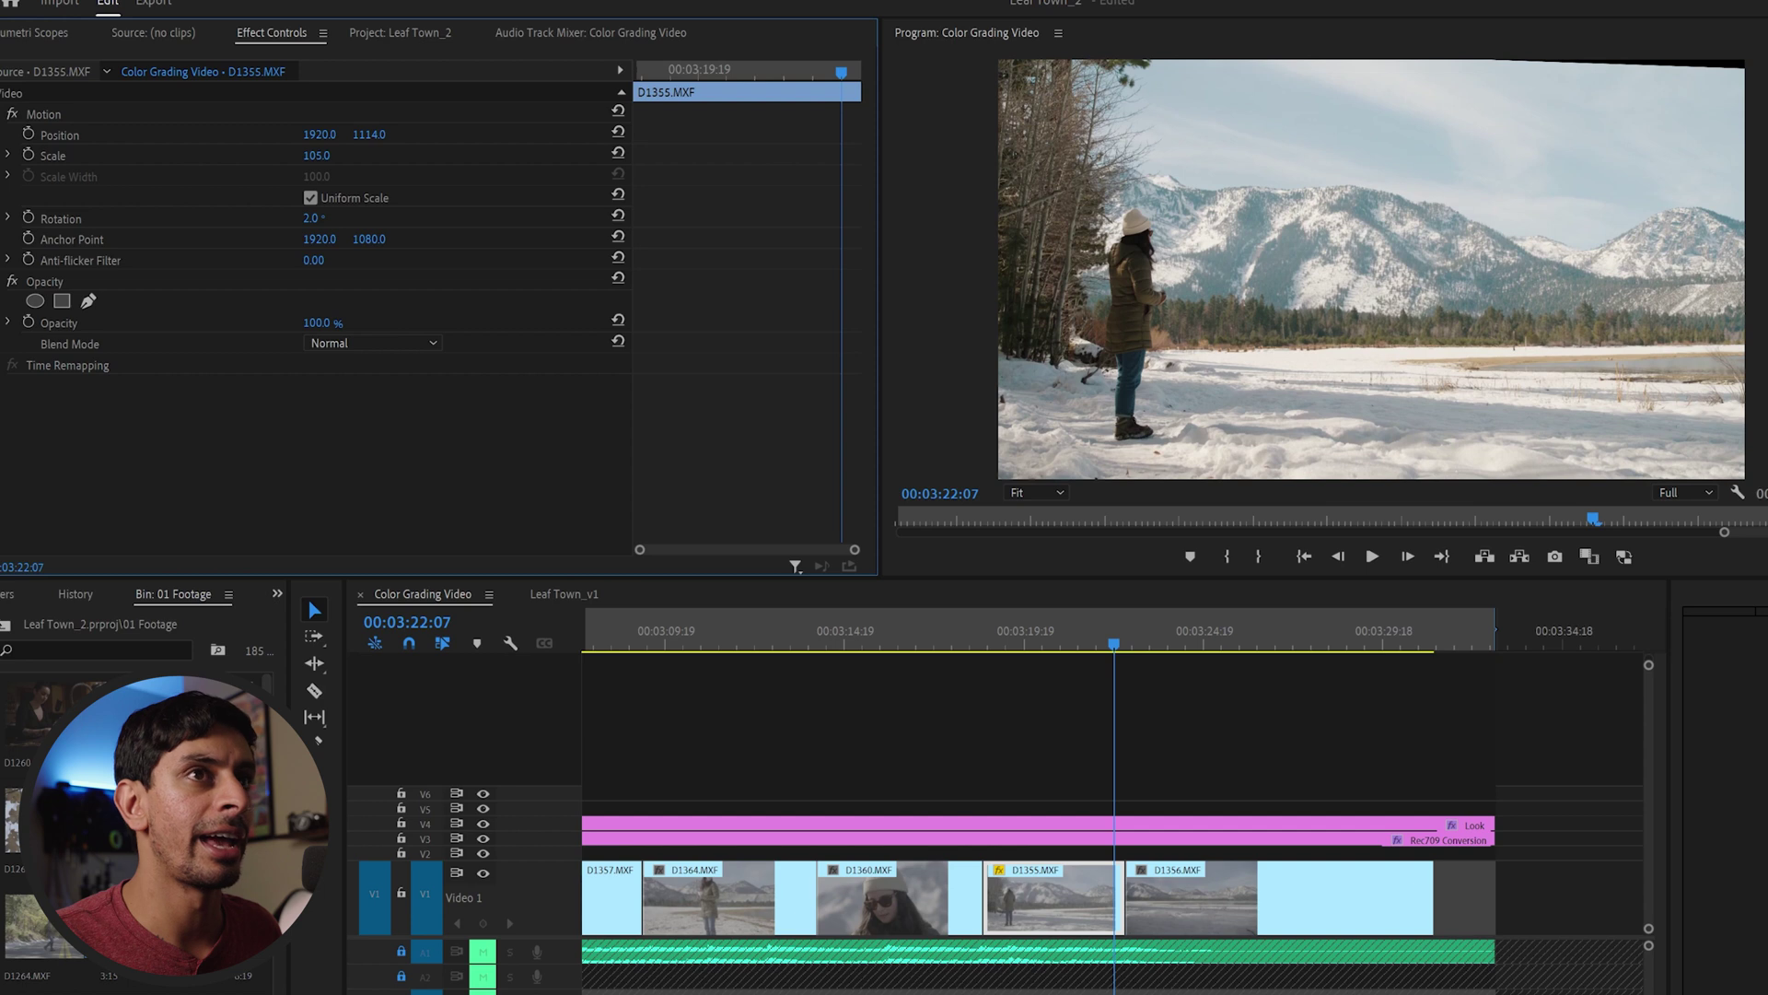
click(318, 155)
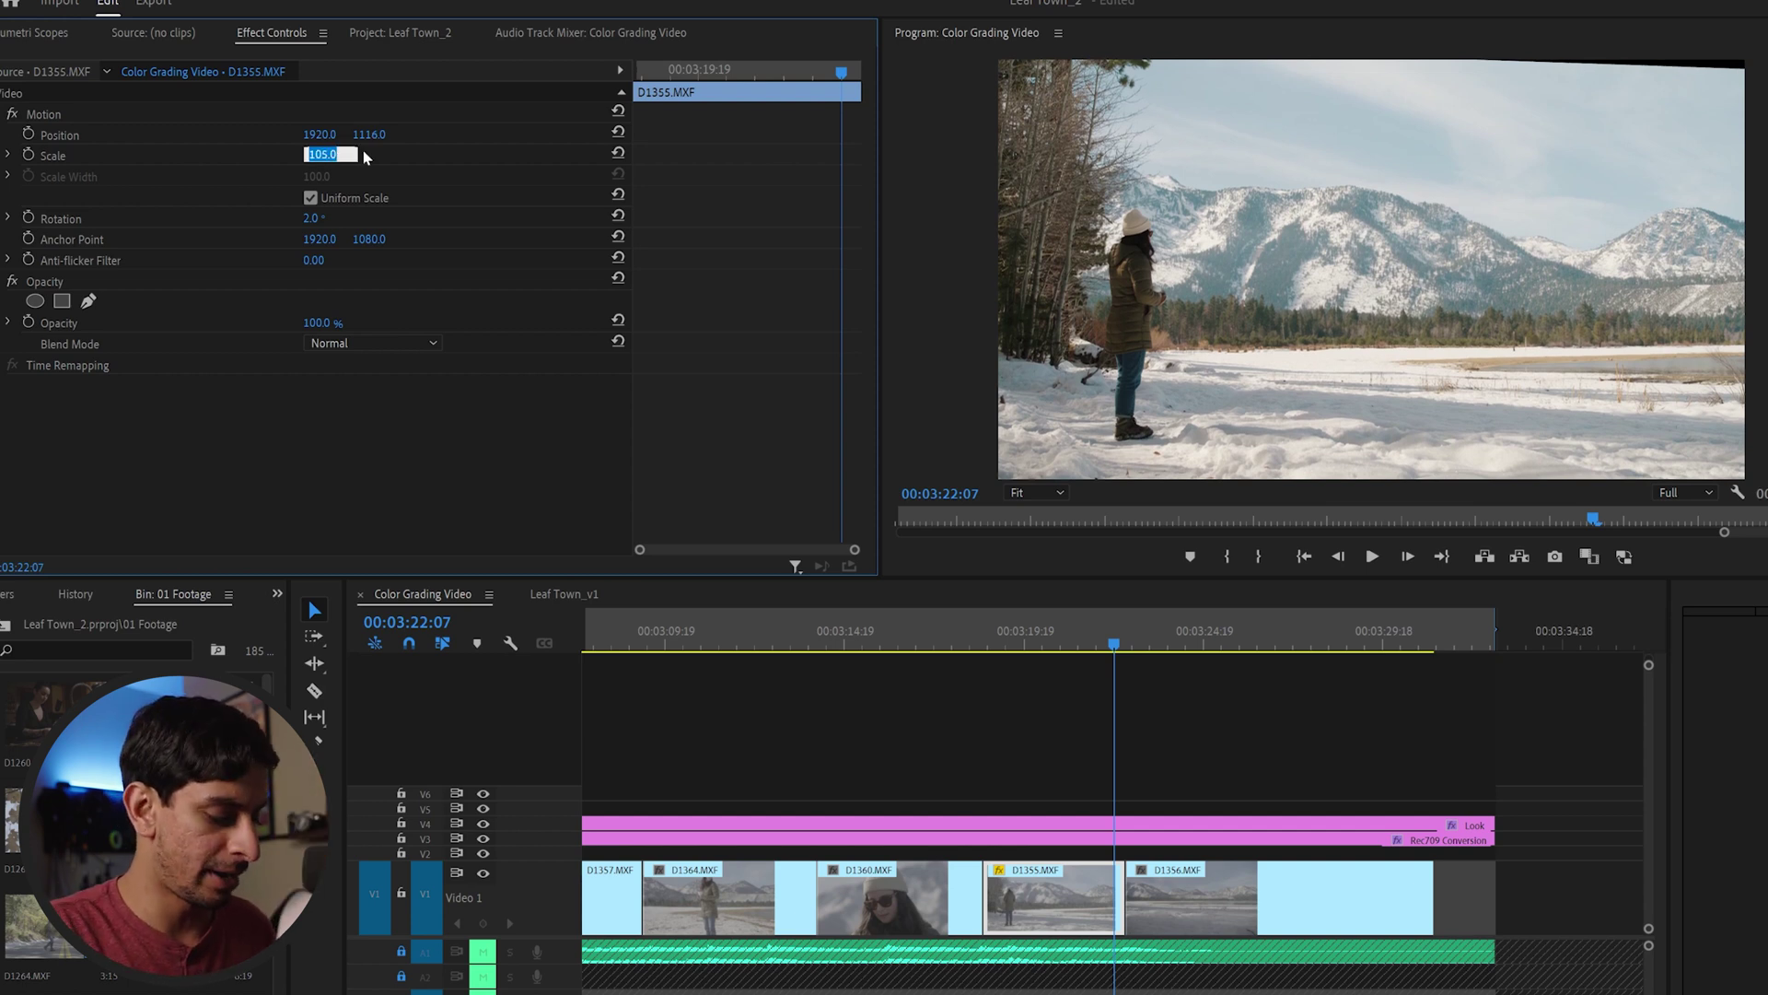
text(108)
key(Return)
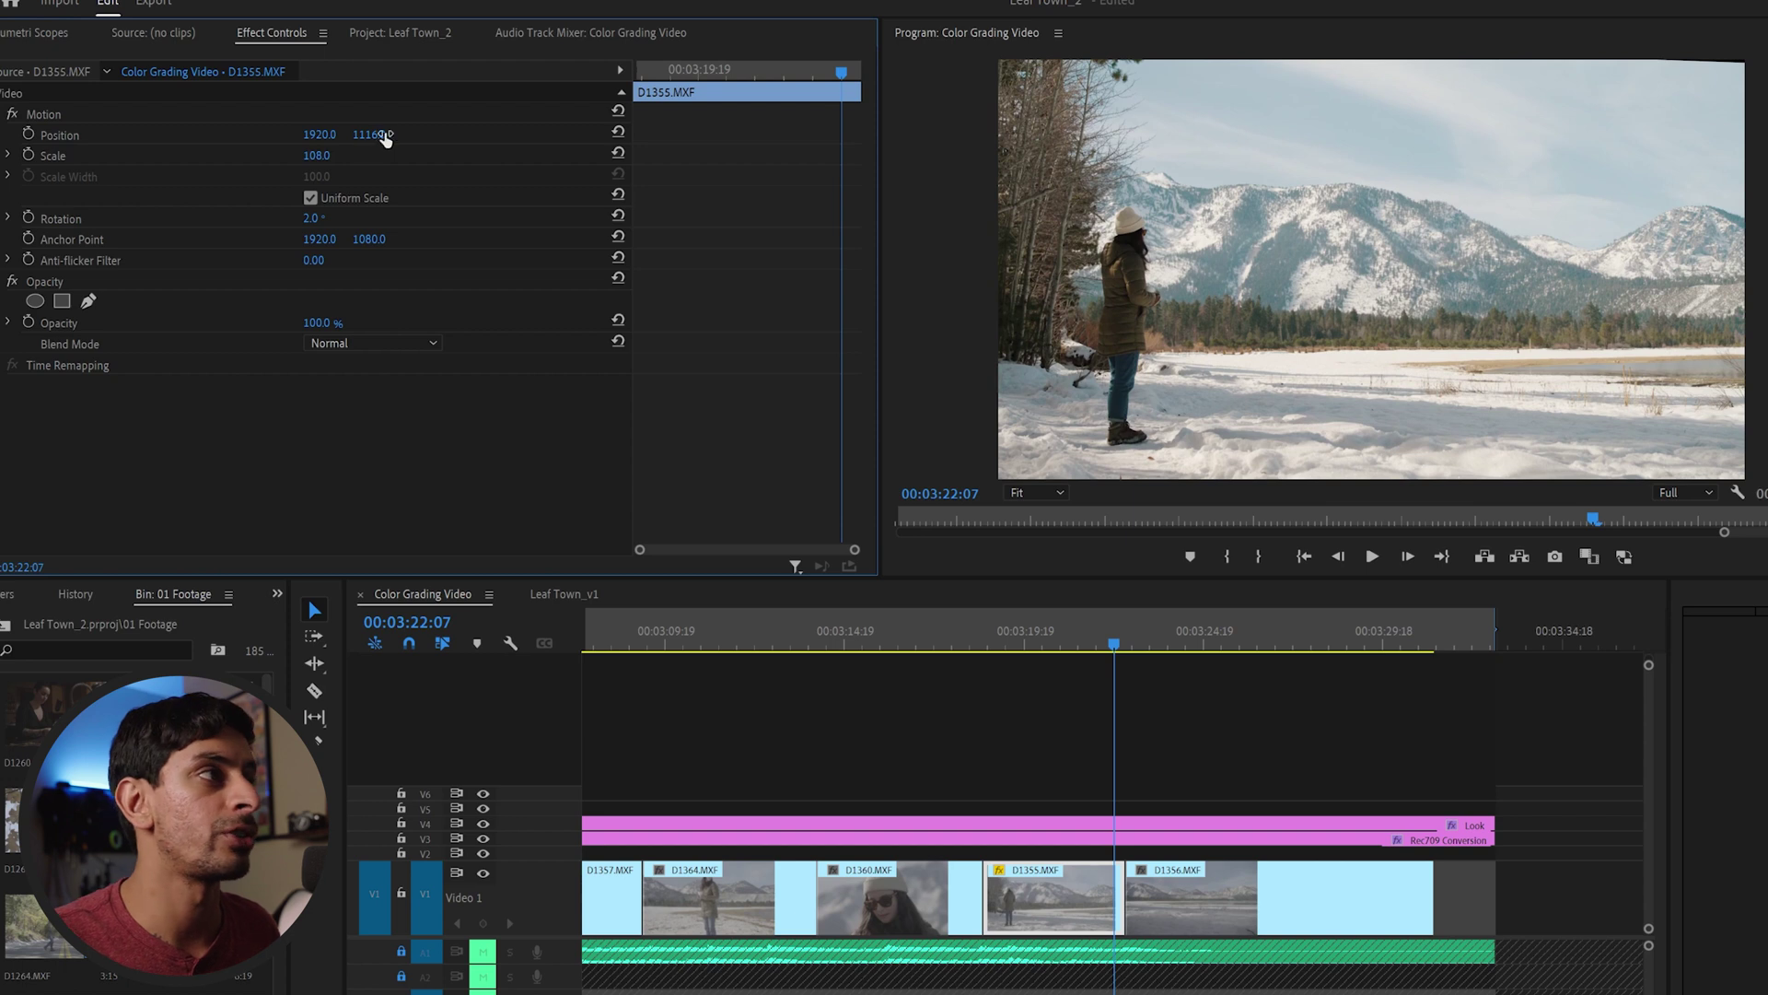
drag(369, 134, 319, 135)
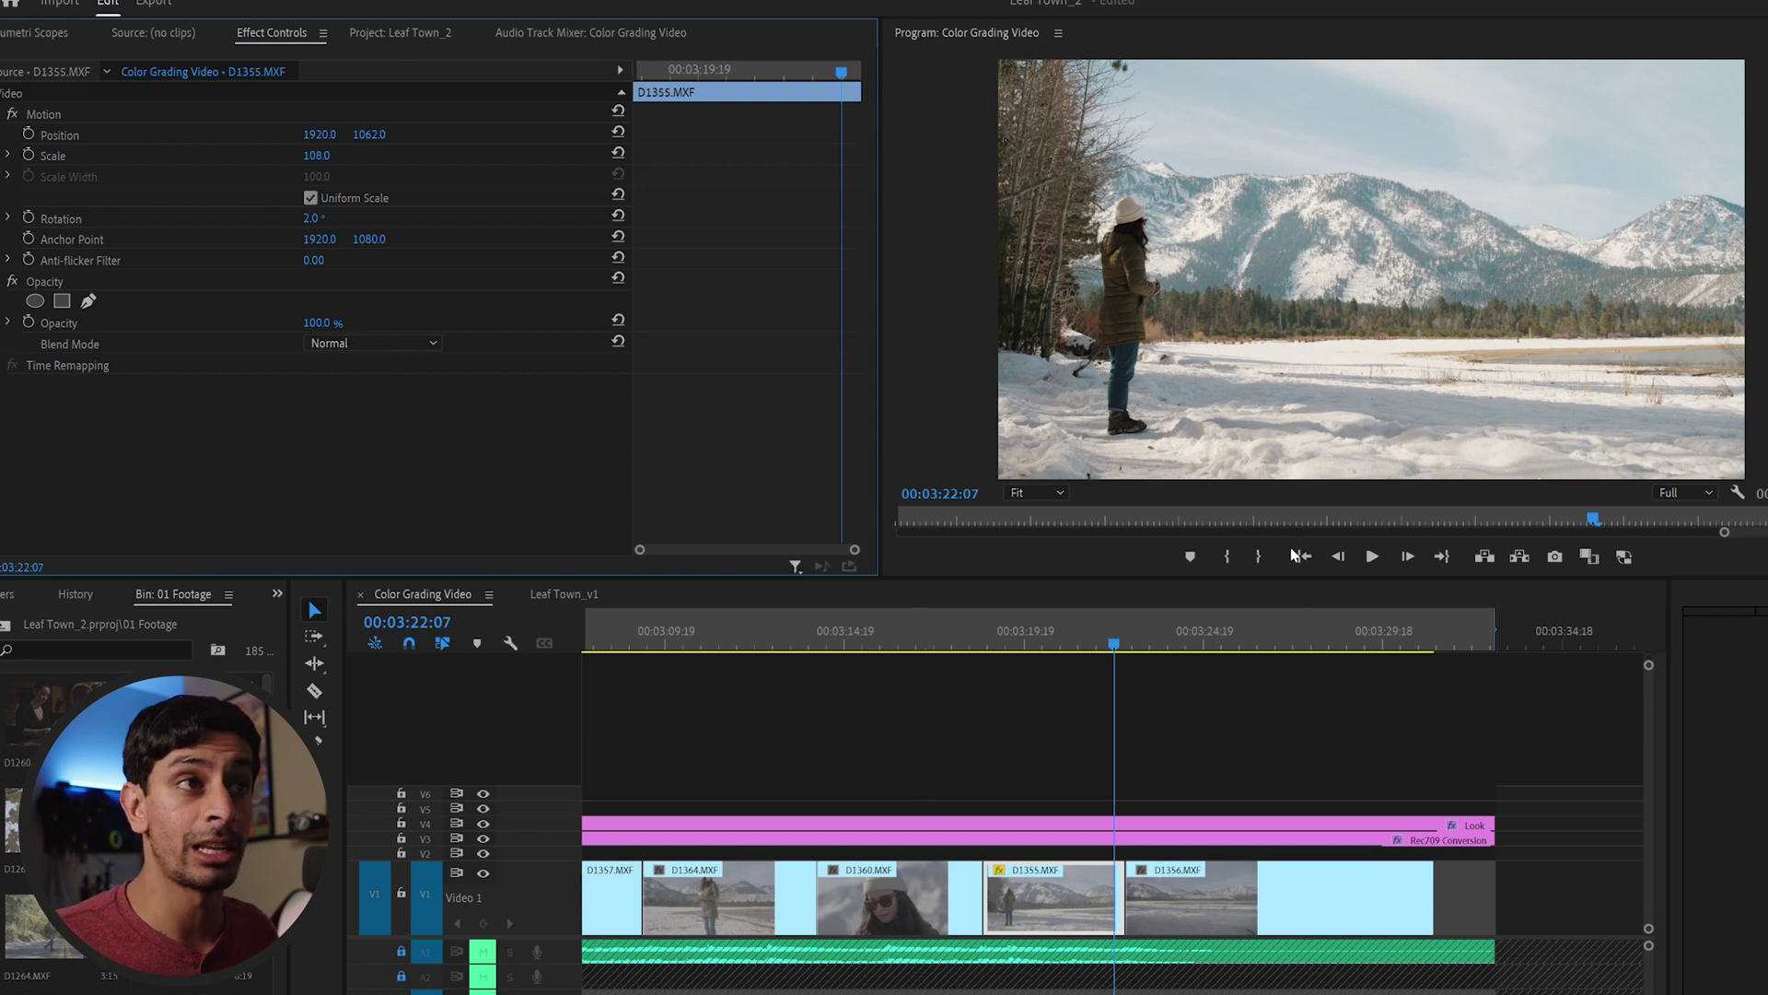
click(1077, 884)
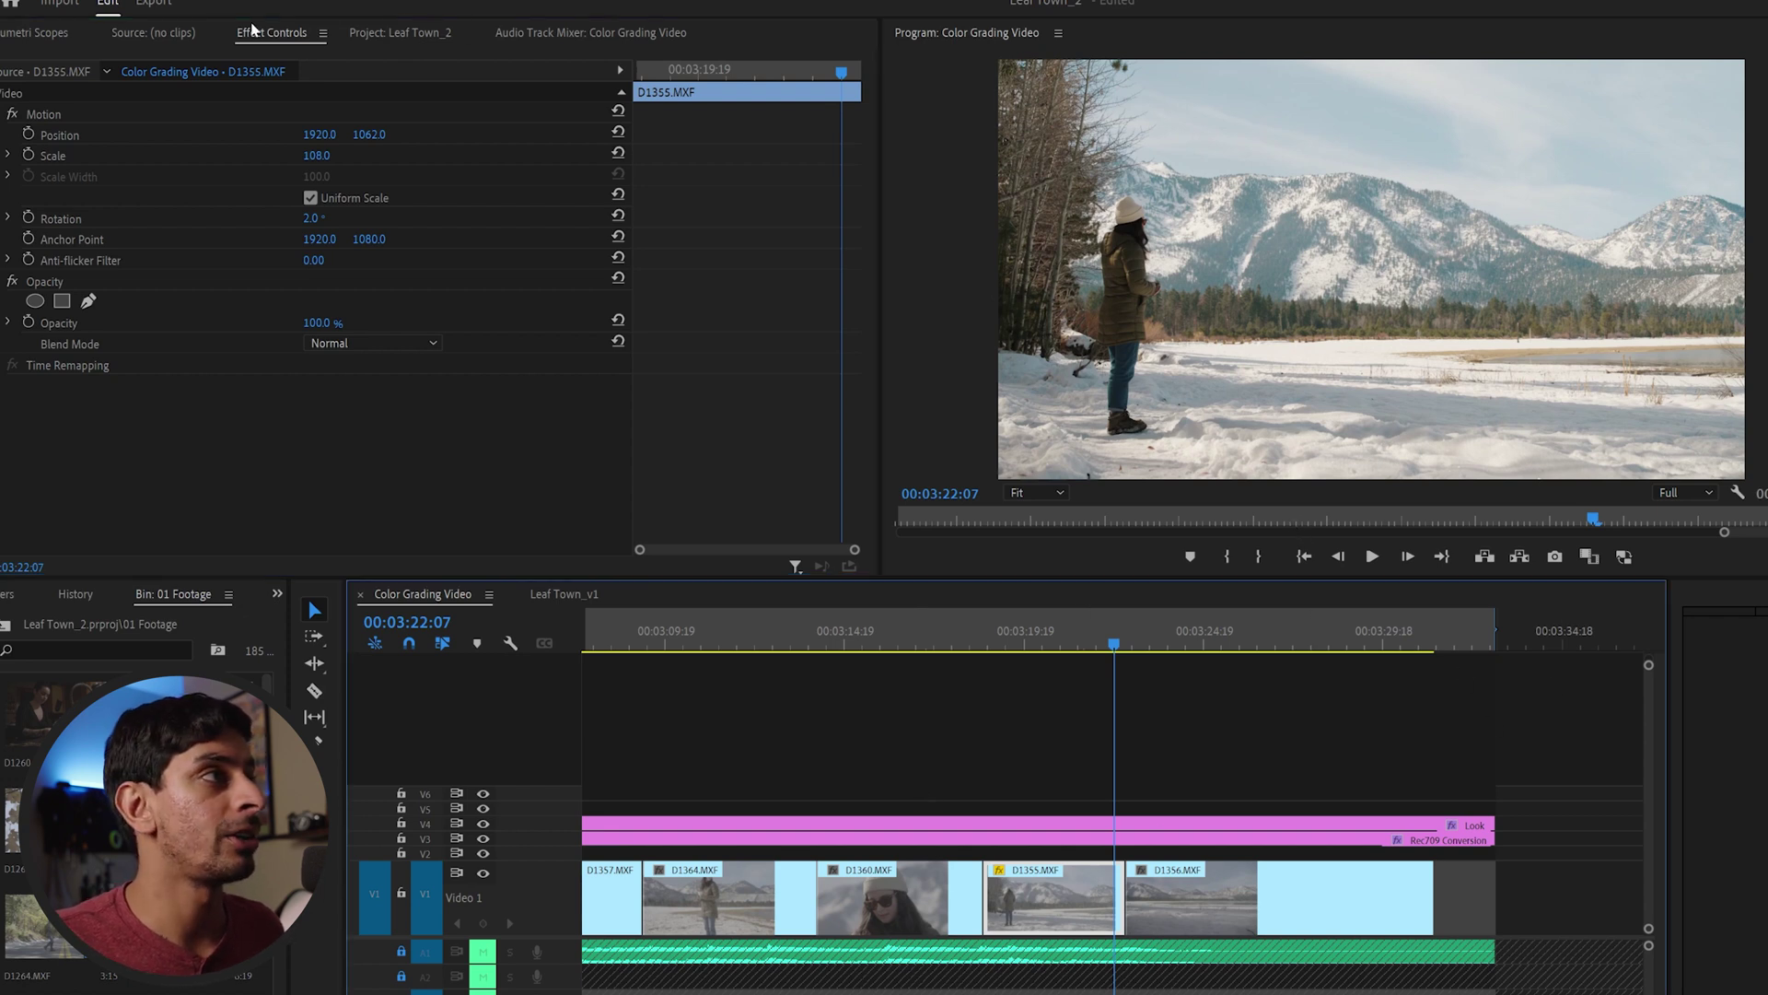
With Lumetri Scopes showing, set the snowy shot's Blacks to -18.8, Whites to -21.9, Shadows to -9.4
click(66, 33)
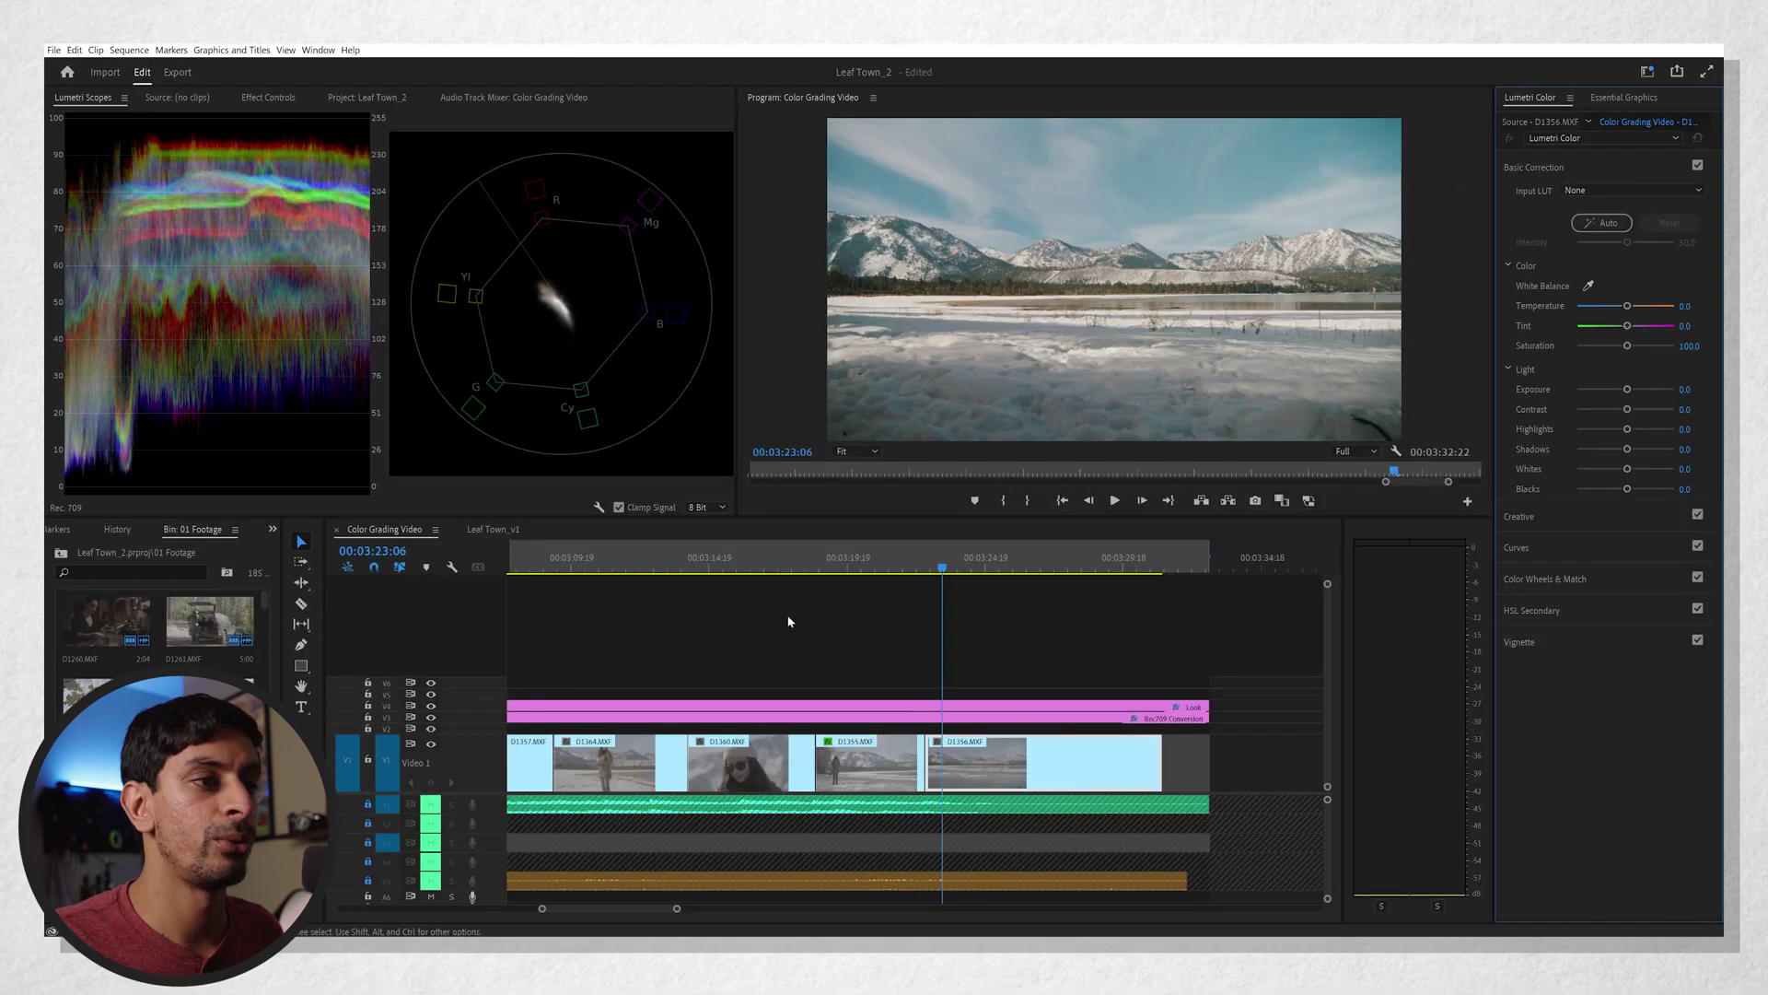
drag(1626, 489, 1612, 472)
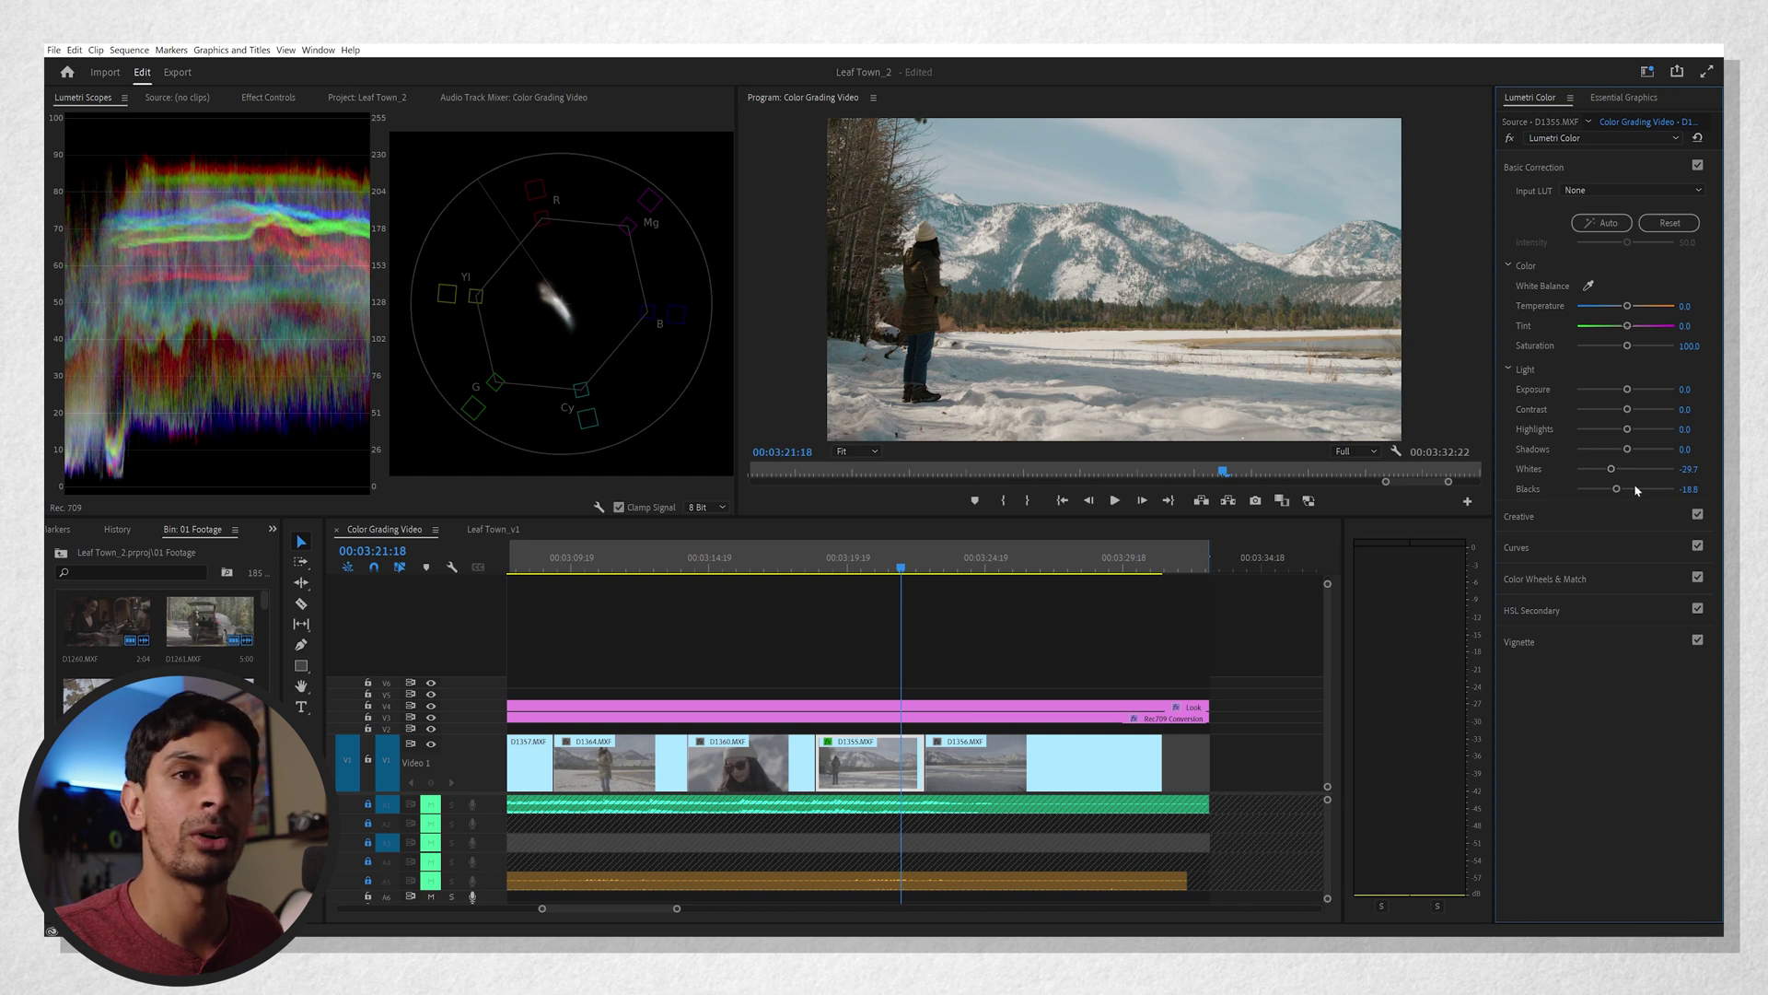
drag(1611, 472, 1614, 471)
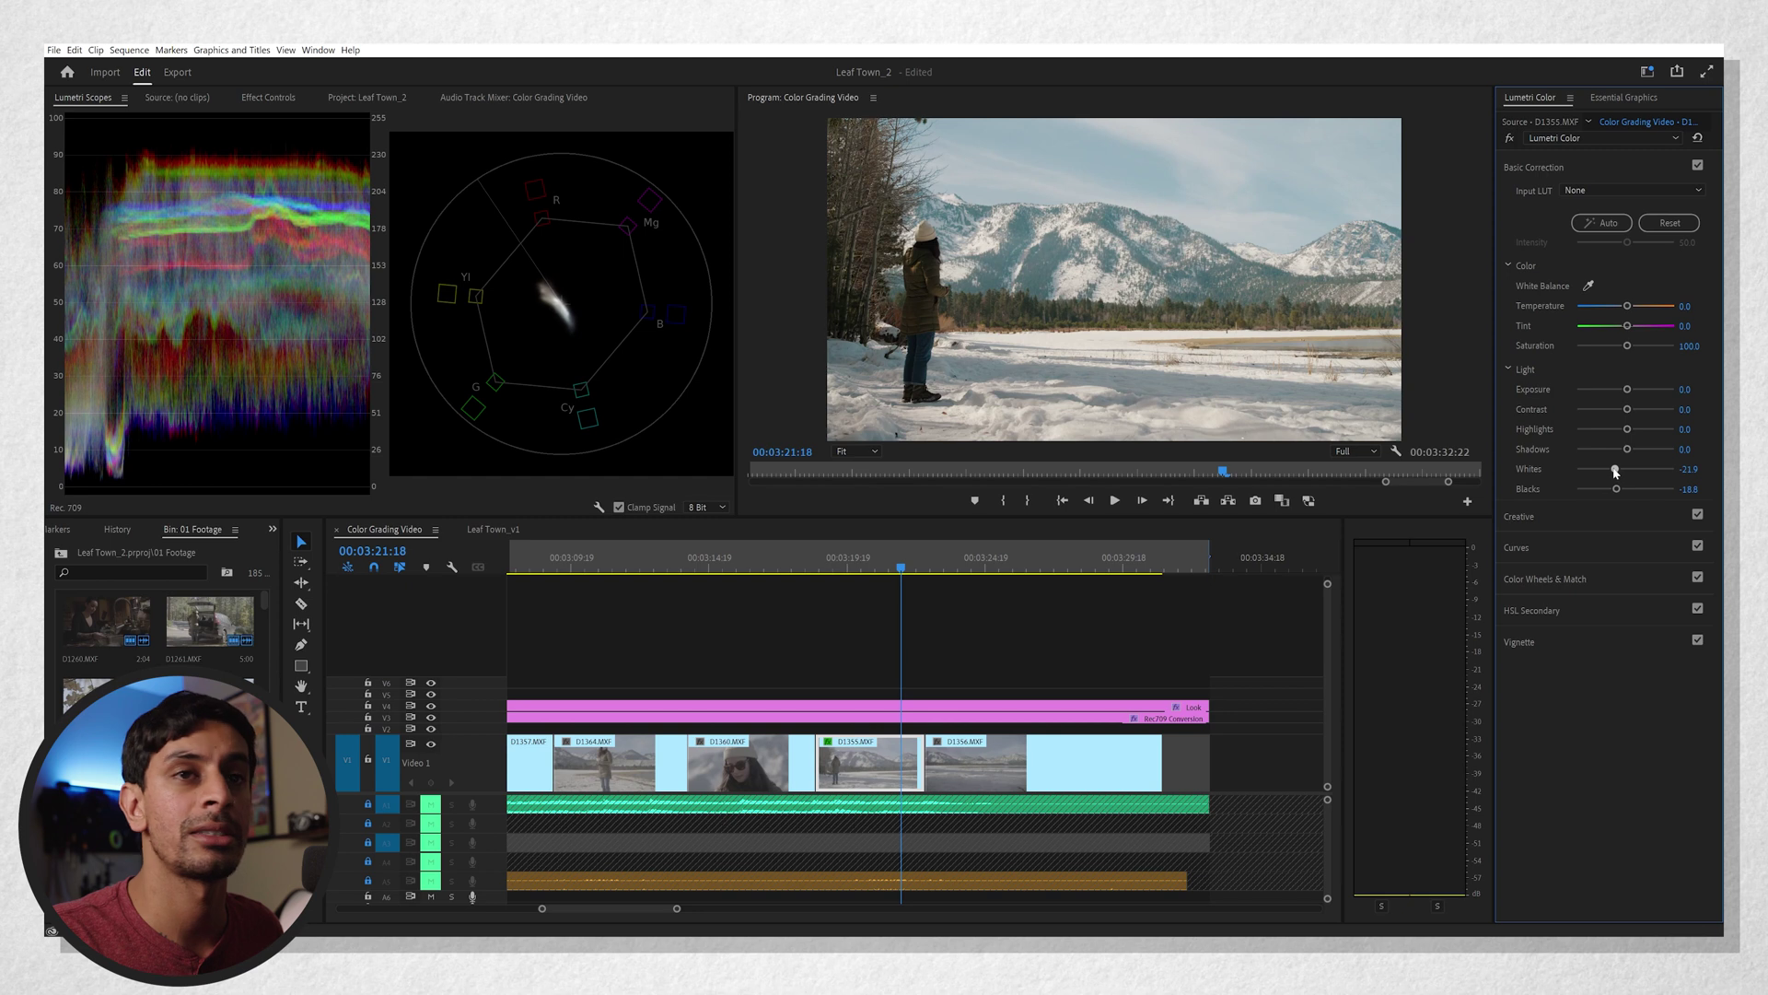
drag(1629, 448, 1624, 449)
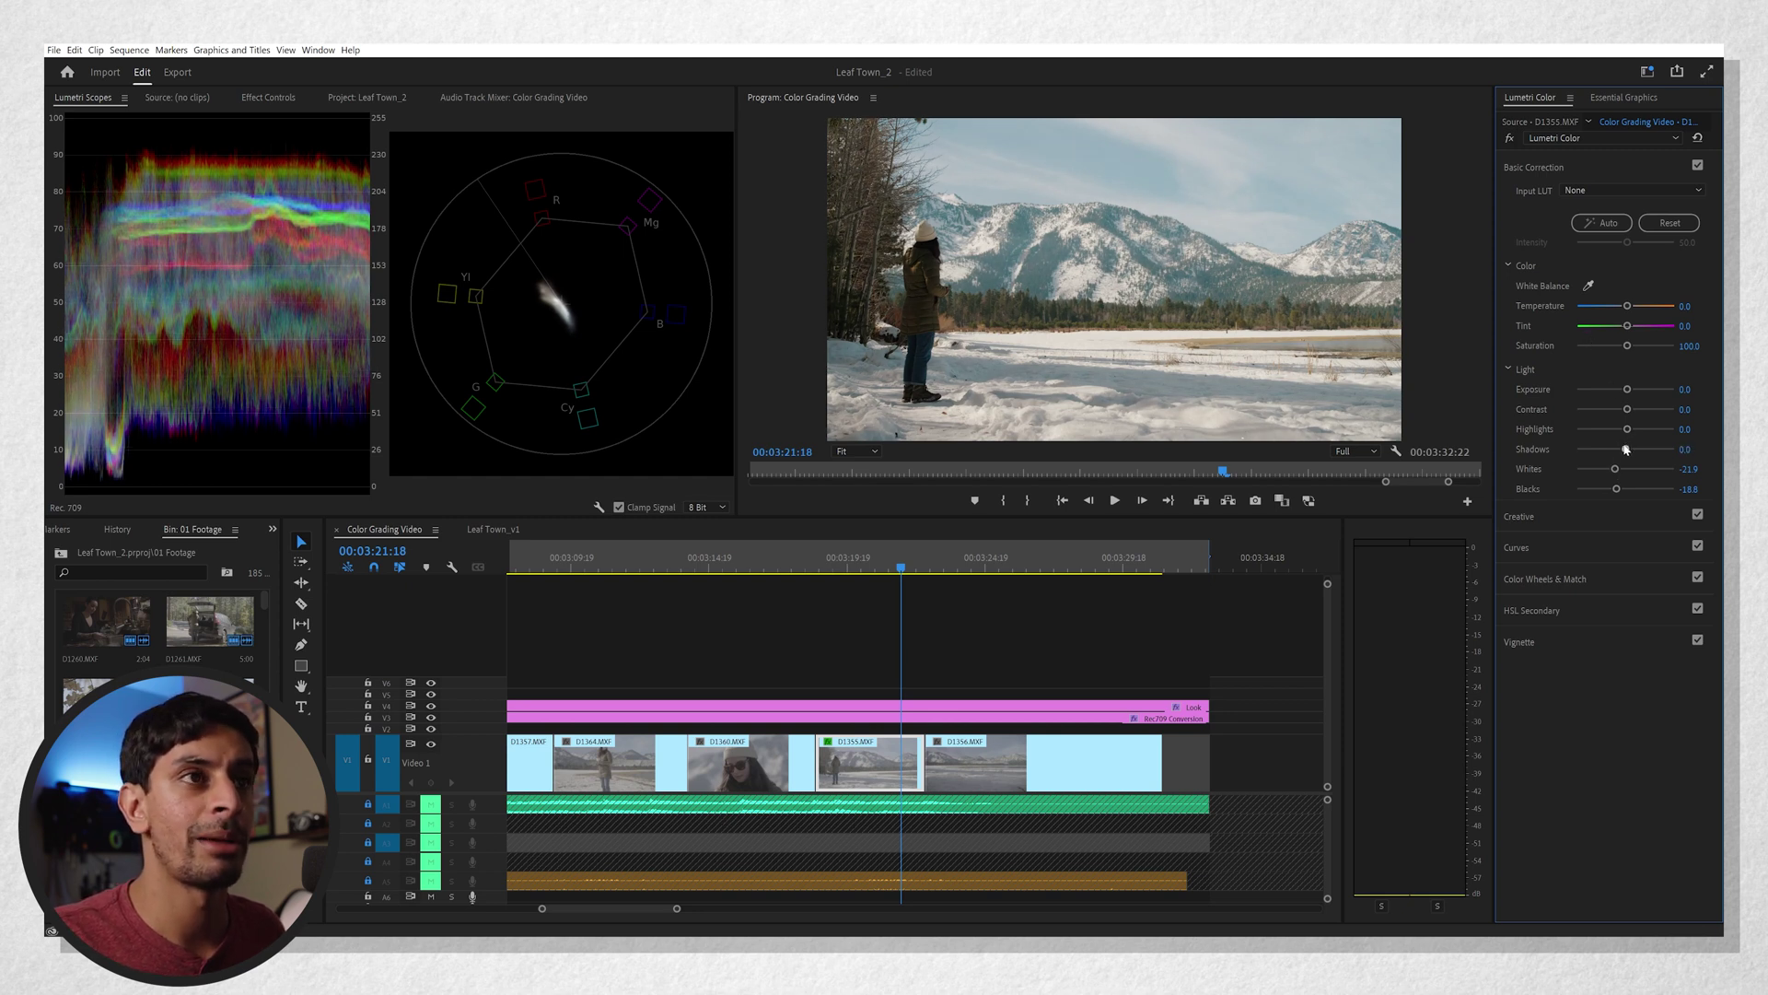
drag(1626, 449, 1621, 450)
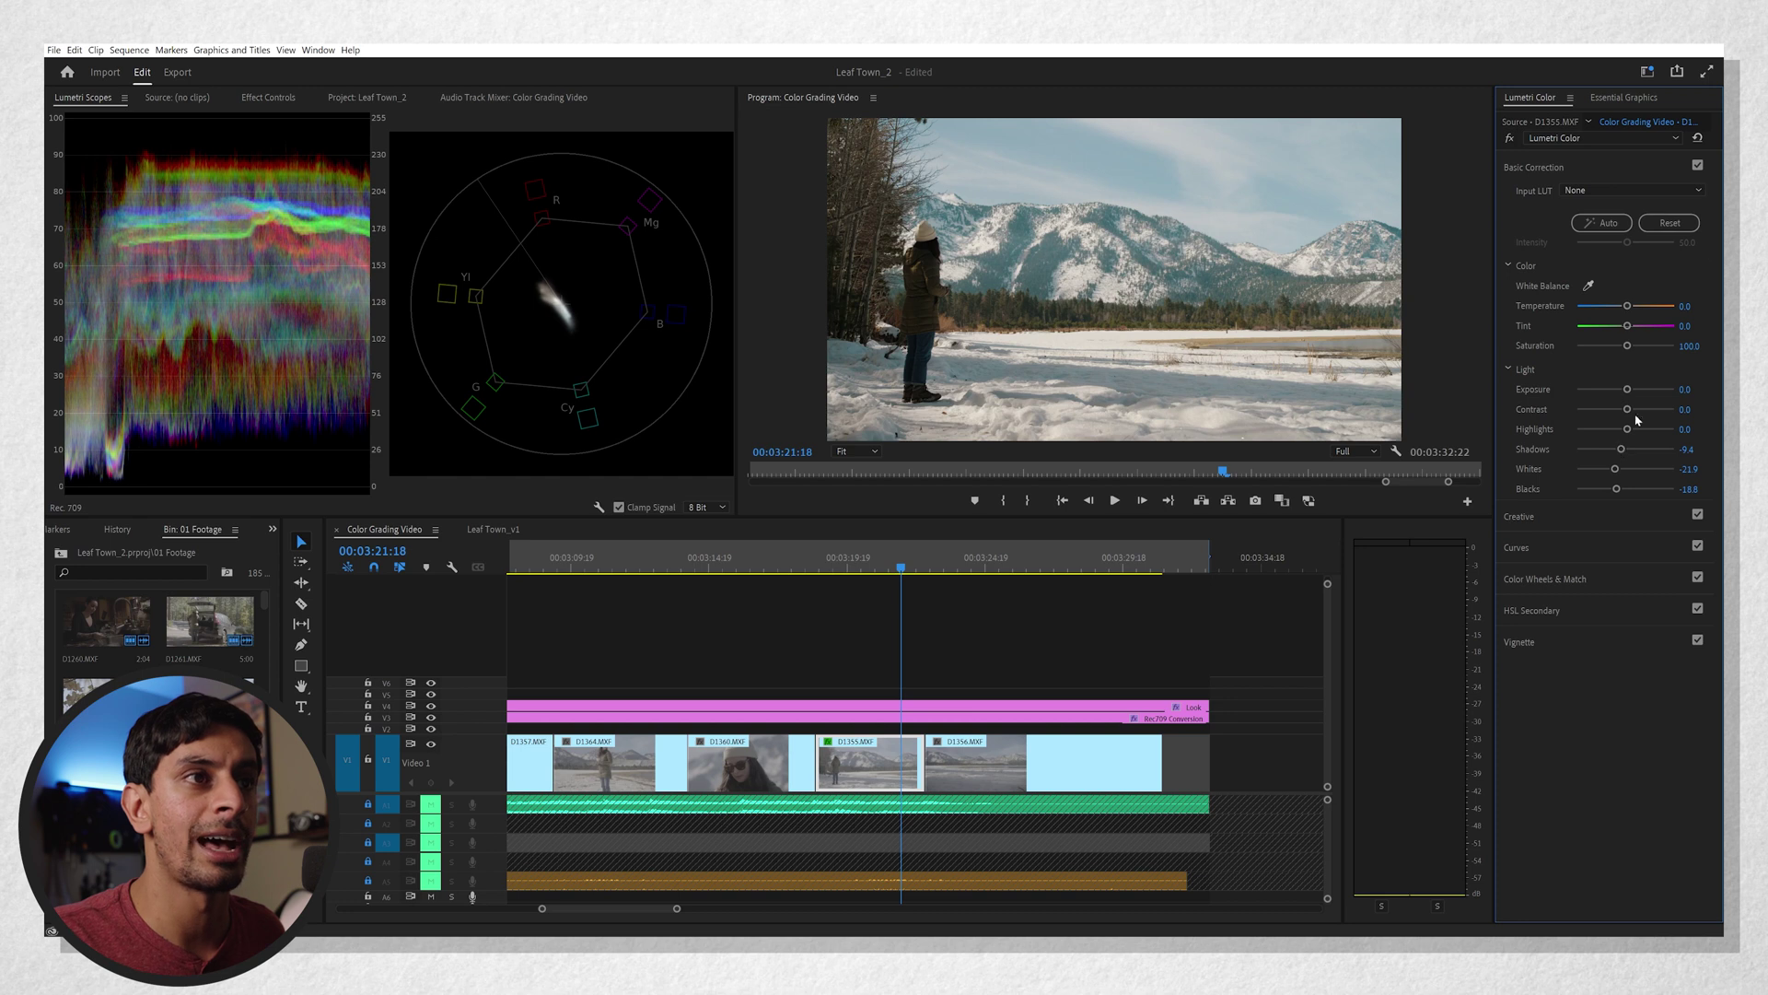
click(1563, 168)
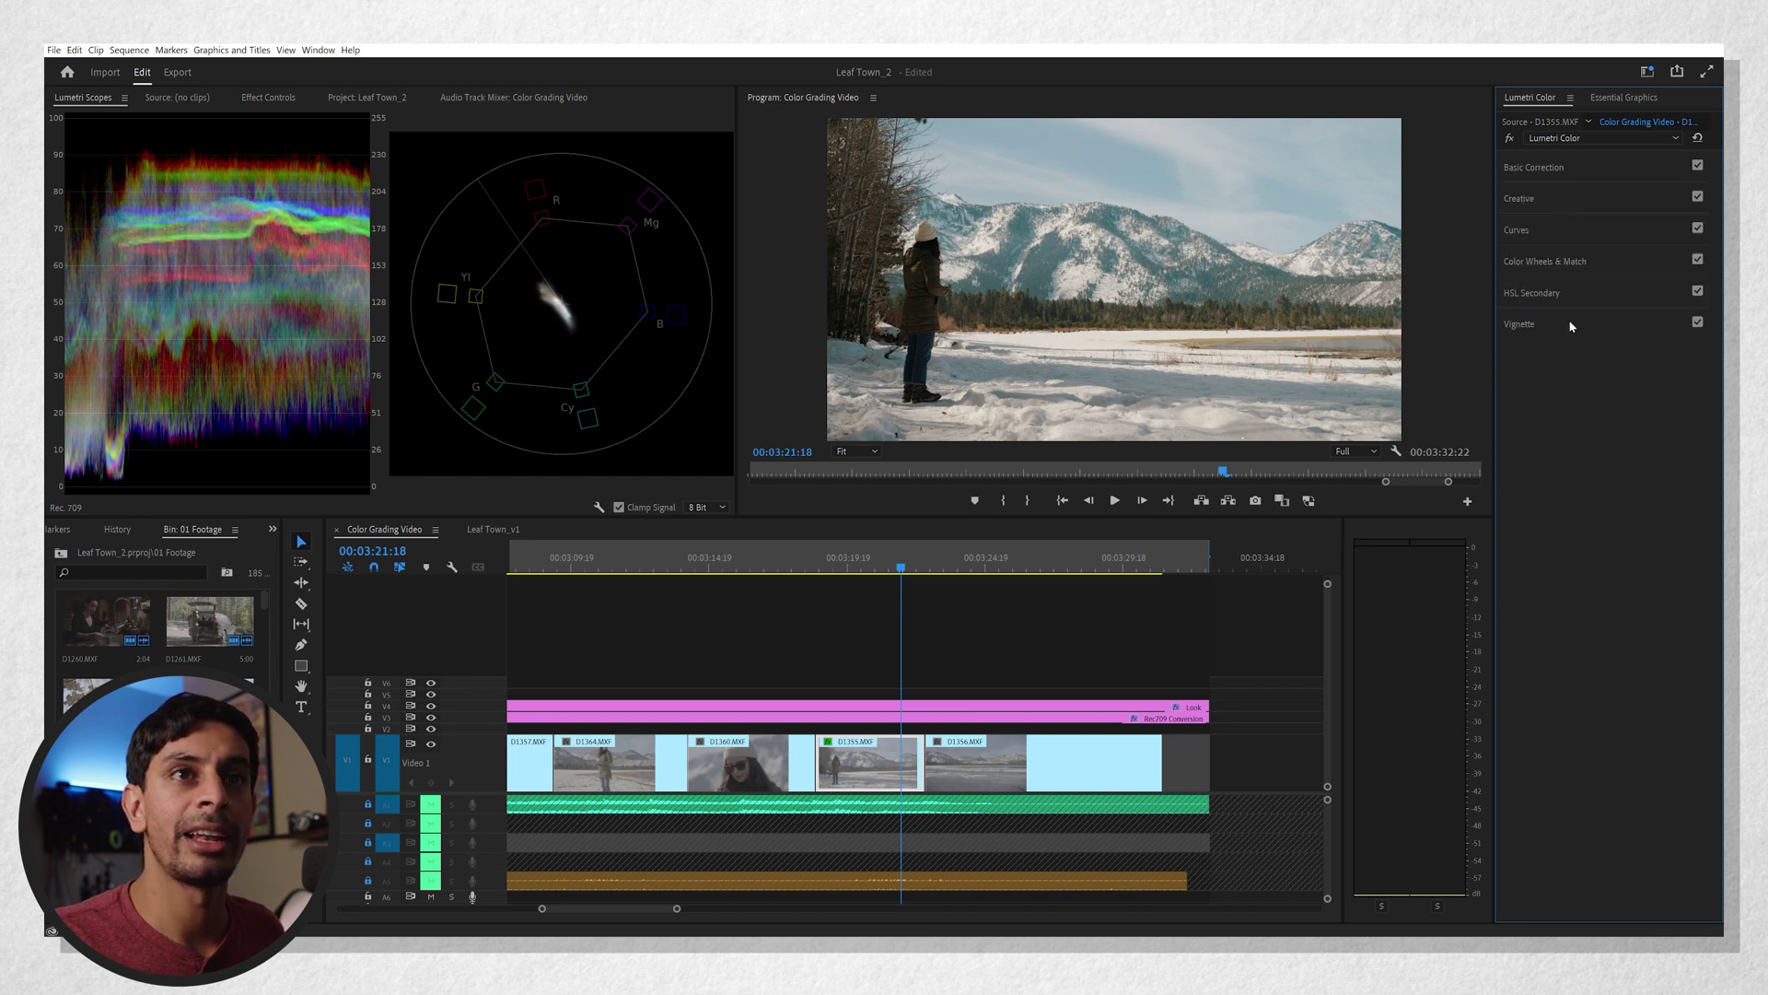
Sample the blue sky in the Hue vs Luma and Hue vs Sat curves, darkening and slightly desaturating it
click(1560, 230)
scroll(1597, 611, down, 5)
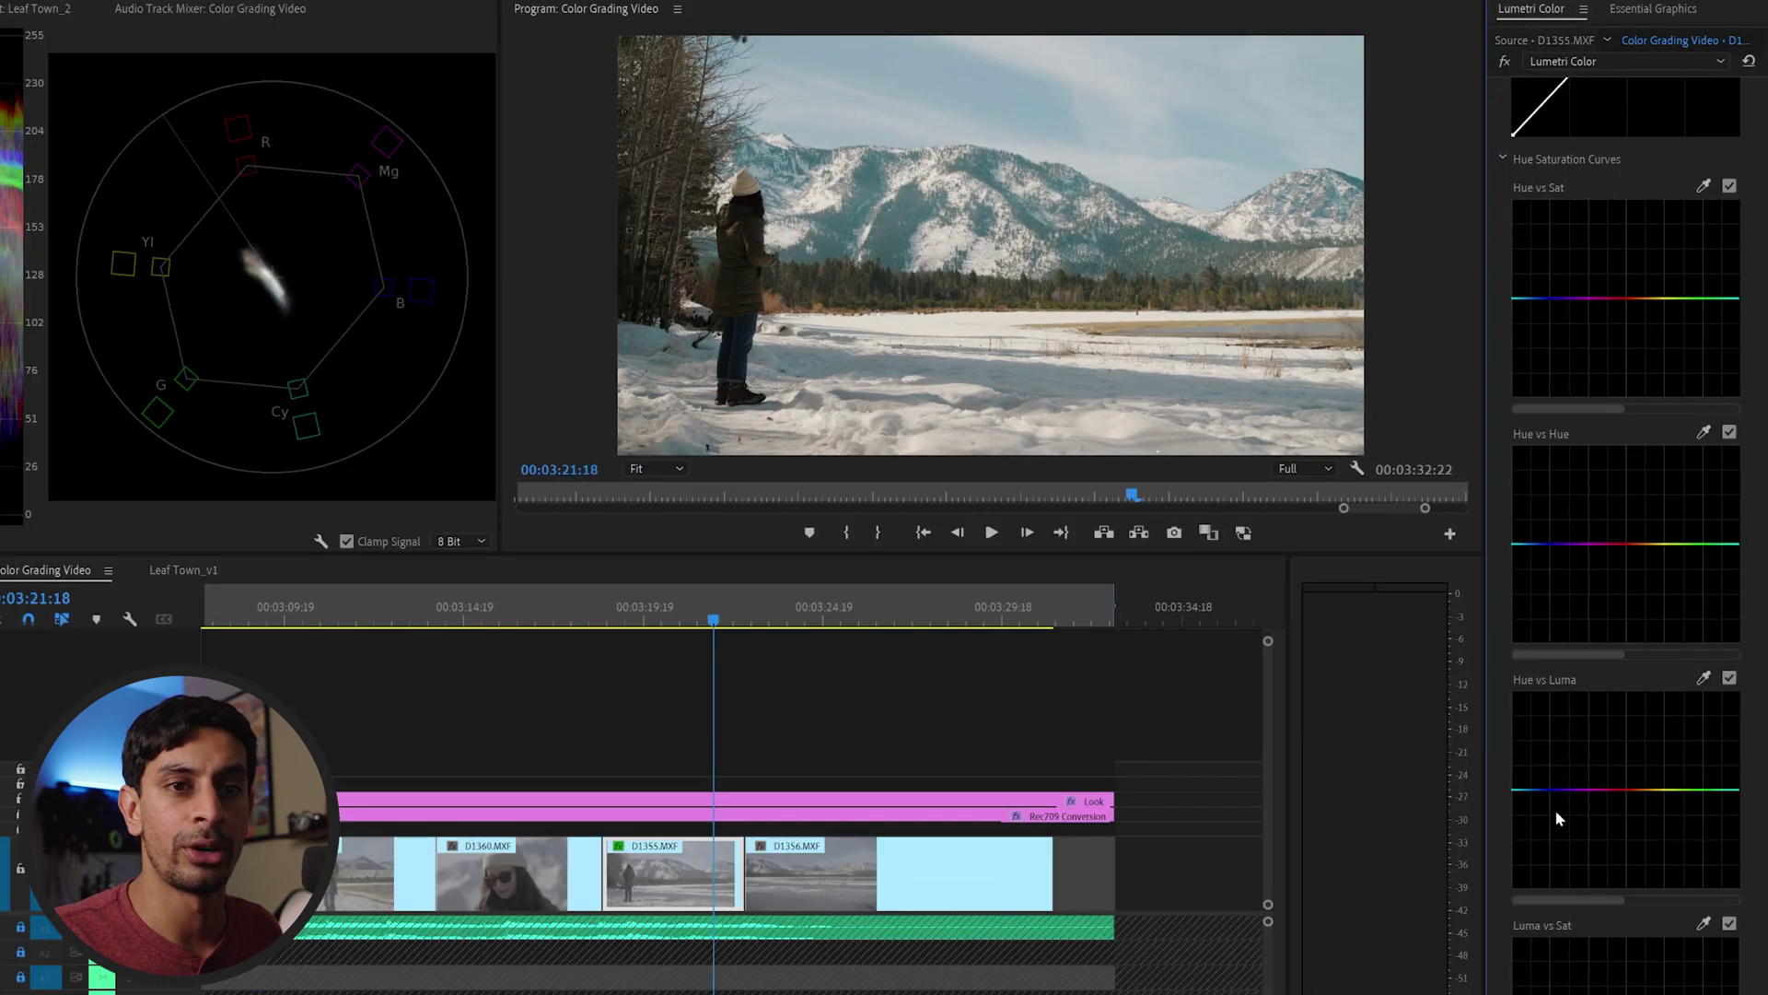
click(1704, 678)
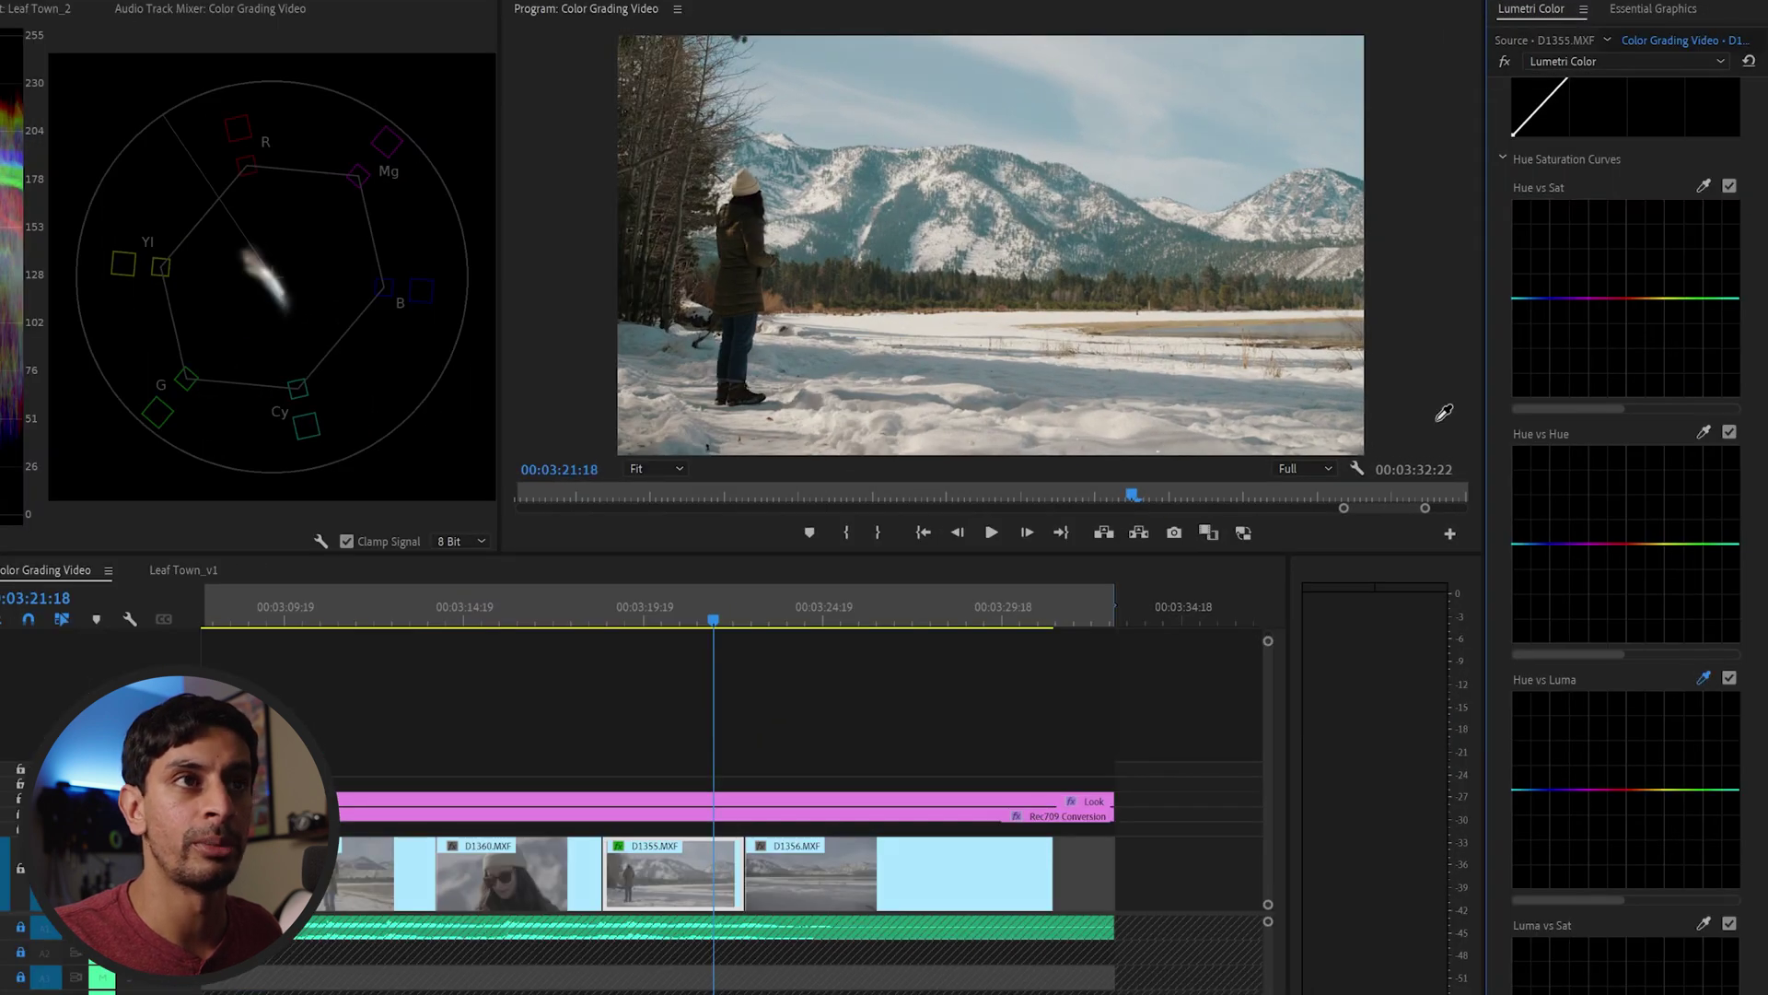
click(951, 83)
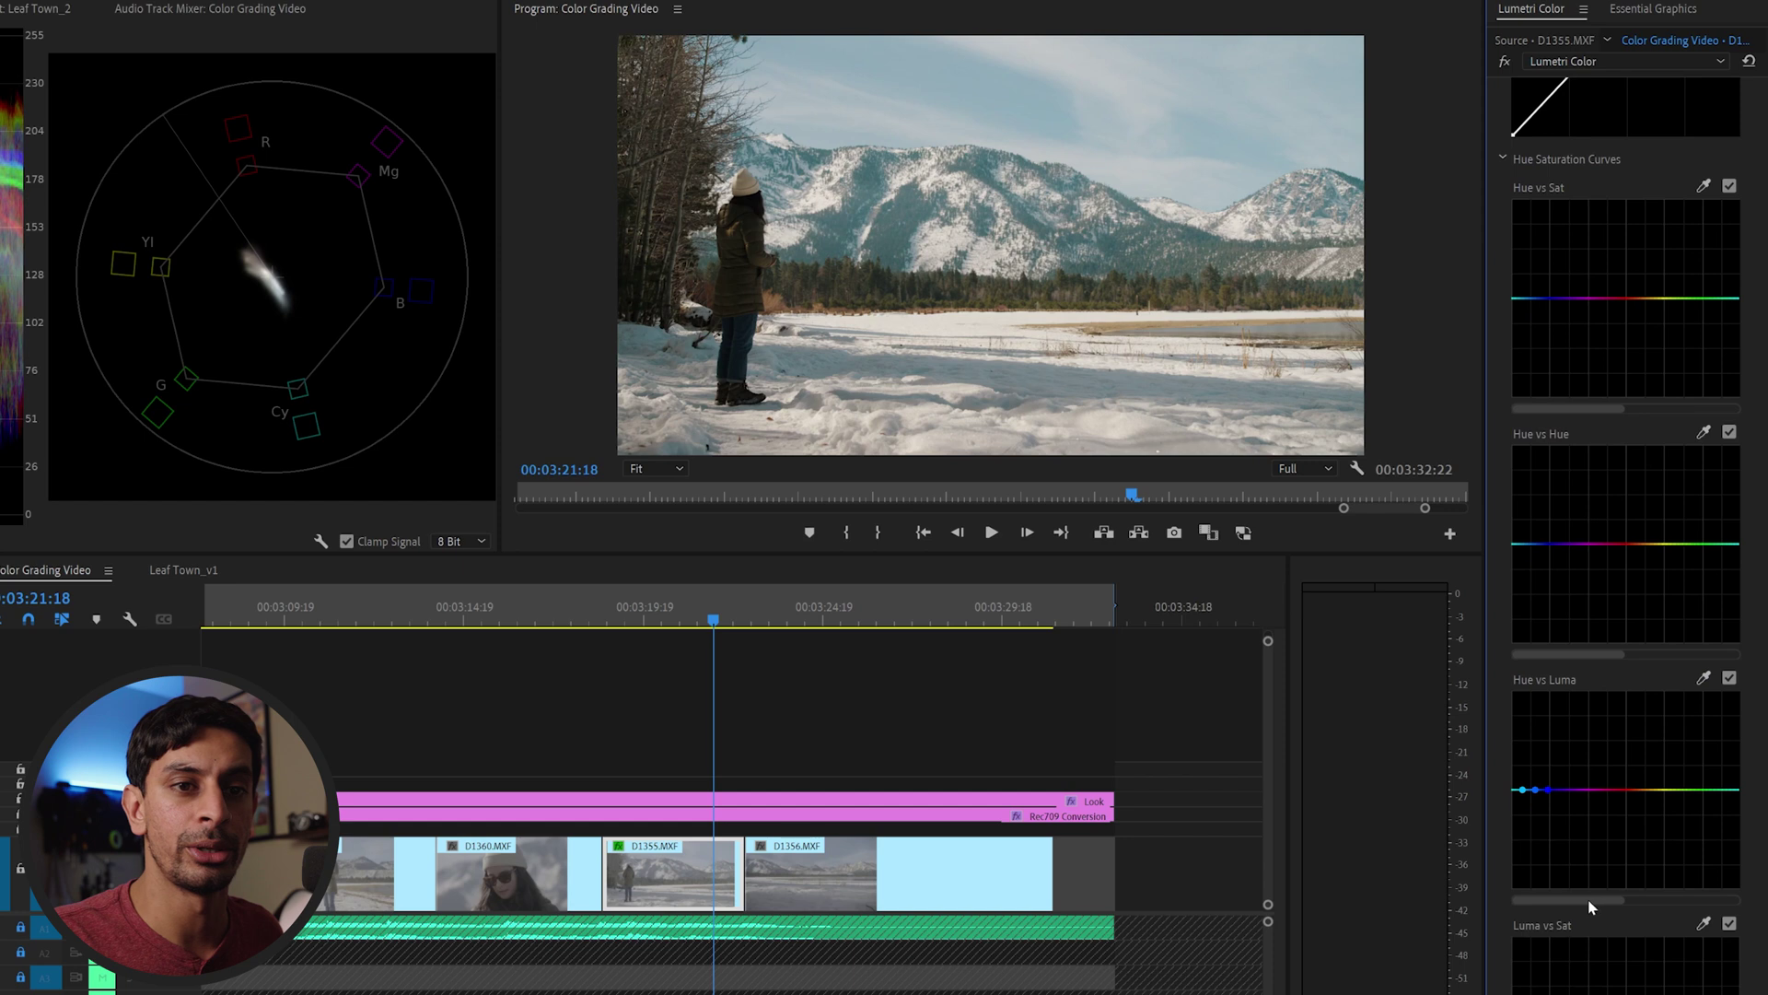
drag(1599, 898, 1608, 899)
drag(1556, 790, 1555, 809)
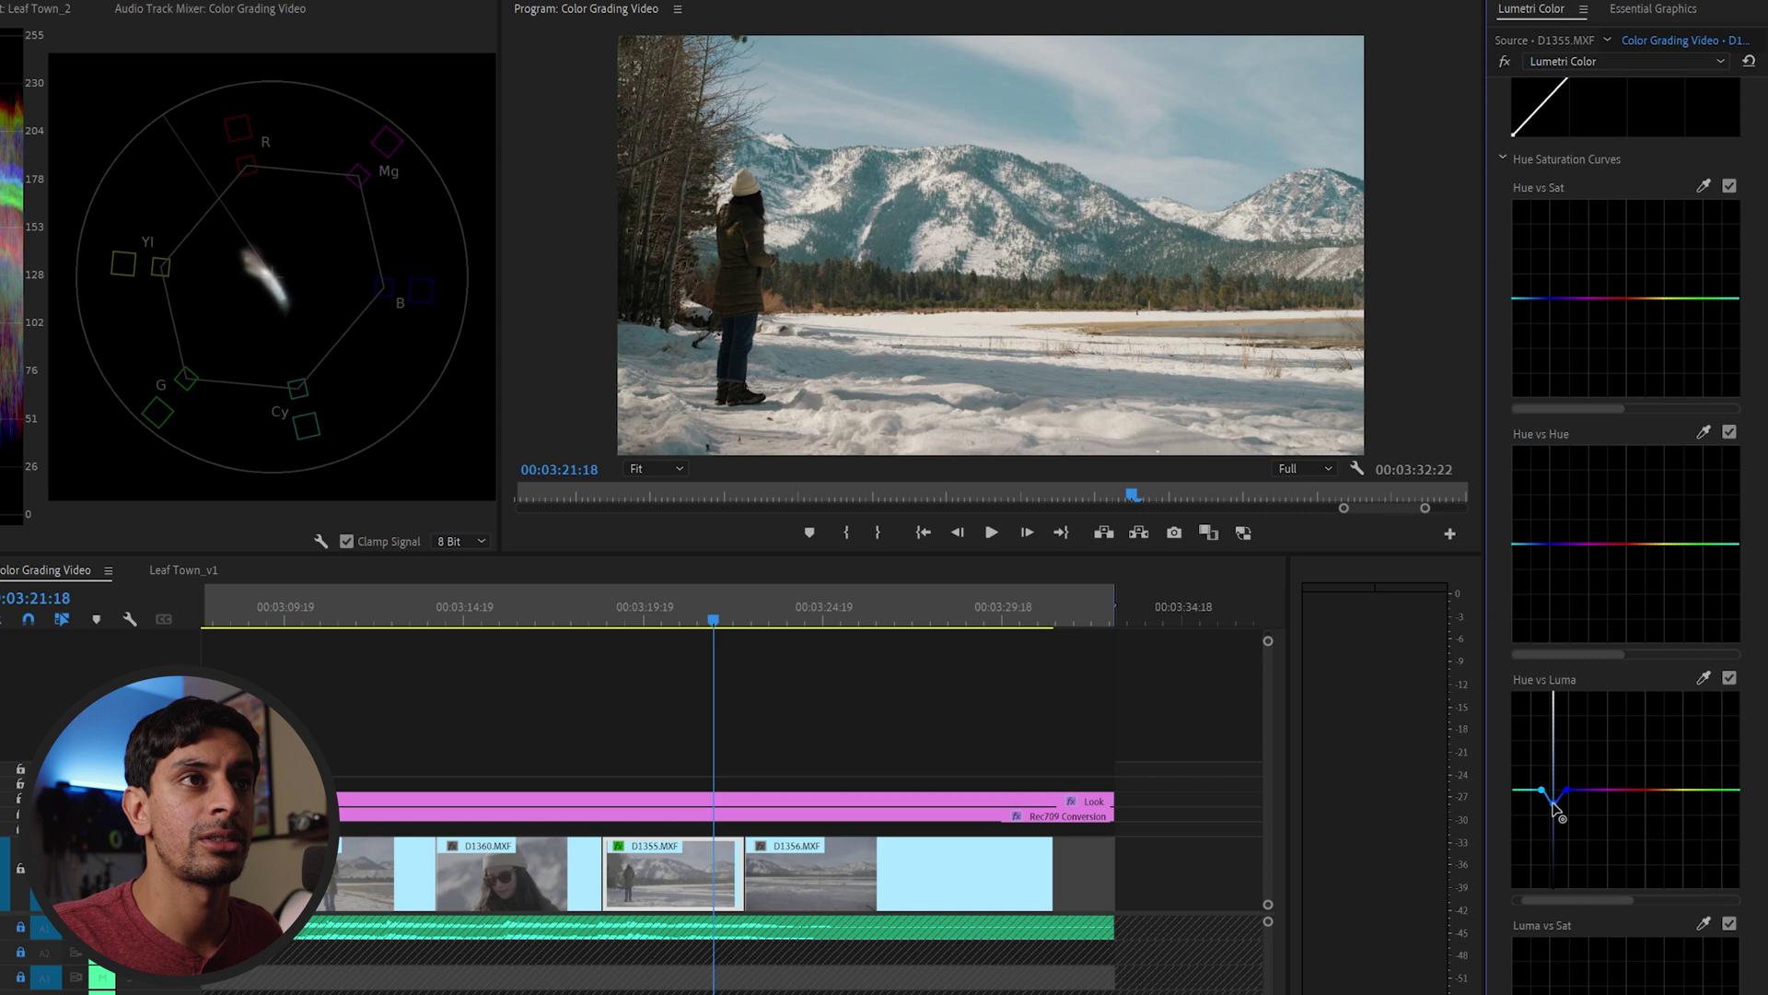
click(1703, 188)
click(1204, 185)
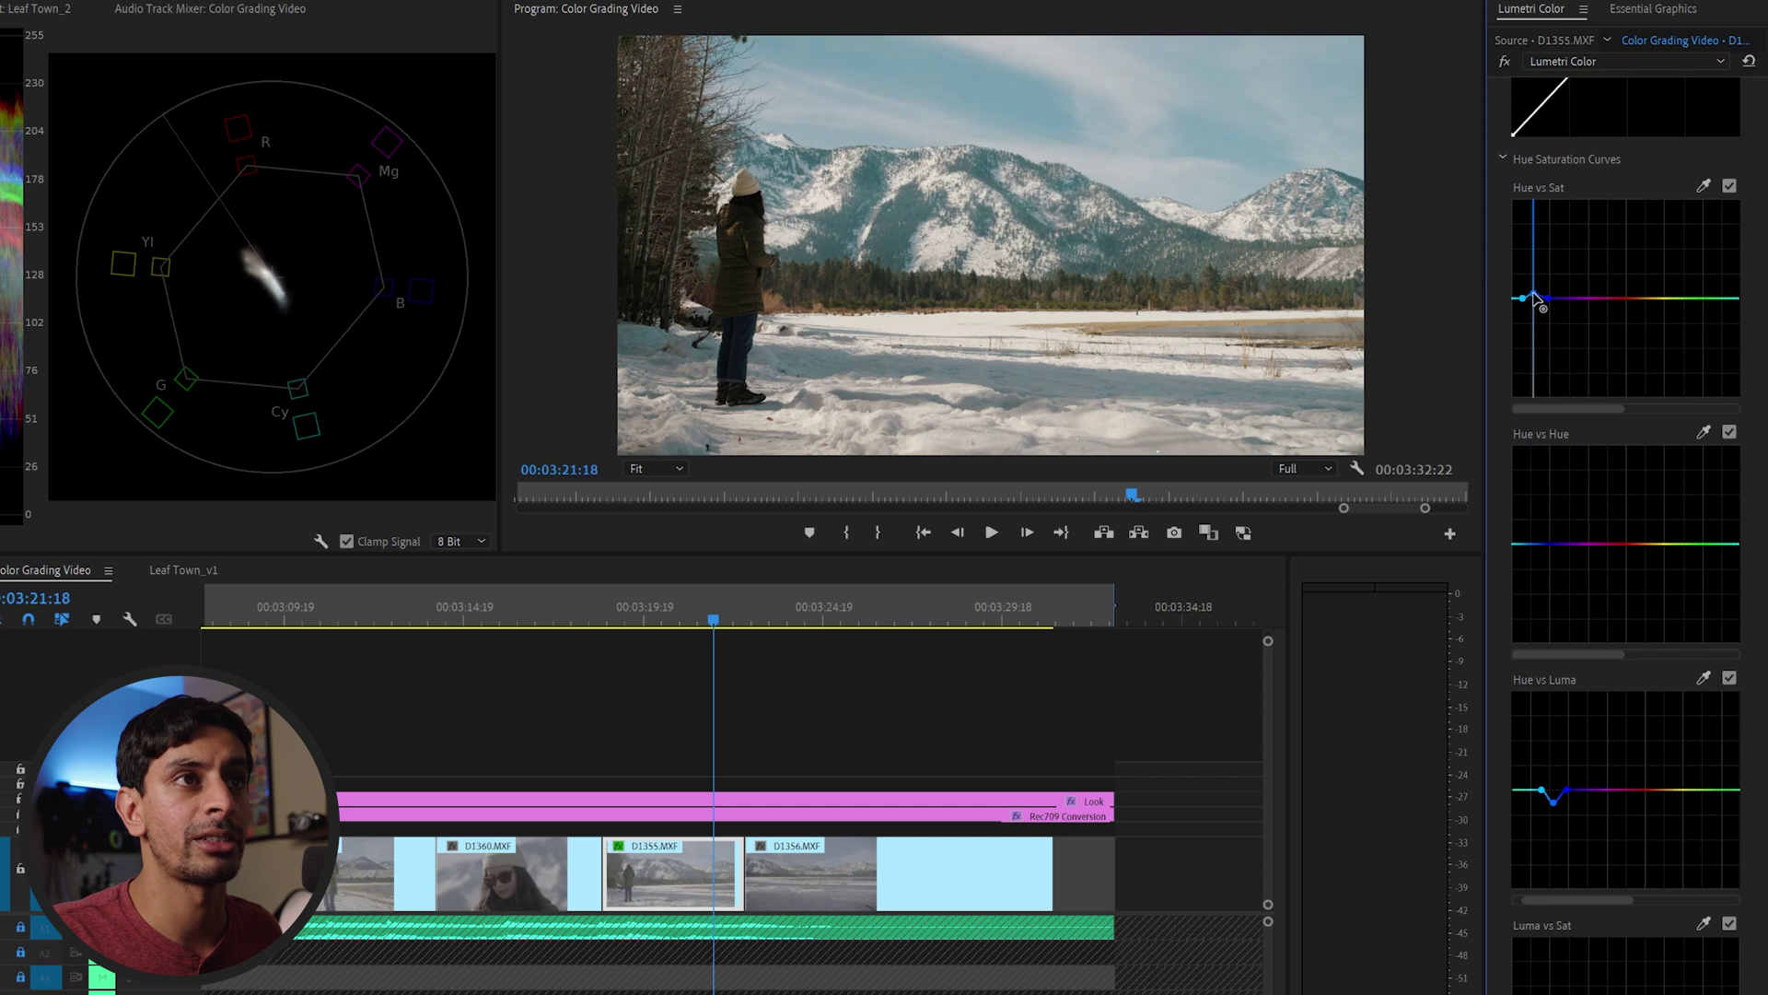
drag(1535, 296, 1534, 307)
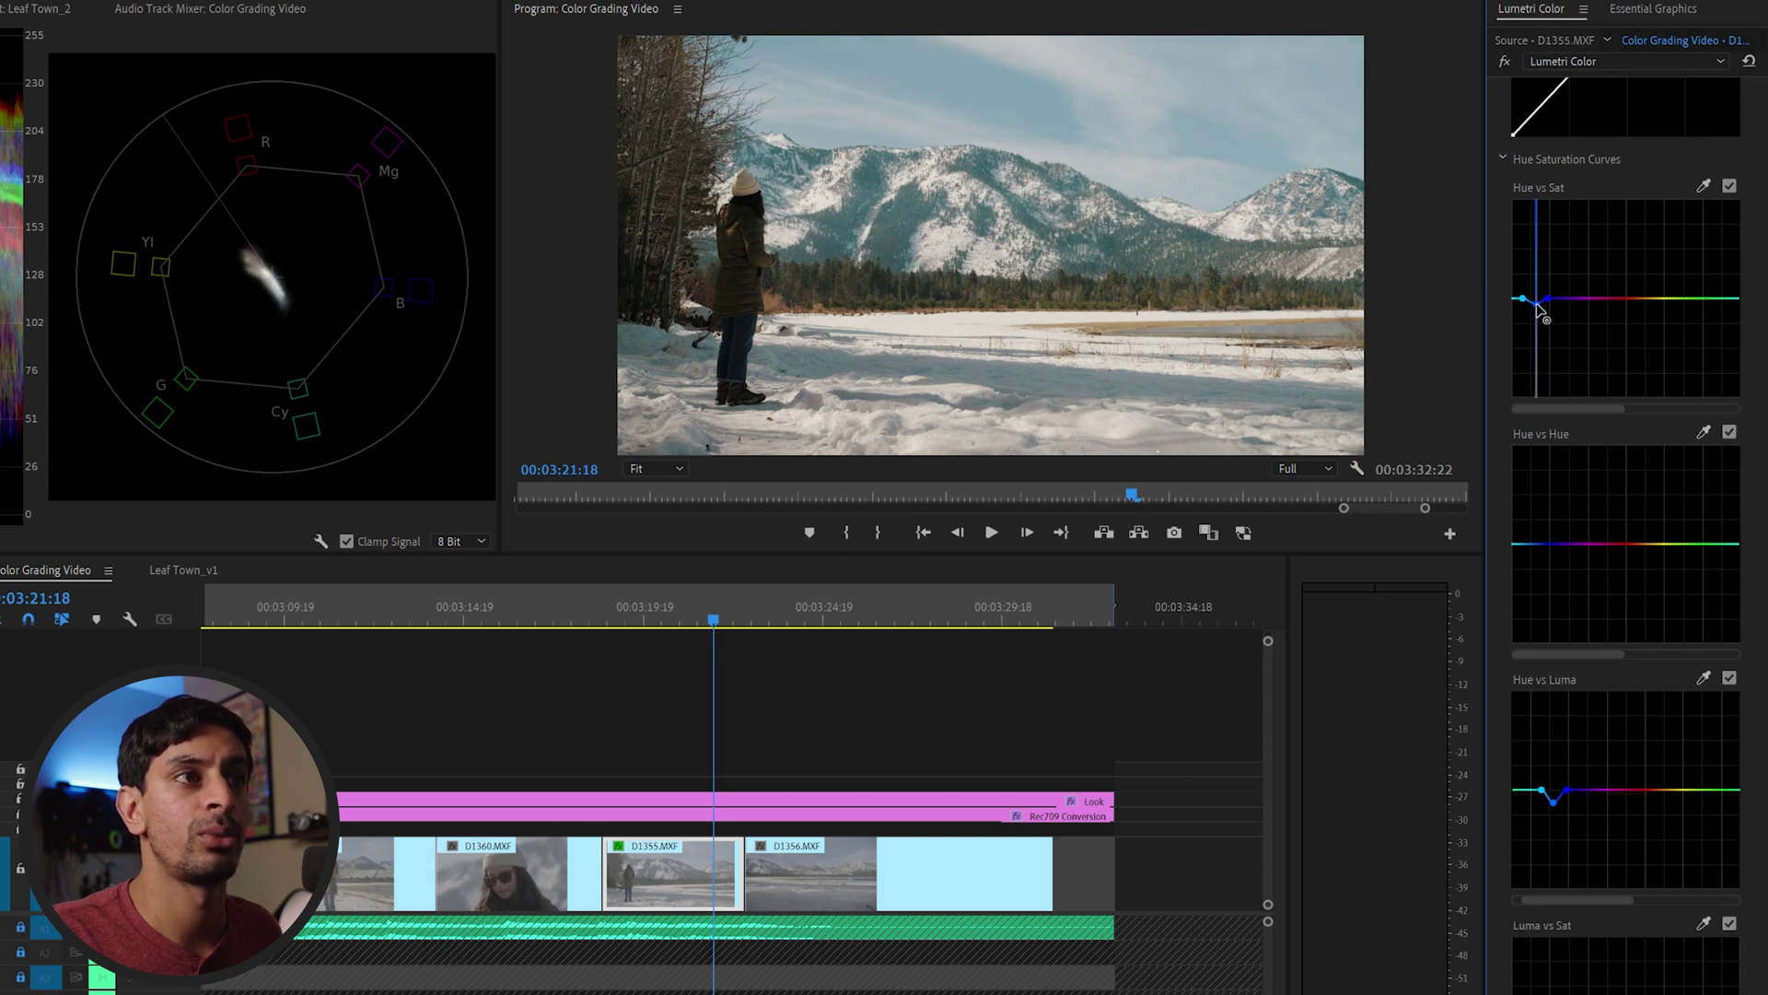
Neutralise the white balance with the eyedropper to Temperature -0.9 and Tint -0.6
scroll(1565, 386, up, 15)
click(1607, 254)
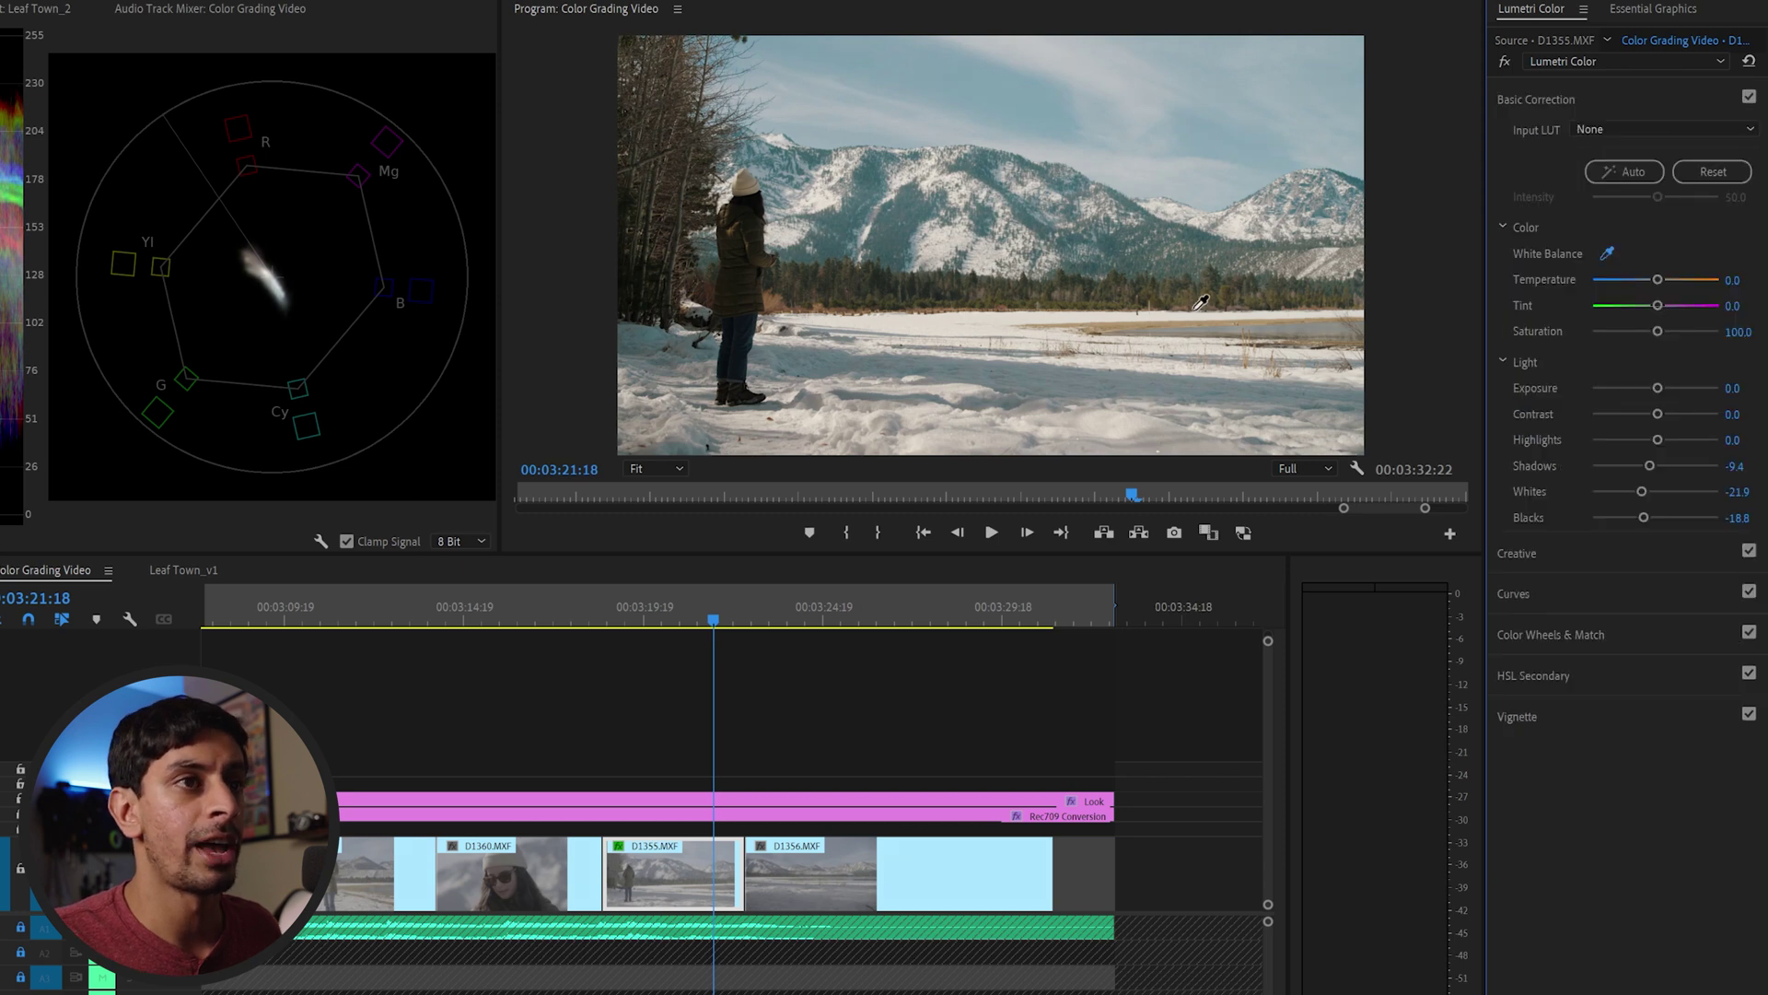
click(979, 313)
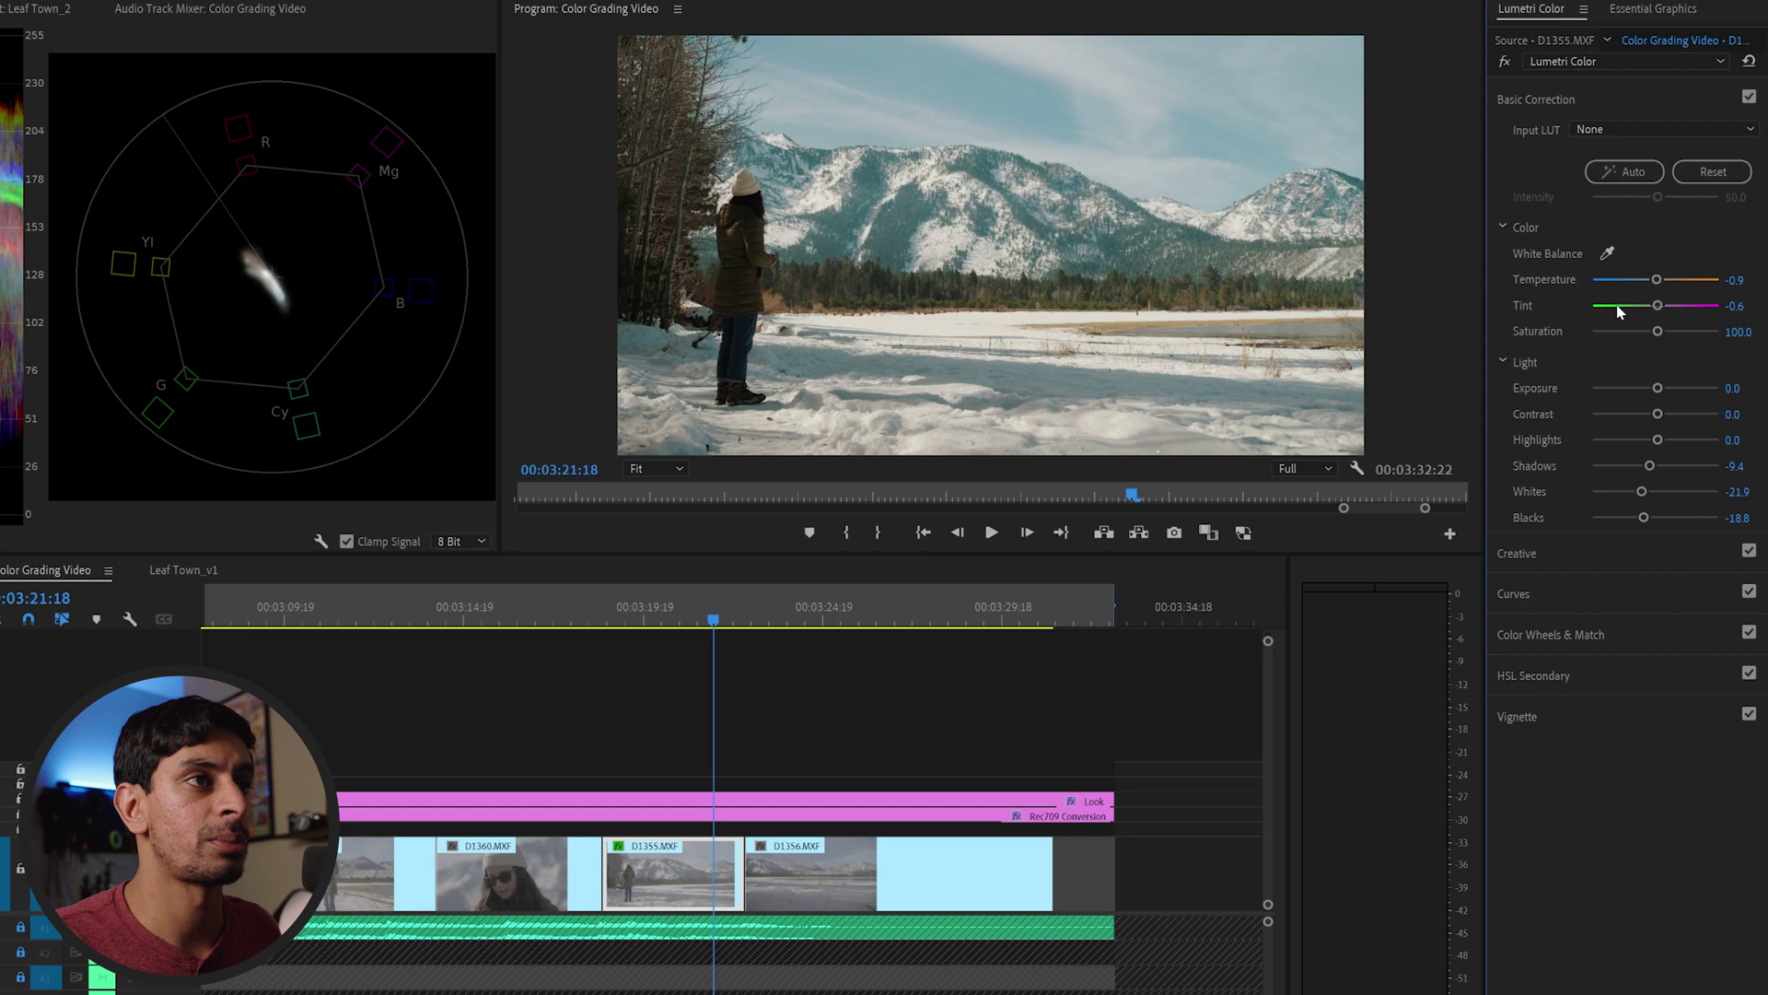
click(1618, 98)
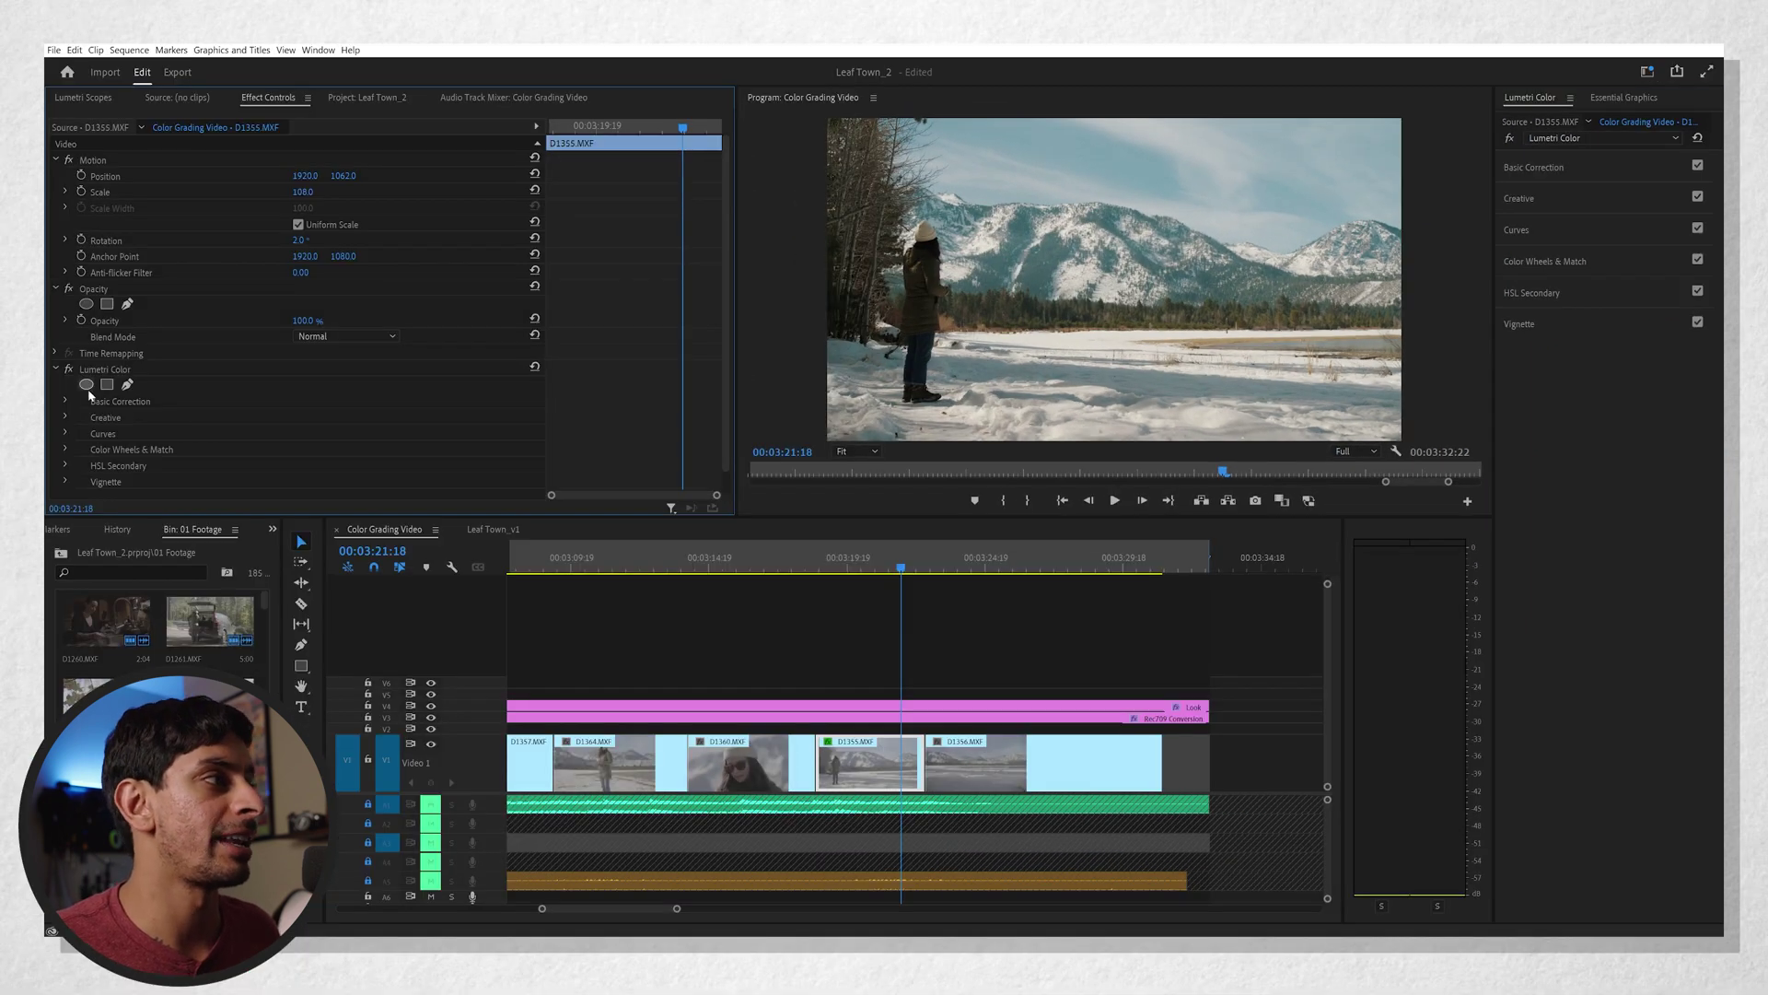
Add a second Lumetri Color effect to the D1355 clip
scroll(184, 370, down, 1)
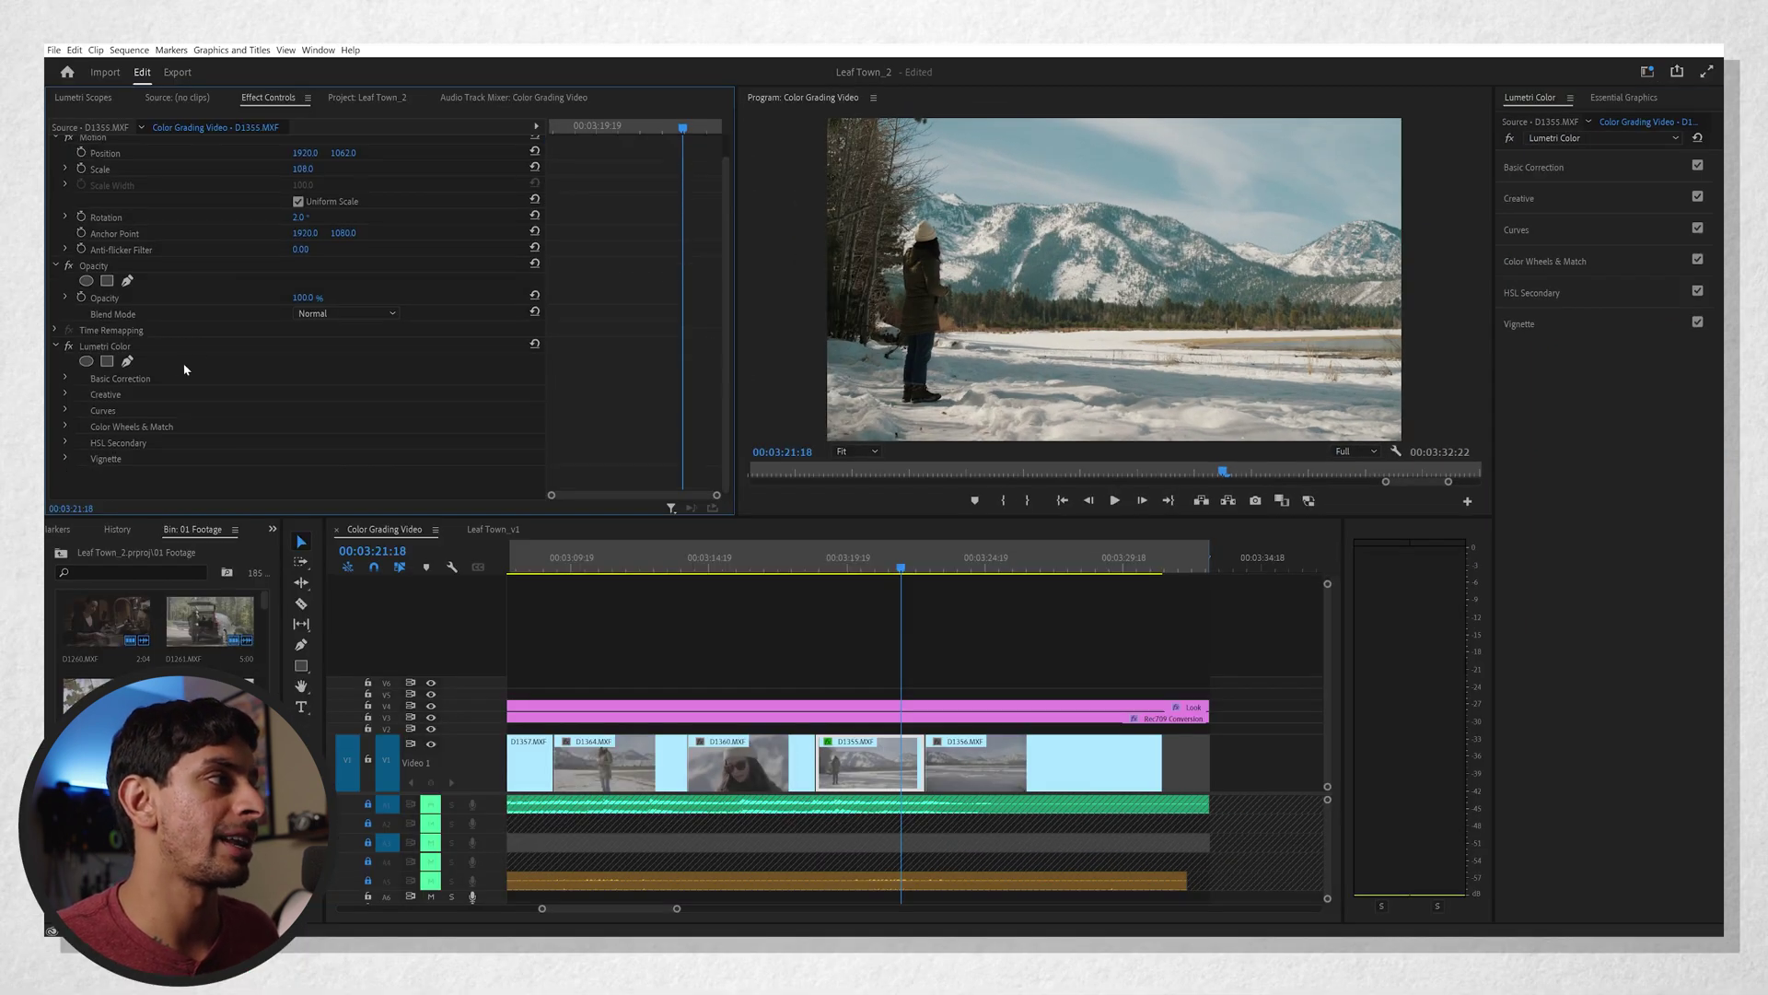
click(1611, 140)
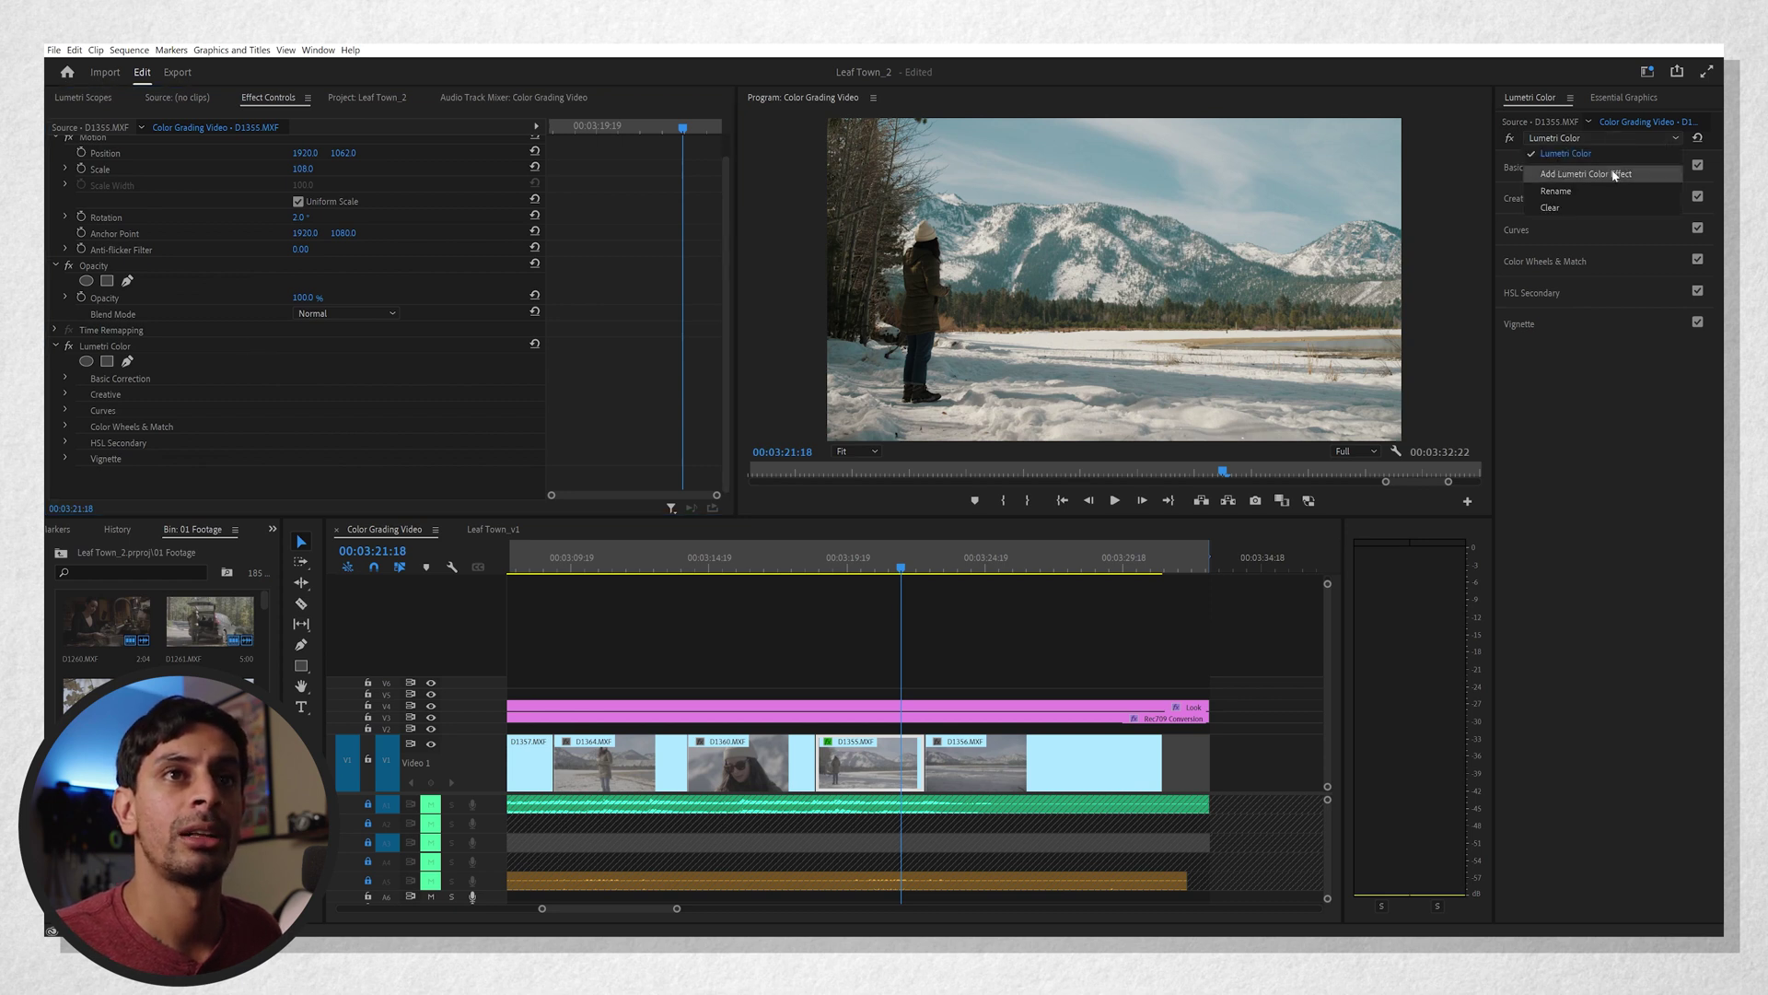
click(1614, 174)
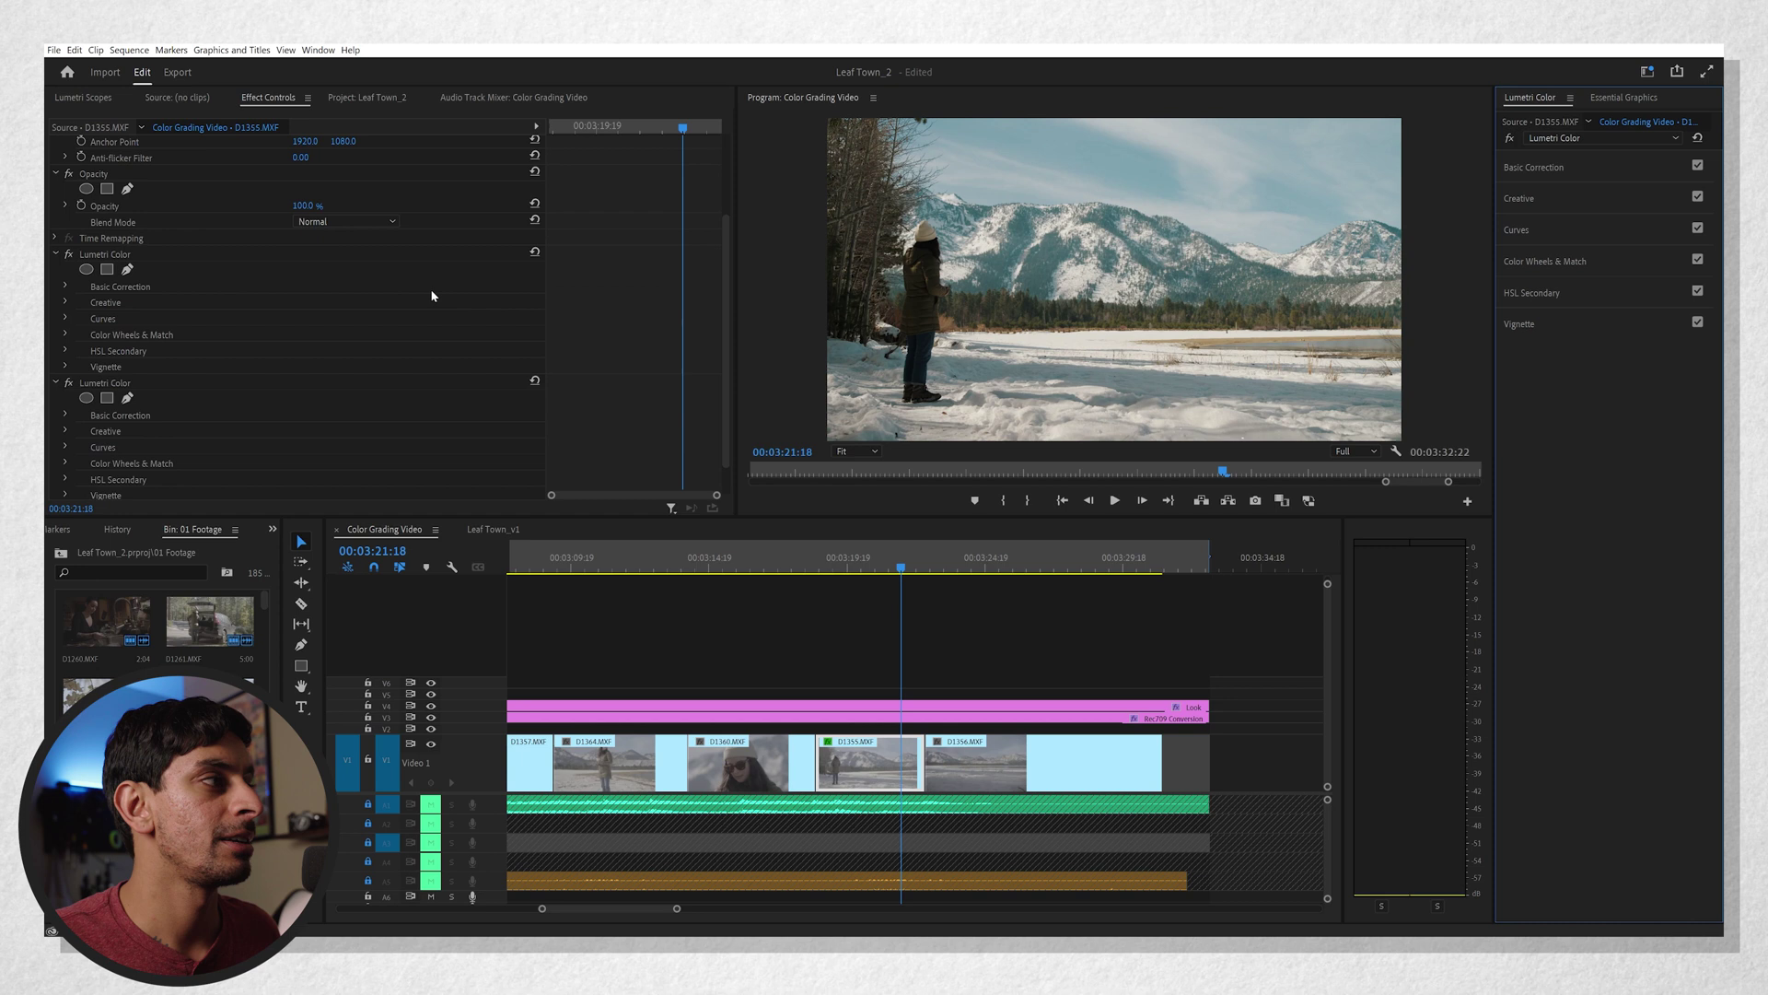
Draw a tall ellipse mask over the woman and feather it to 1100.7
scroll(178, 347, down, 4)
click(87, 361)
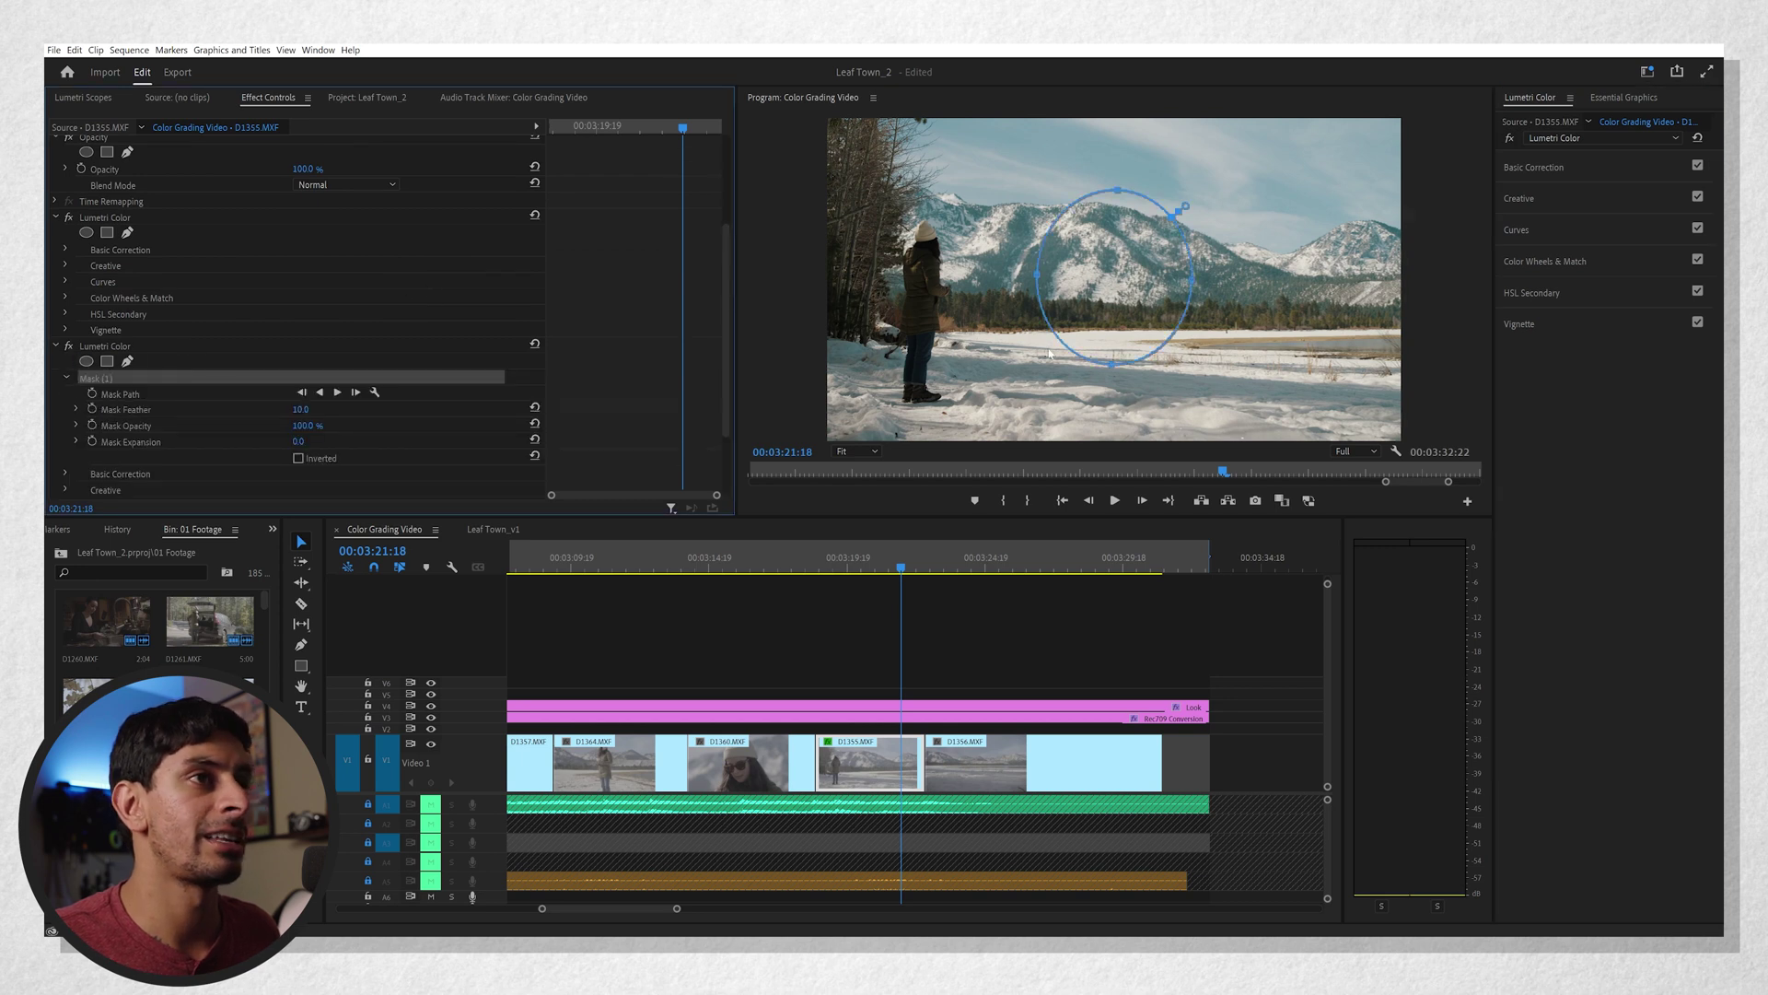
drag(1088, 287, 939, 302)
drag(952, 205, 950, 133)
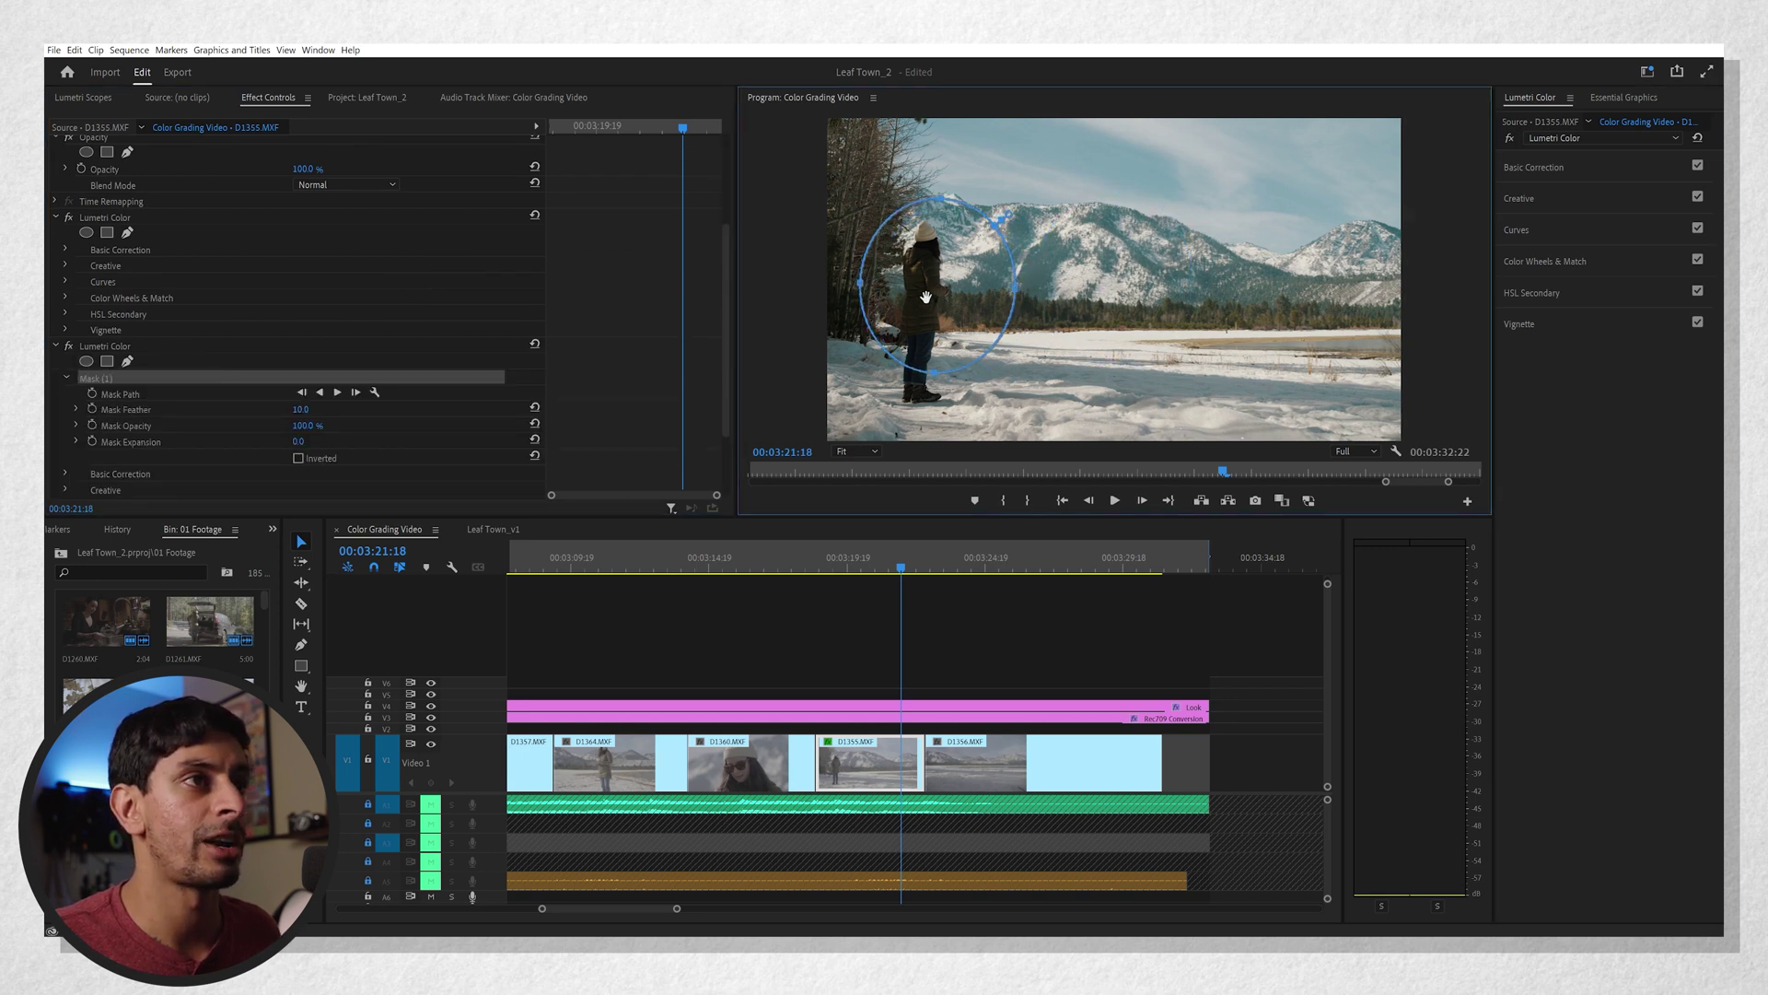
drag(874, 290, 846, 285)
drag(985, 311, 972, 311)
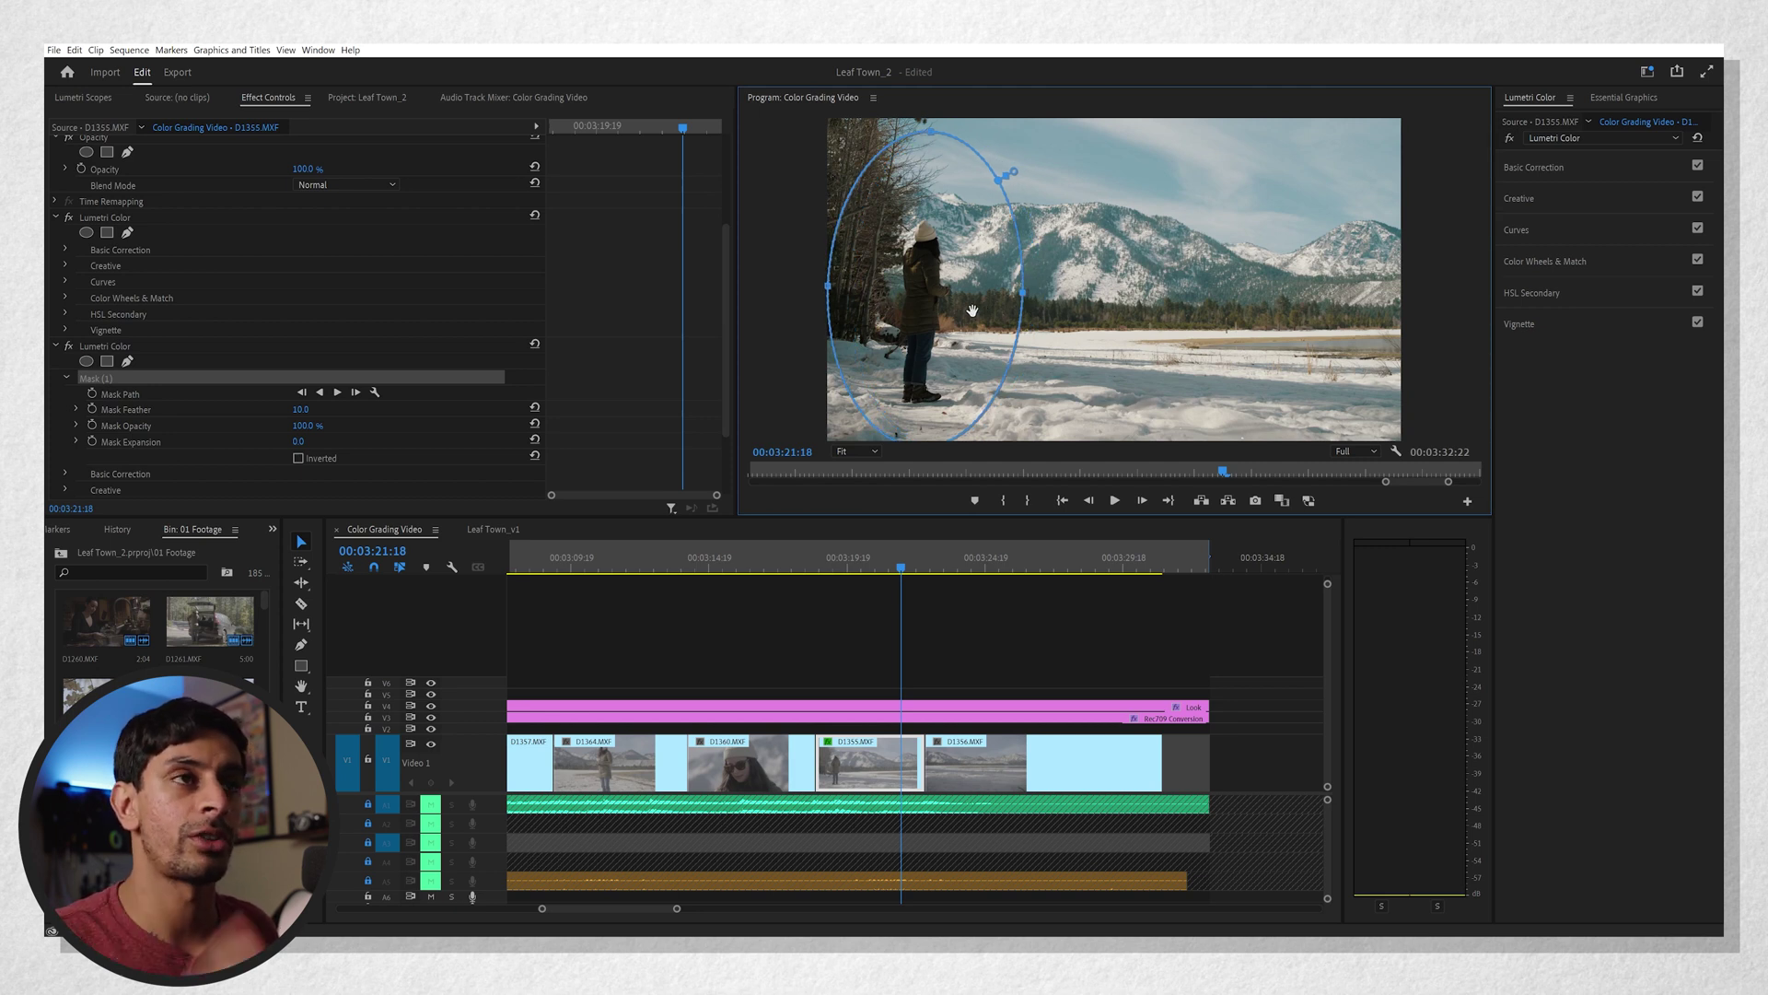
drag(1014, 171, 1067, 158)
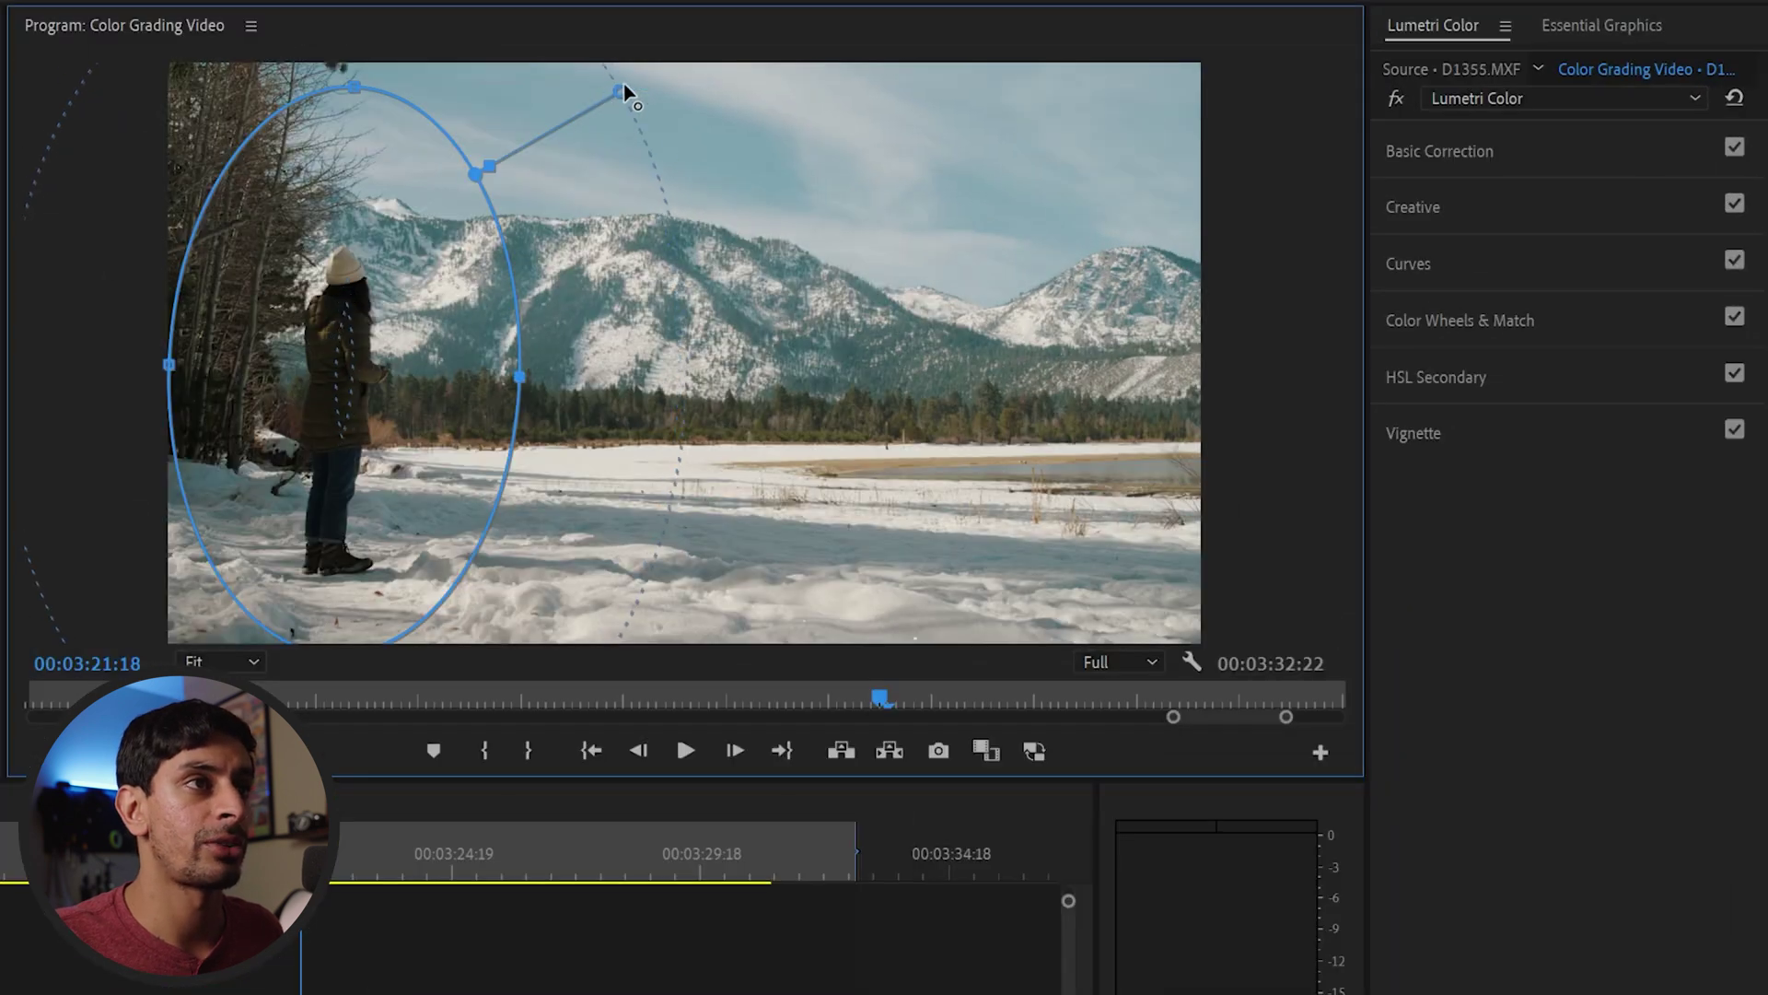
Widen the mask feather and raise the masked Exposure to 1.5 and Shadows to 20.3
drag(624, 92, 807, 66)
click(1599, 164)
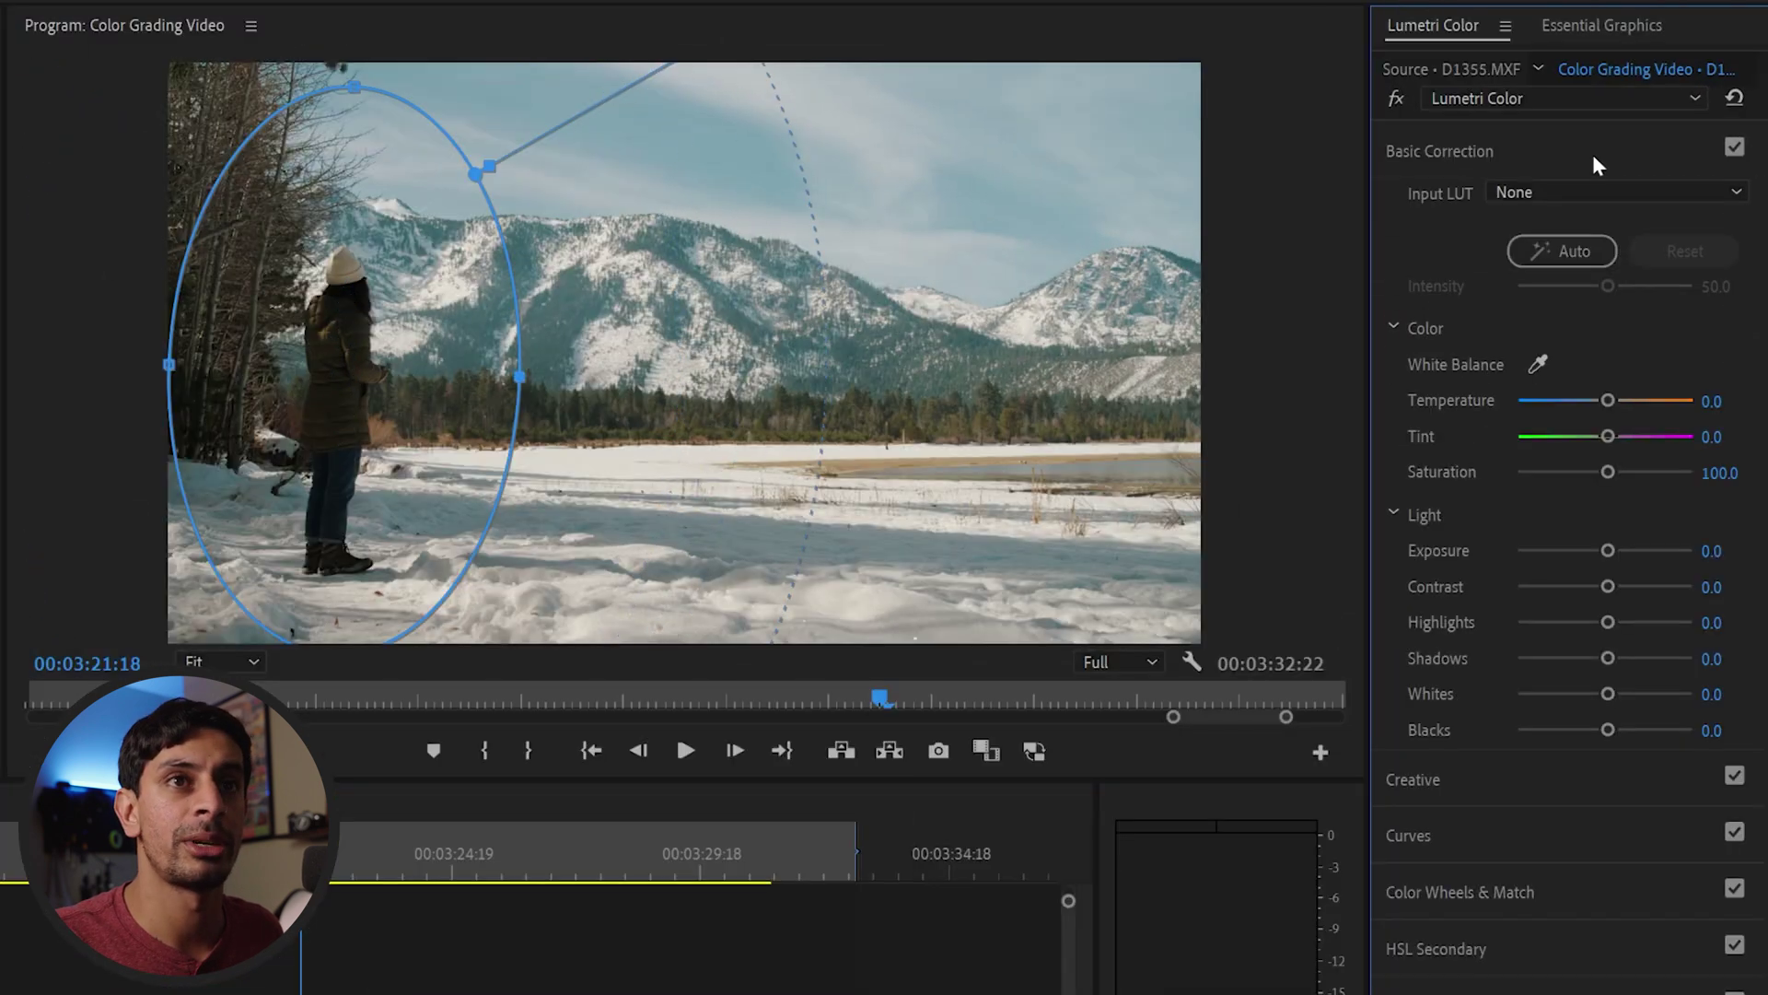
drag(1608, 550, 1632, 546)
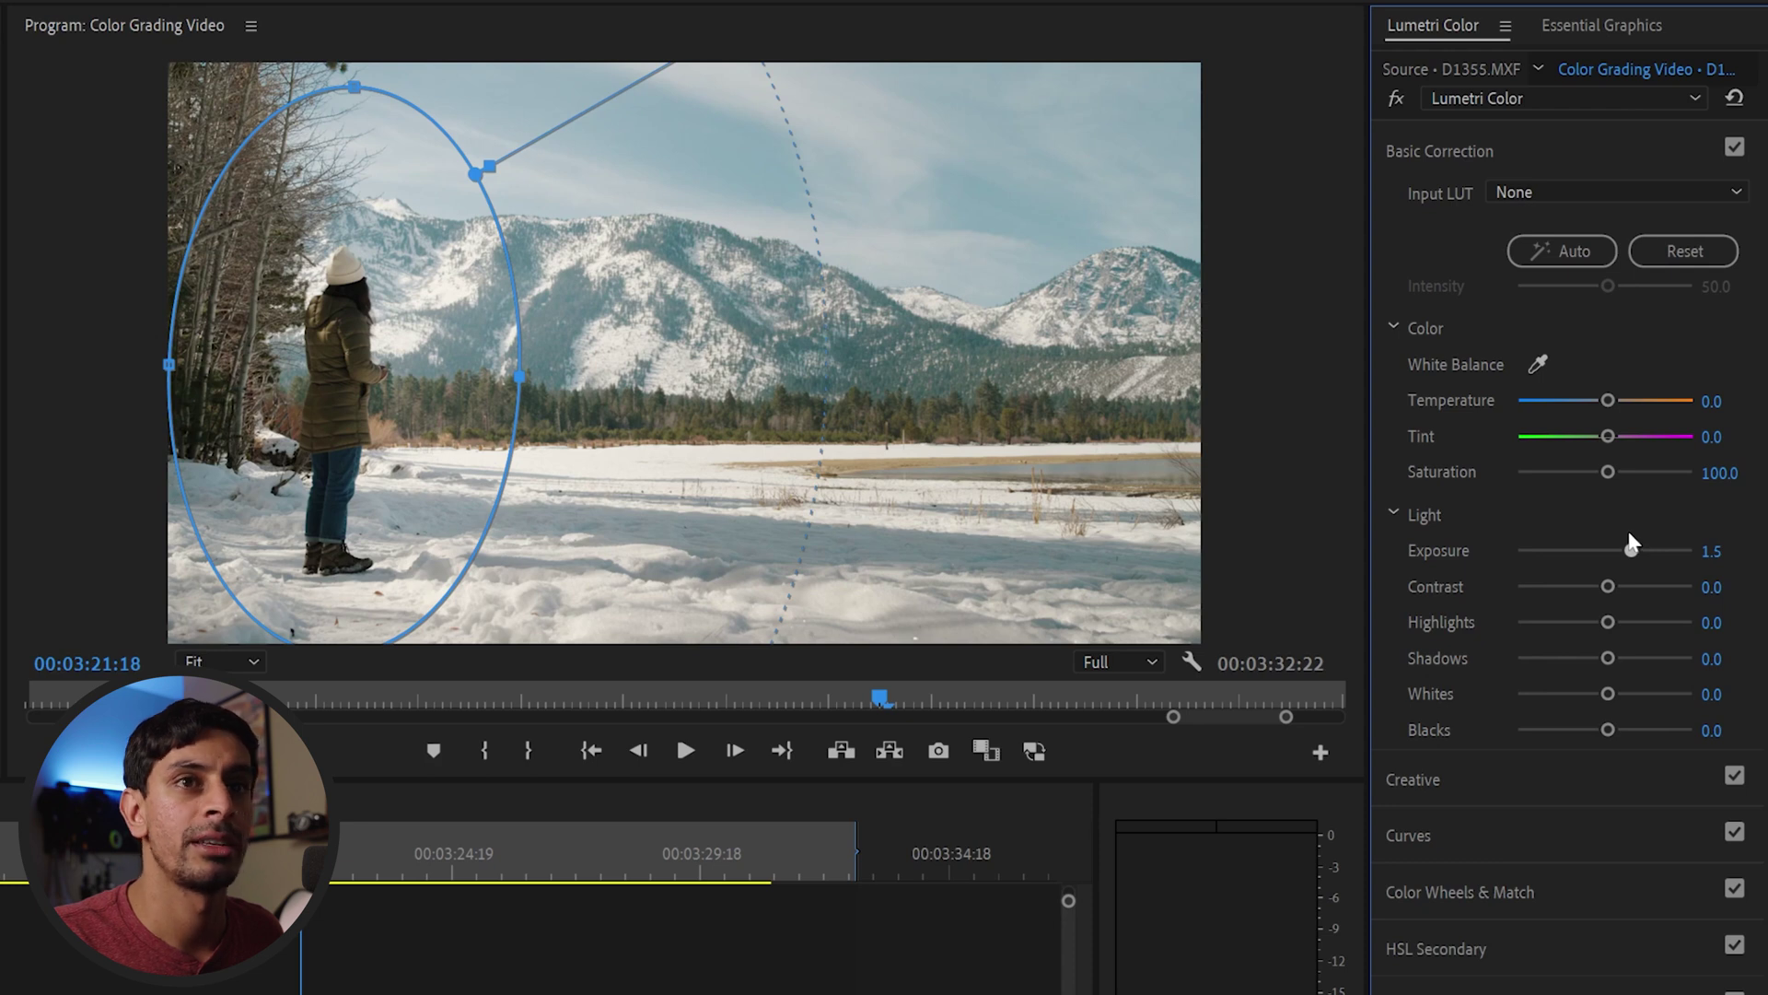
drag(1634, 553, 1633, 564)
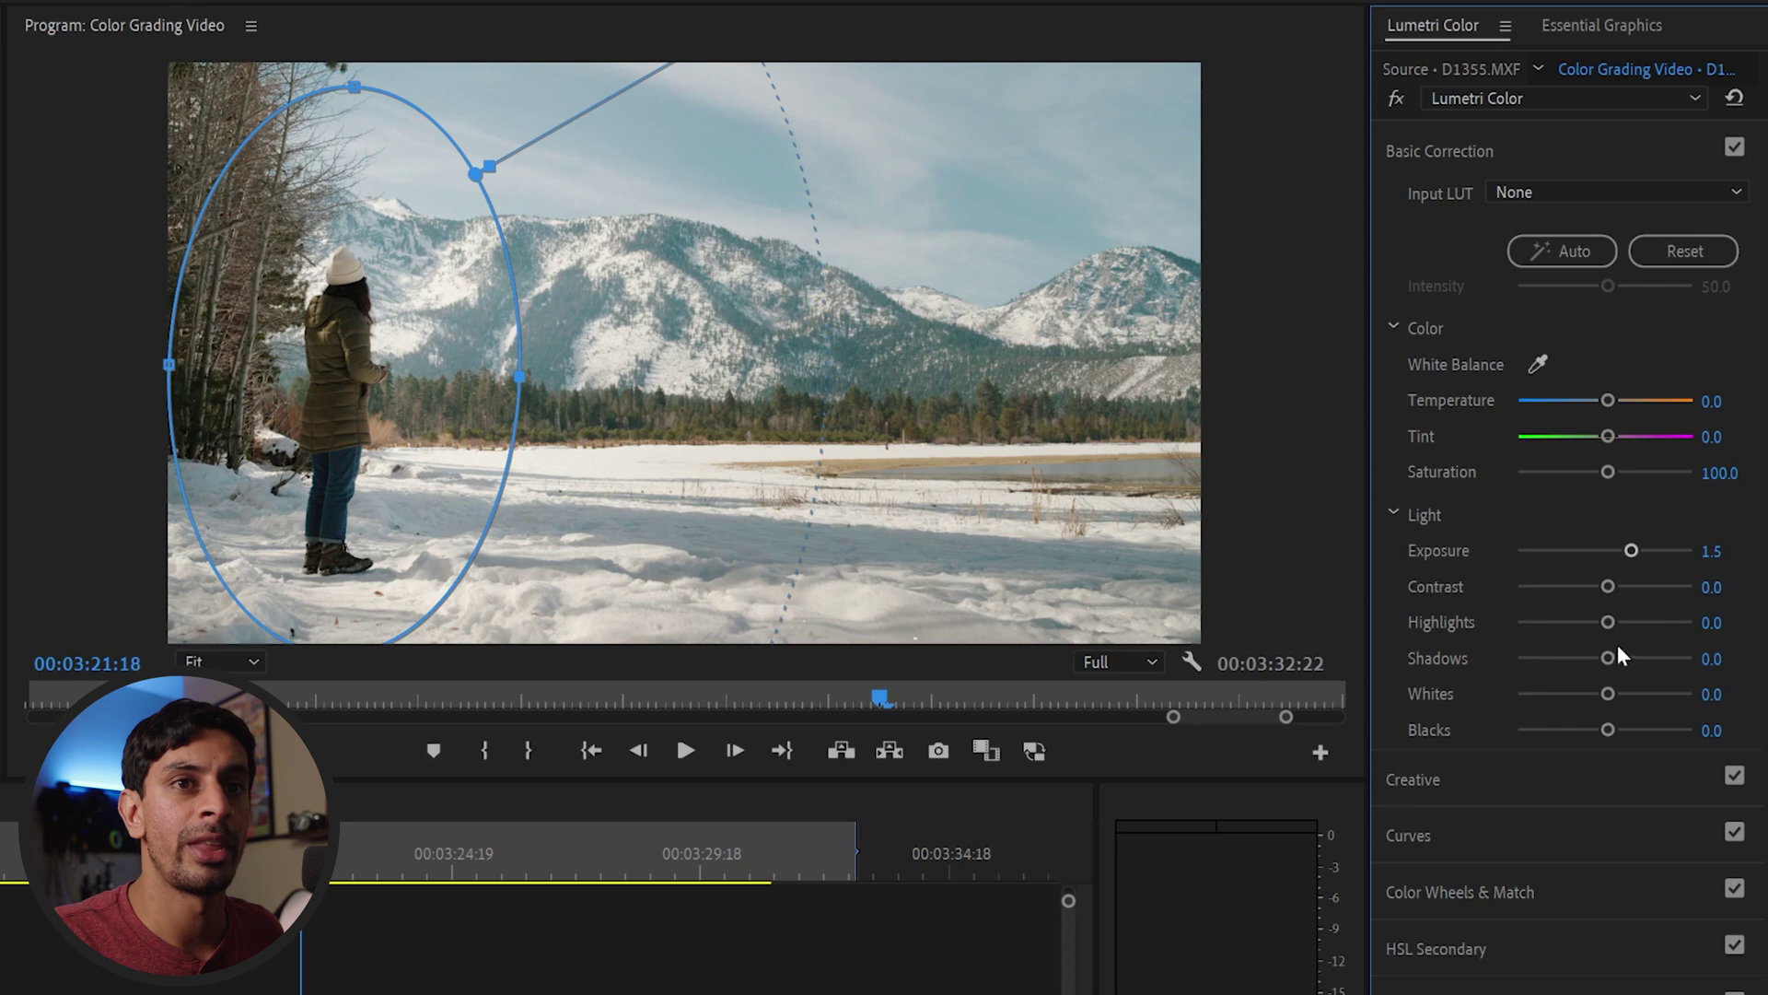
drag(1608, 658, 1624, 656)
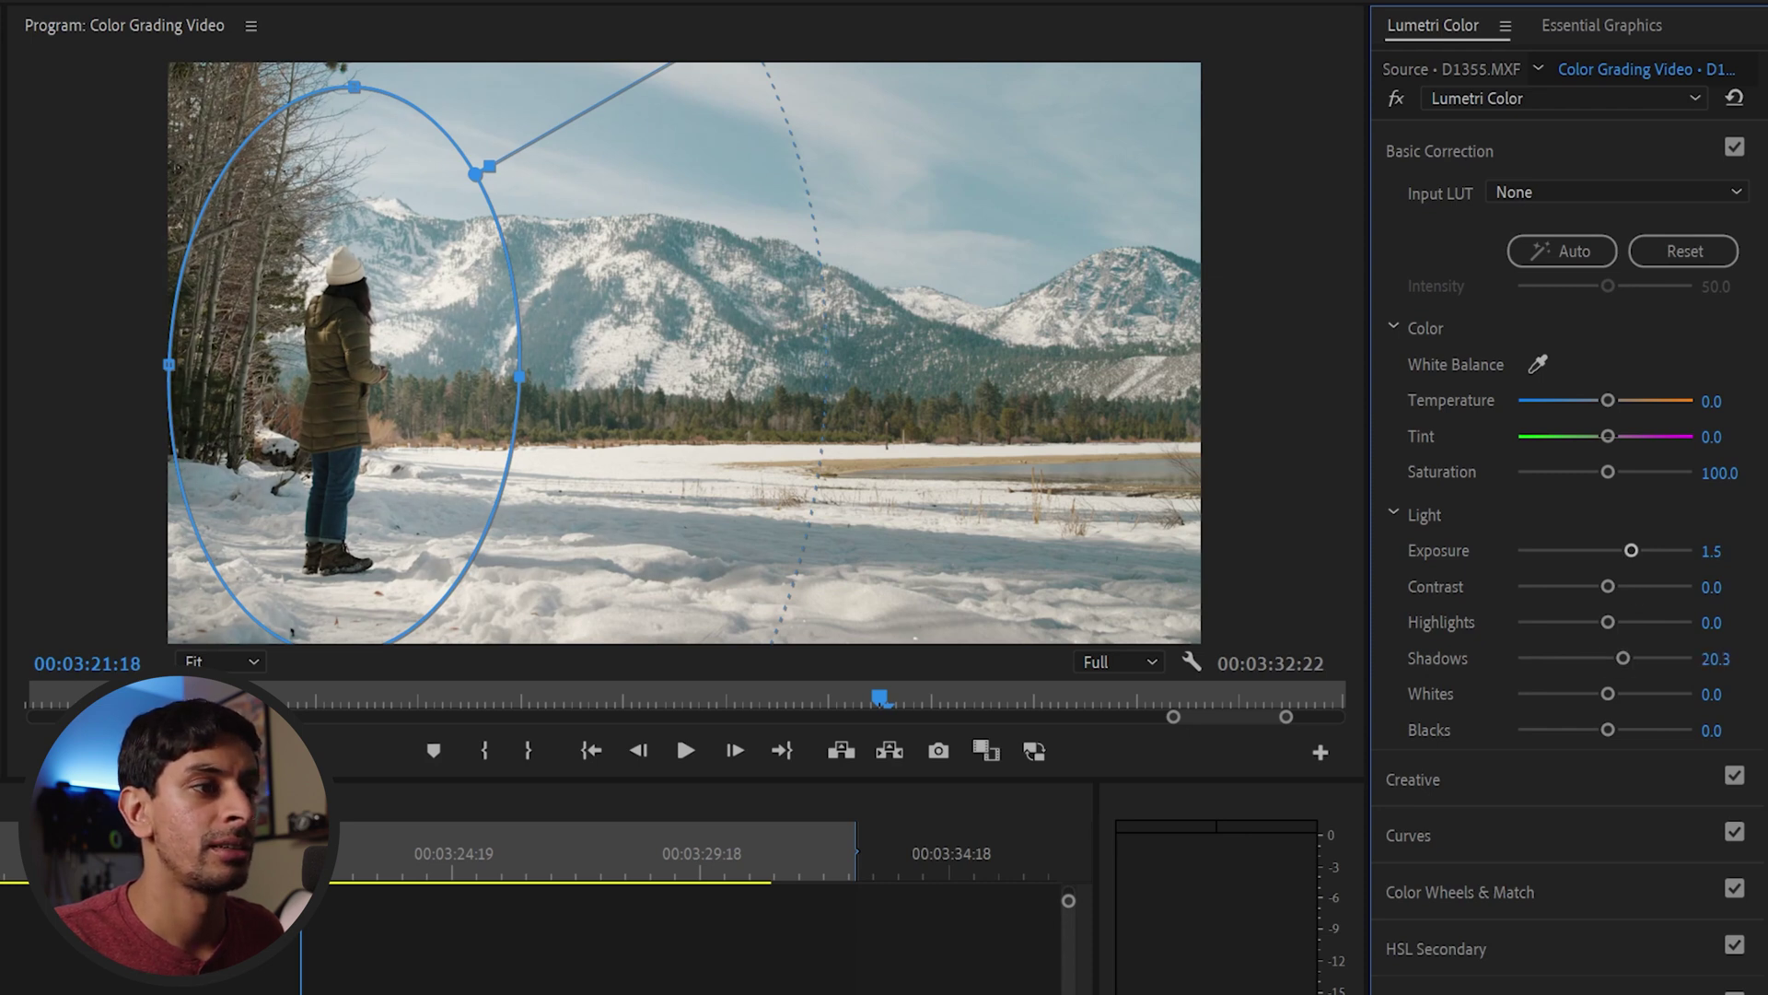
Hide the mask outline, toggle the masked correction off and on to compare, then step back
click(1382, 833)
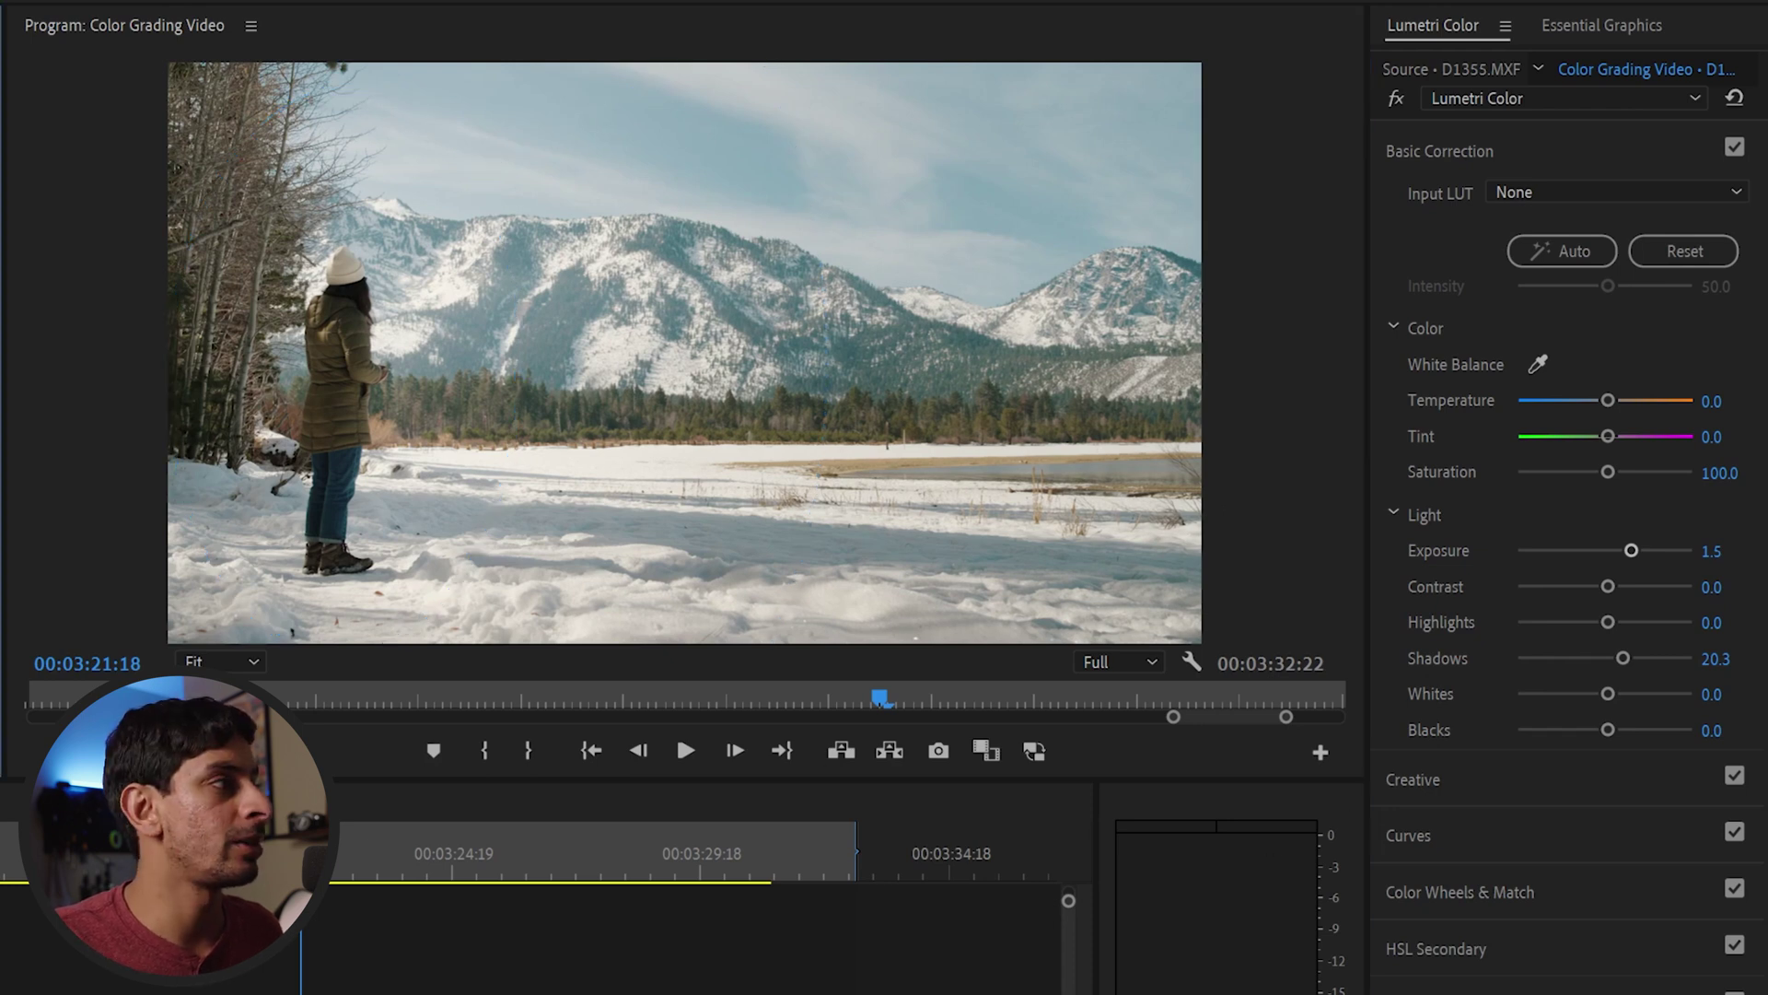
click(1396, 97)
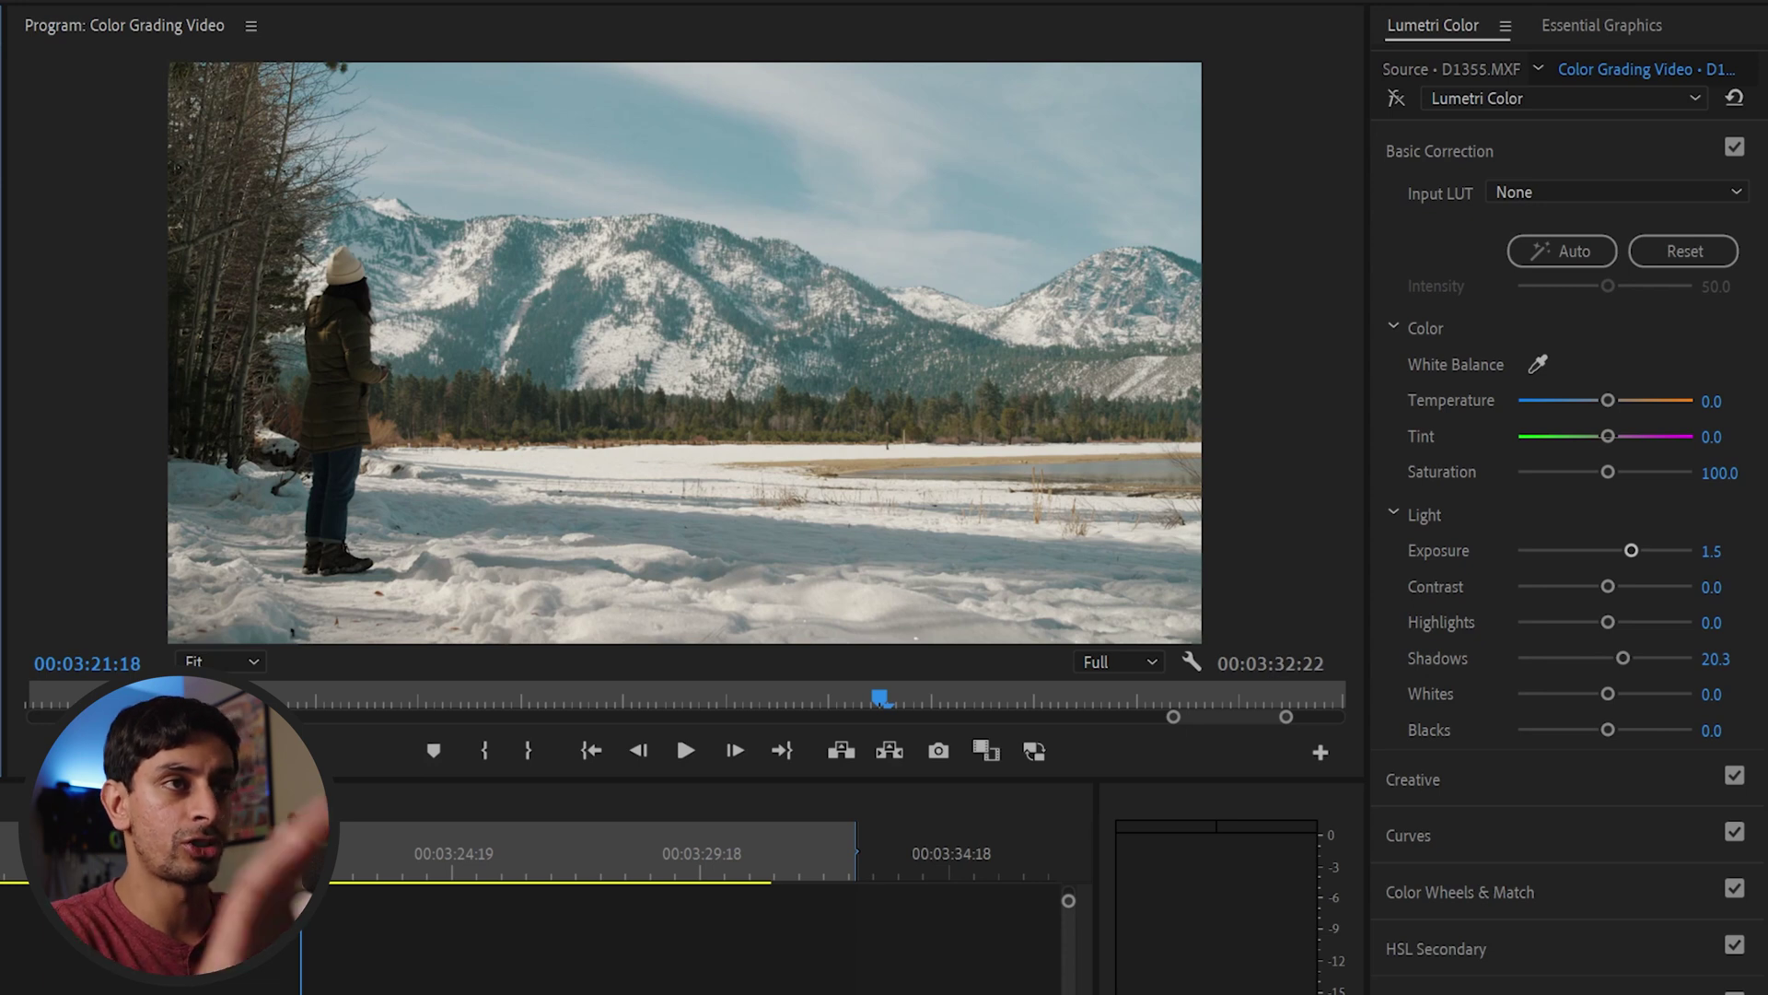
click(1396, 98)
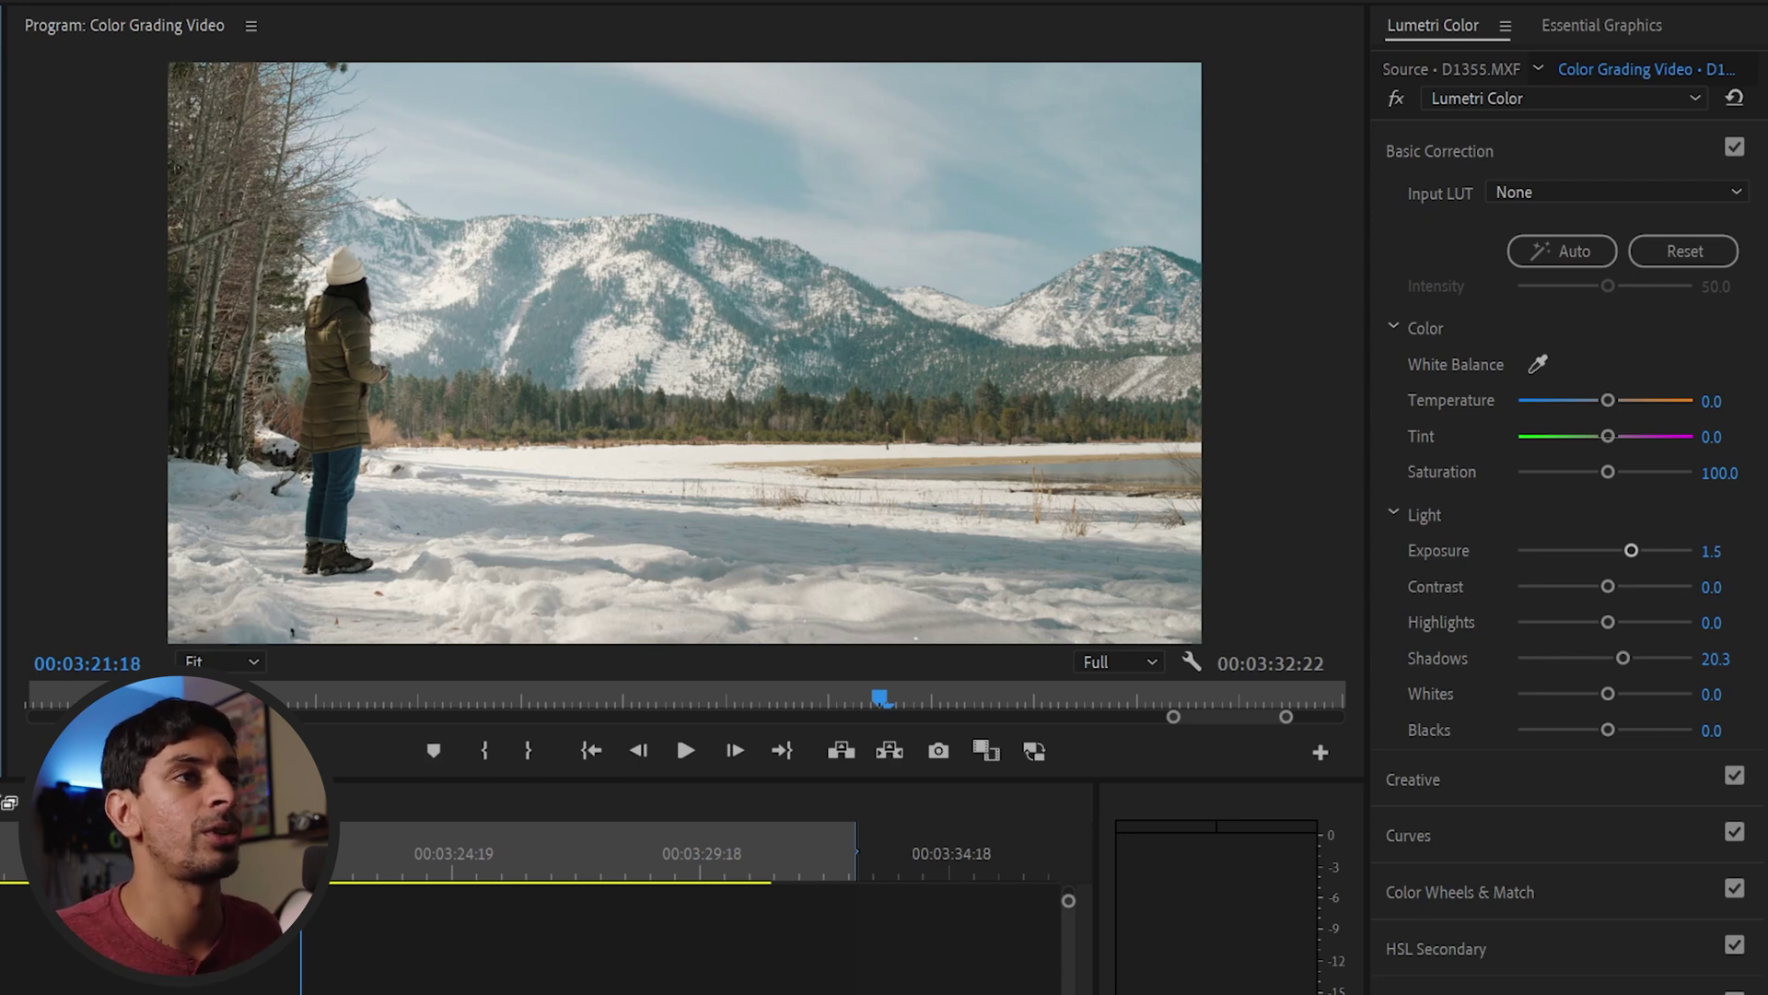
click(426, 698)
Play back the graded snow shot, then jump to the autumn leaves clip D1299
key(space)
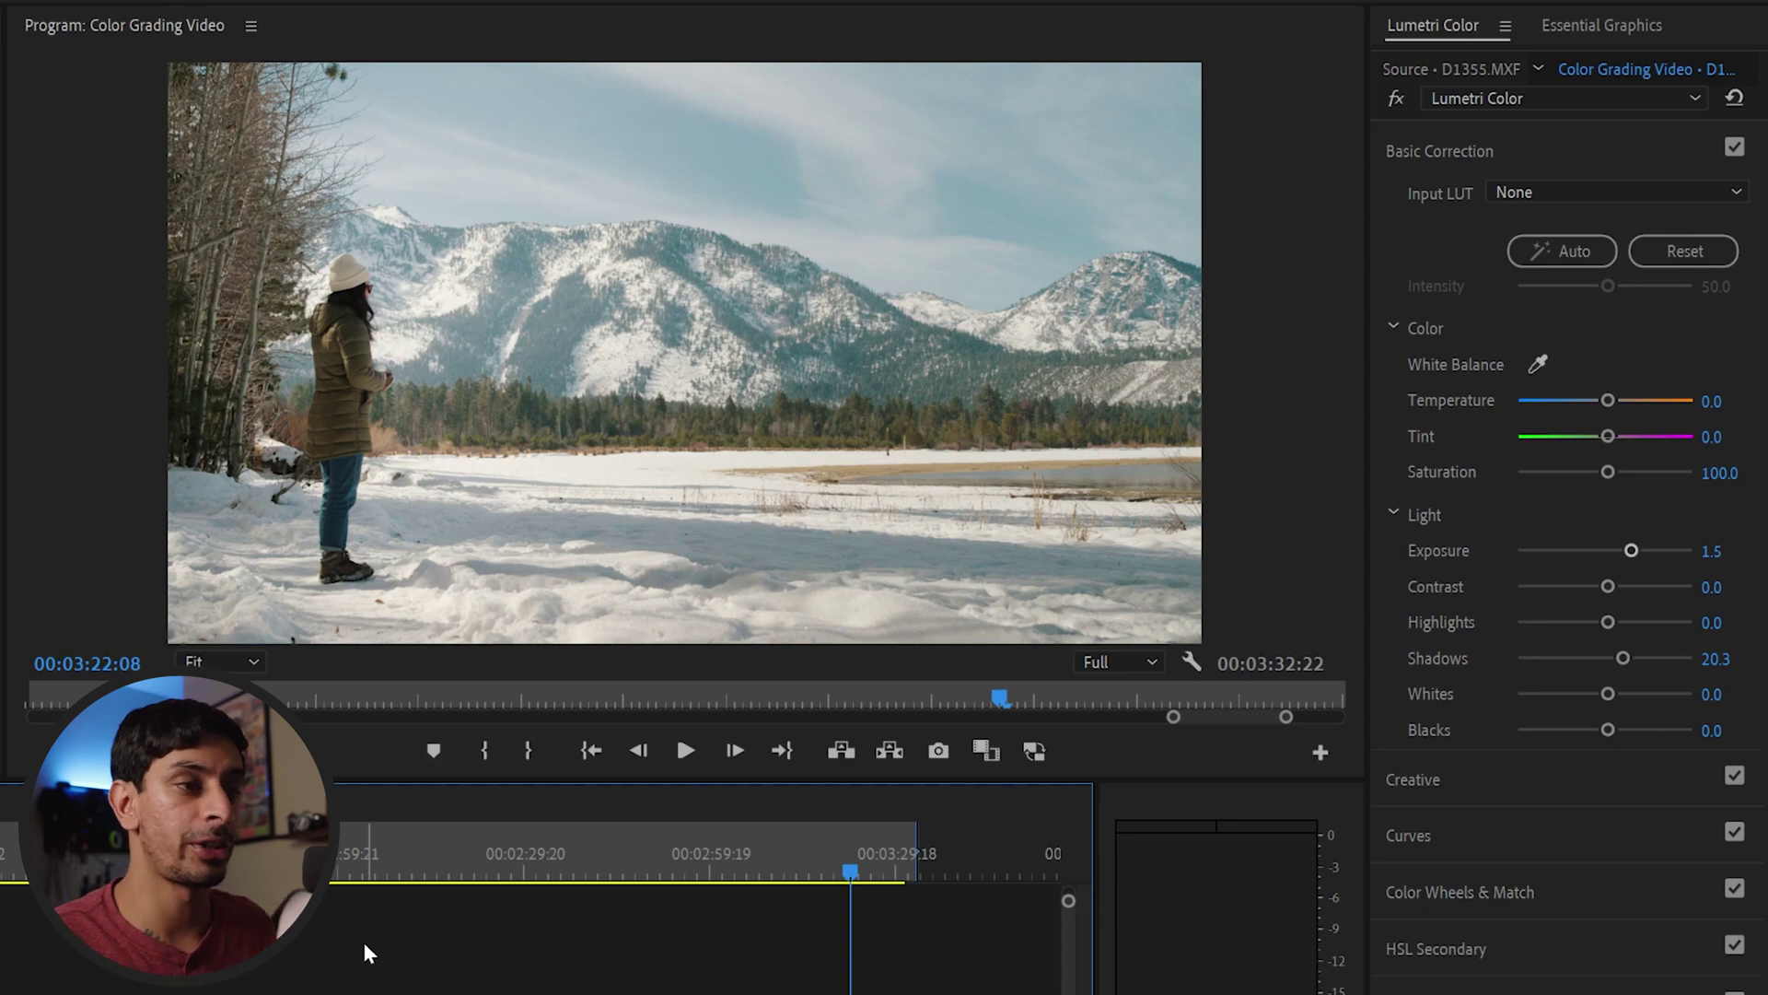
click(15, 873)
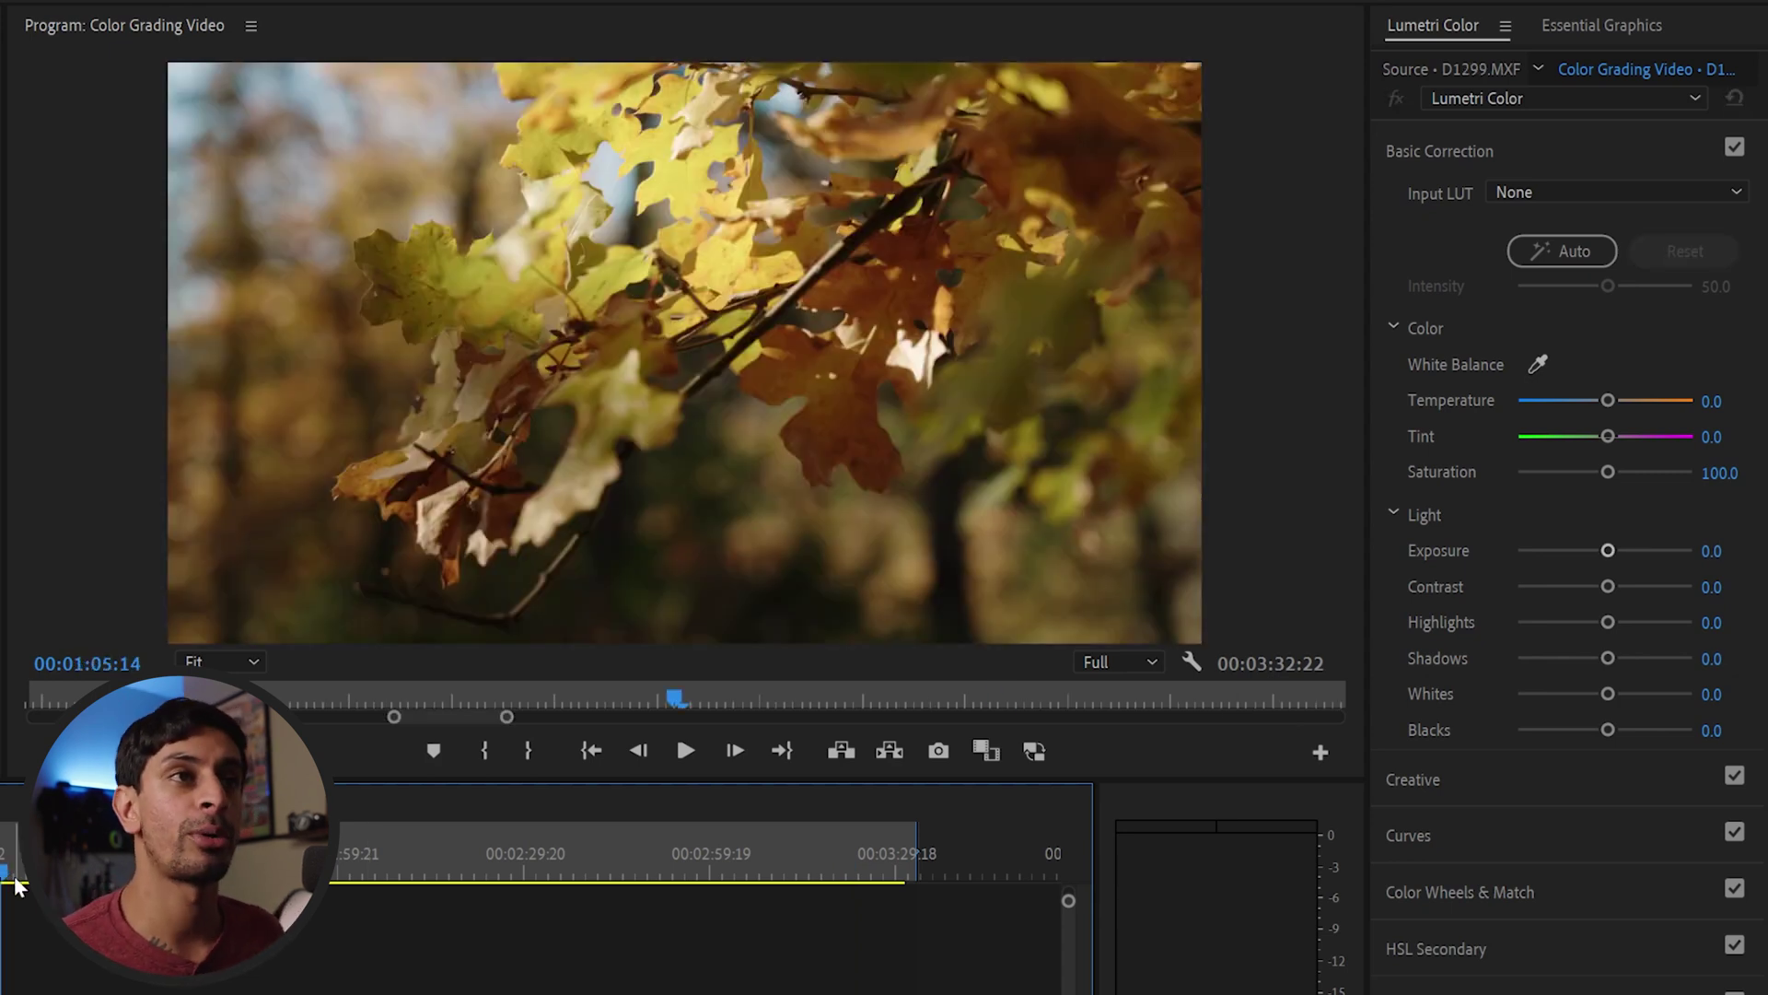